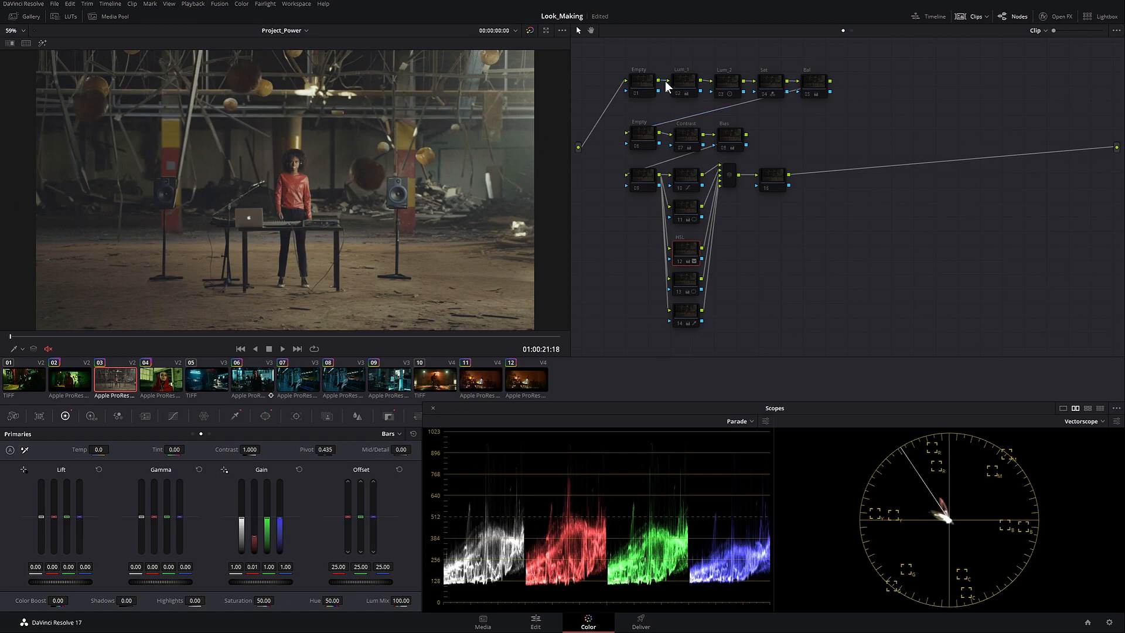
# Step: Enable the first-row Empty, Lum_1 and Lum_2 nodes on clip 03, toggling Lum_2 to compare its effect
pyautogui.click(638, 86)
pyautogui.click(684, 89)
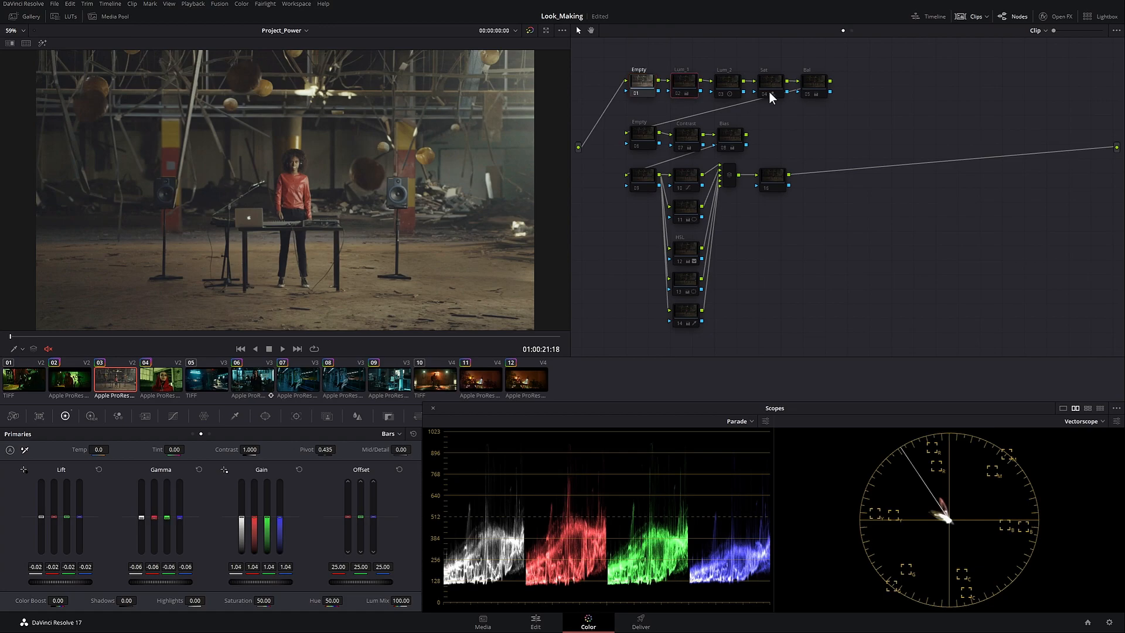
pyautogui.hotkey('ctrl', 'd')
pyautogui.click(733, 86)
pyautogui.hotkey('ctrl', 'd')
pyautogui.hotkey('ctrl', 'd')
pyautogui.hotkey('ctrl', 'd')
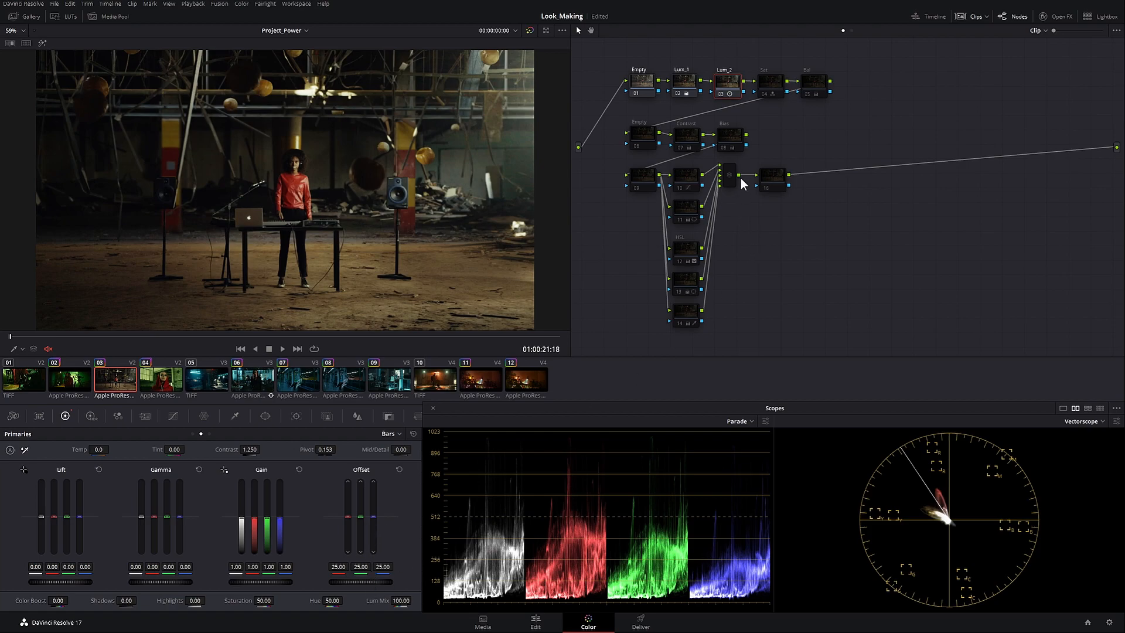
# Step: Enable the Sat and Bal nodes, toggling Sat off and on to compare its effect
pyautogui.click(771, 83)
pyautogui.hotkey('ctrl', 'd')
pyautogui.hotkey('ctrl', 'd')
pyautogui.hotkey('ctrl', 'd')
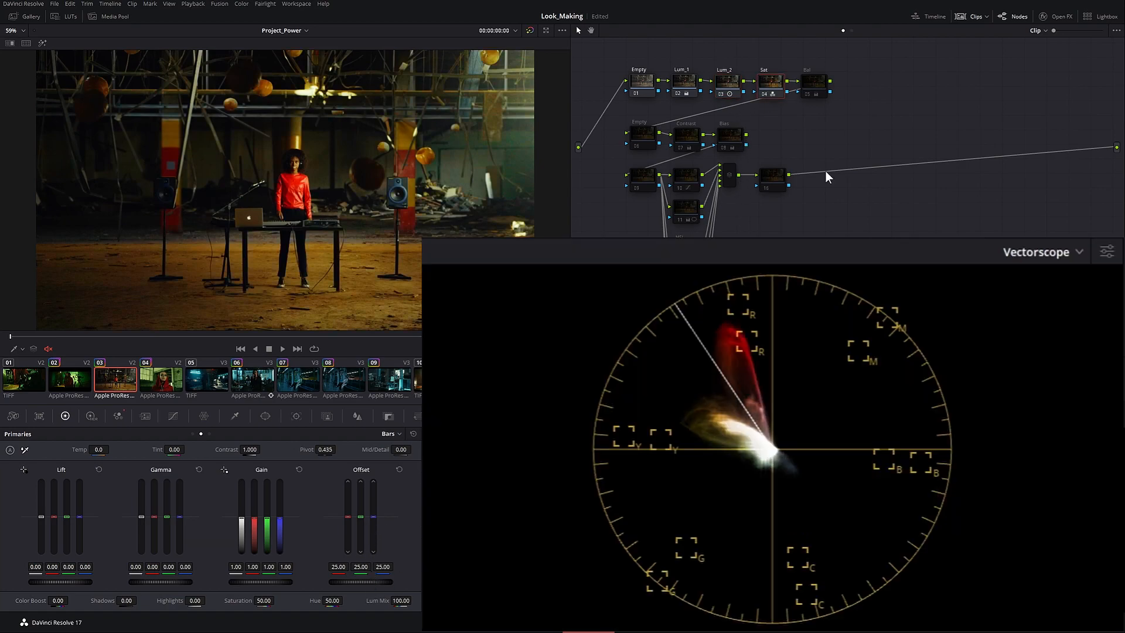
pyautogui.hotkey('ctrl', 'd')
pyautogui.hotkey('ctrl', 'd')
pyautogui.hotkey('ctrl', 'd')
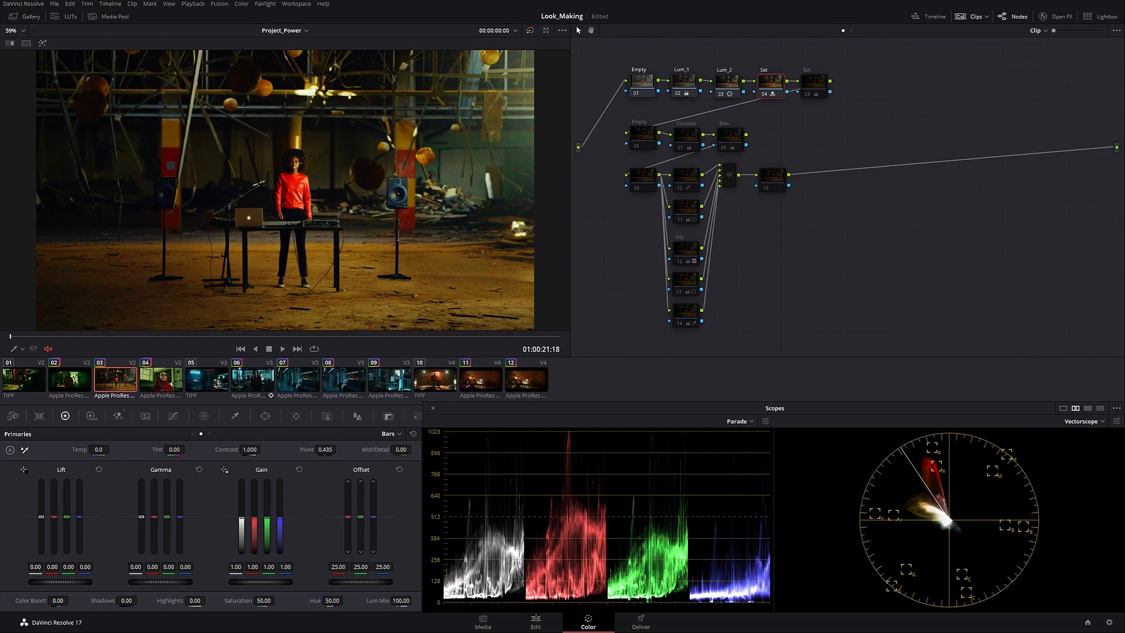
pyautogui.click(815, 83)
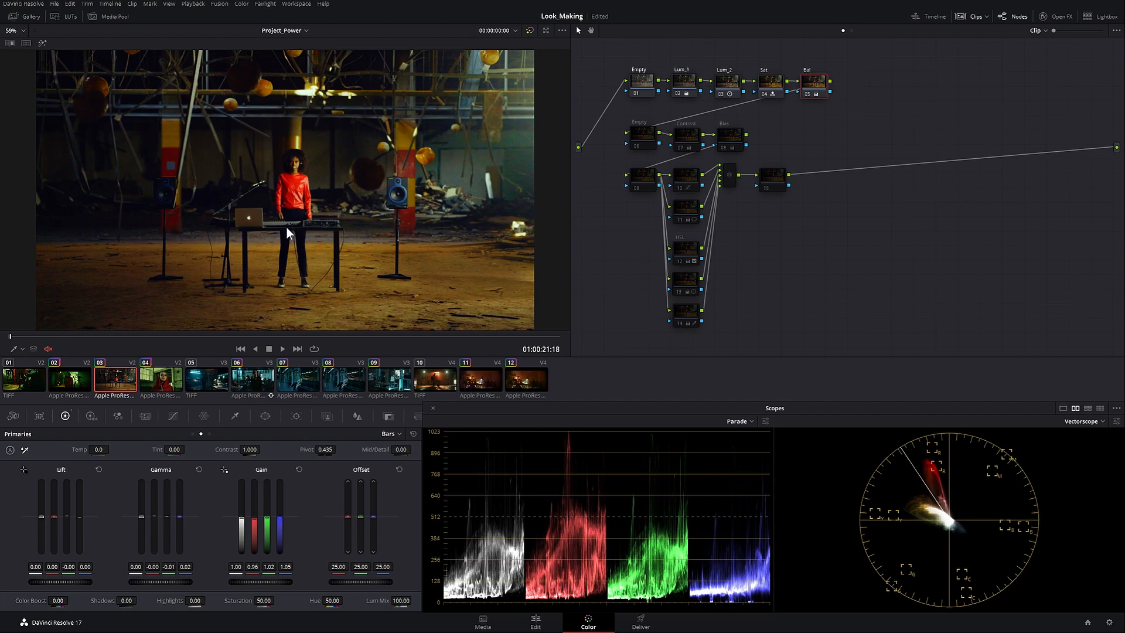
# Step: Bypass all grades and compare the ungraded images of clips 02 and 03
pyautogui.hotkey('shift', 'd')
pyautogui.click(76, 379)
pyautogui.click(108, 382)
pyautogui.click(60, 375)
pyautogui.click(103, 375)
pyautogui.click(88, 375)
pyautogui.click(129, 378)
pyautogui.click(82, 378)
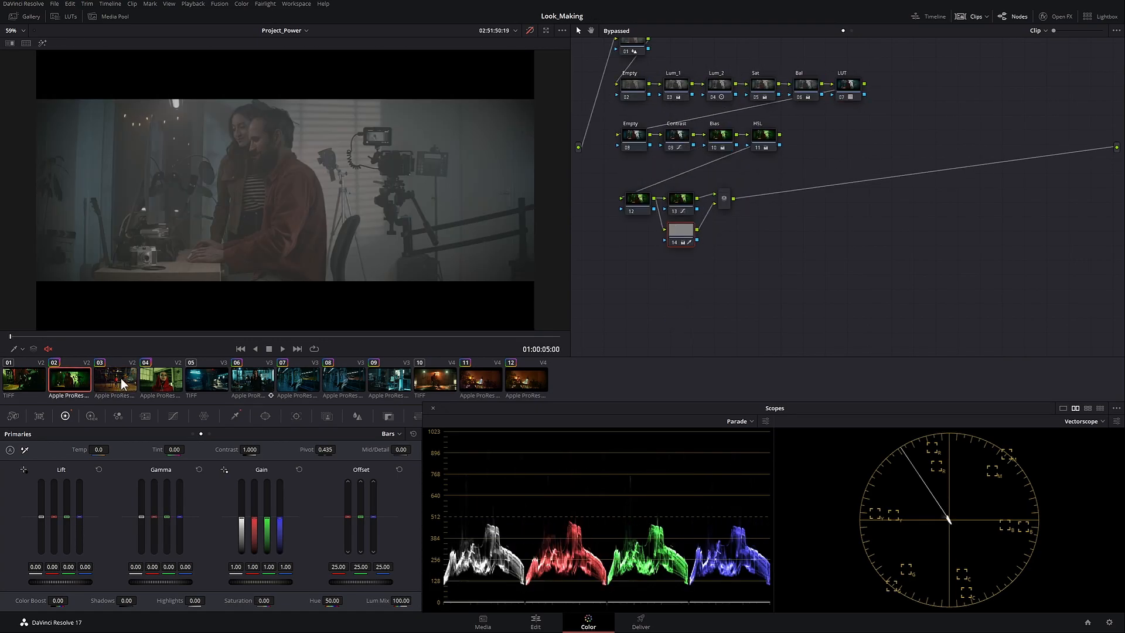
# Step: Turn the grades back on and compare graded clips 02 and 03, ending on clip 03
pyautogui.hotkey('shift', 'd')
pyautogui.click(121, 378)
pyautogui.click(87, 382)
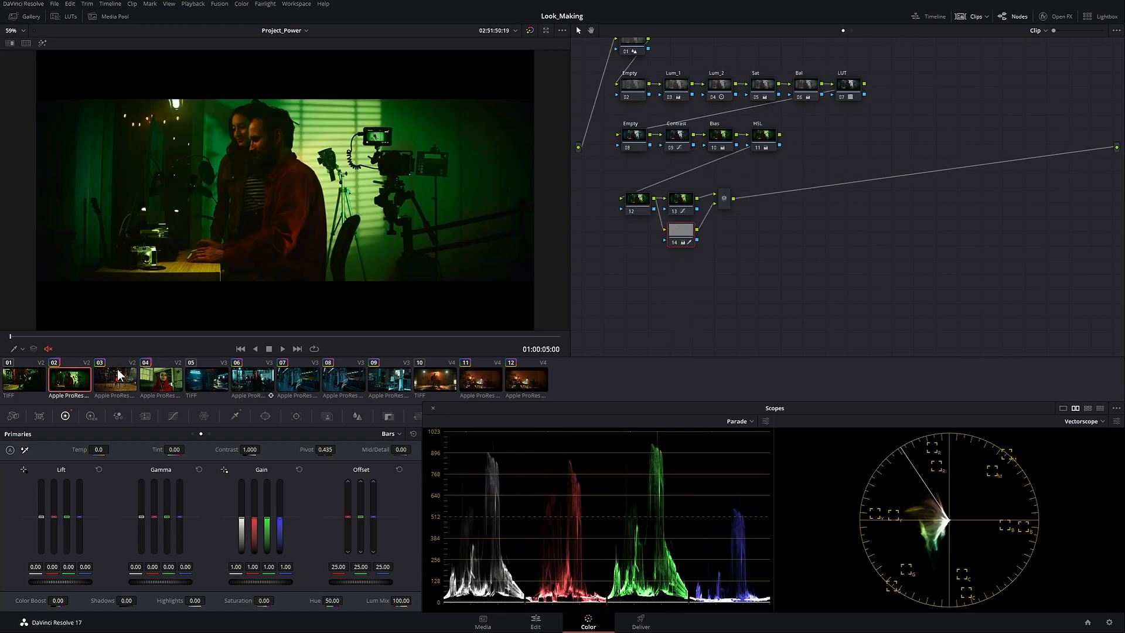
pyautogui.click(132, 375)
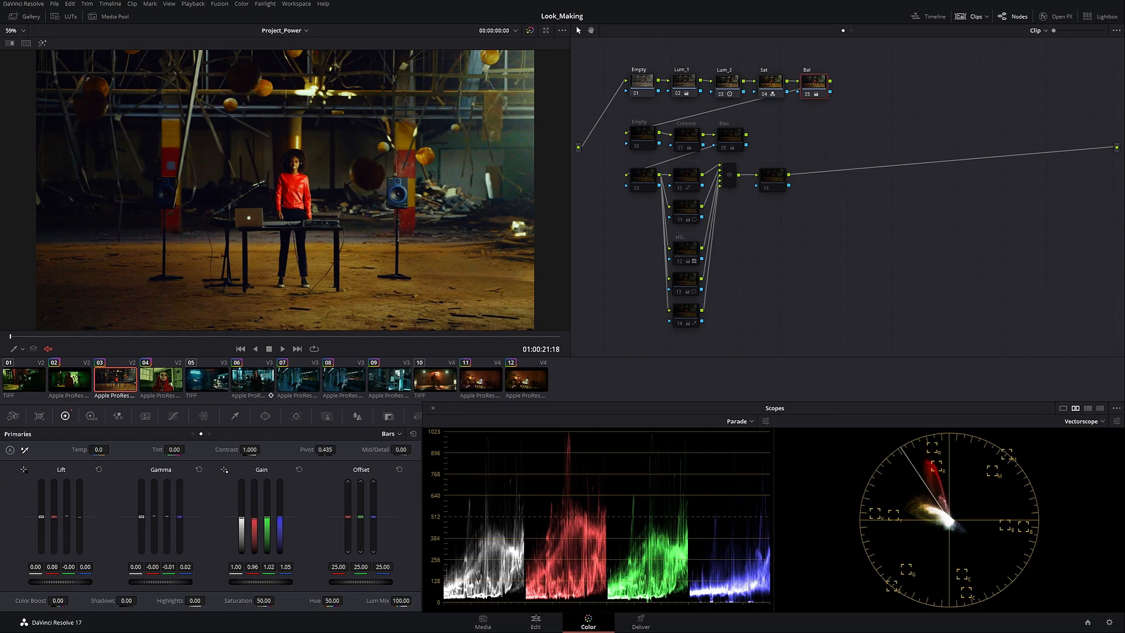
# Step: Enable the second-row Empty, Contrast and Bias nodes on clip 03
pyautogui.click(648, 140)
pyautogui.hotkey('ctrl', 'd')
pyautogui.click(689, 143)
pyautogui.hotkey('ctrl', 'd')
pyautogui.click(734, 135)
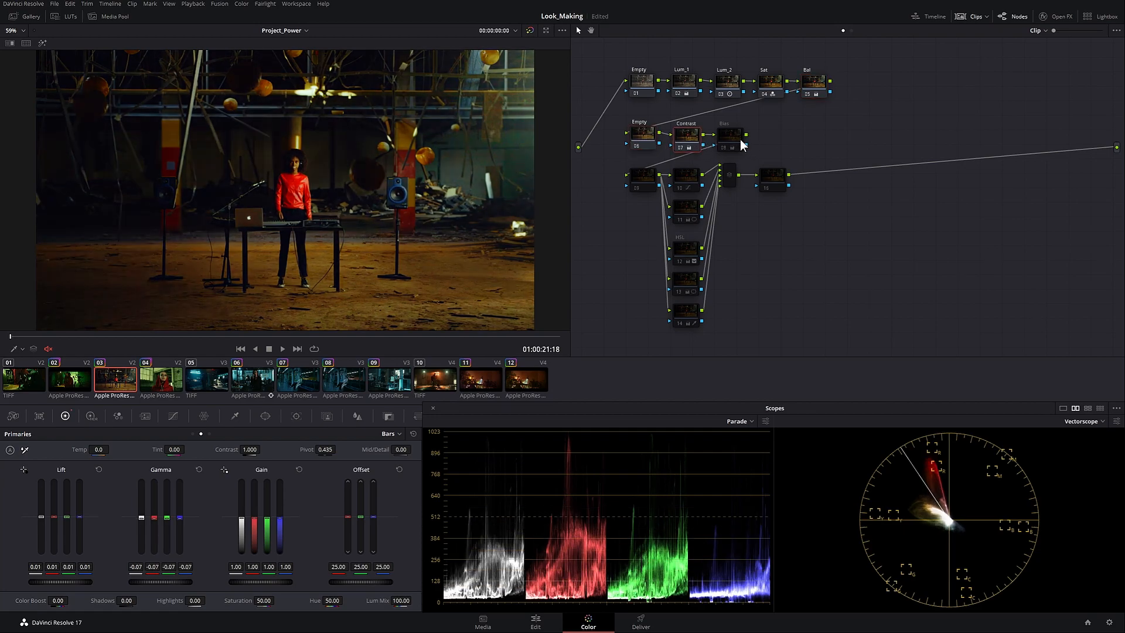
pyautogui.hotkey('ctrl', 'd')
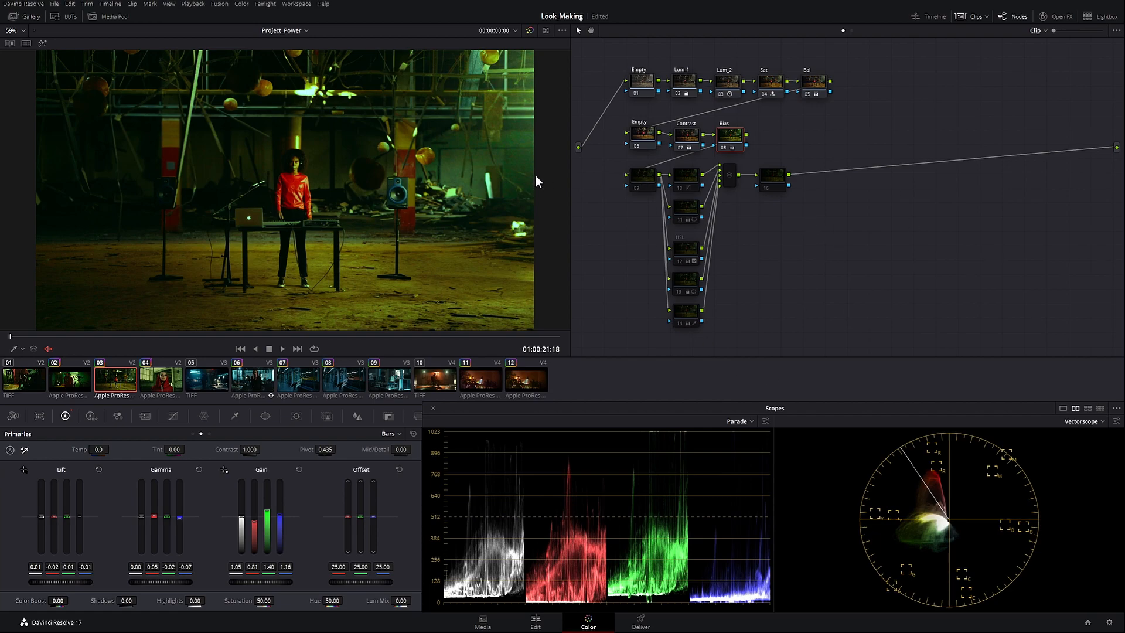
# Step: Enable node 09, the parallel mixer and the final node, and compare the image with all grades bypassed
pyautogui.click(647, 183)
pyautogui.hotkey('ctrl', 'd')
pyautogui.click(734, 181)
pyautogui.hotkey('ctrl', 'd')
pyautogui.click(773, 181)
pyautogui.hotkey('ctrl', 'd')
pyautogui.click(683, 188)
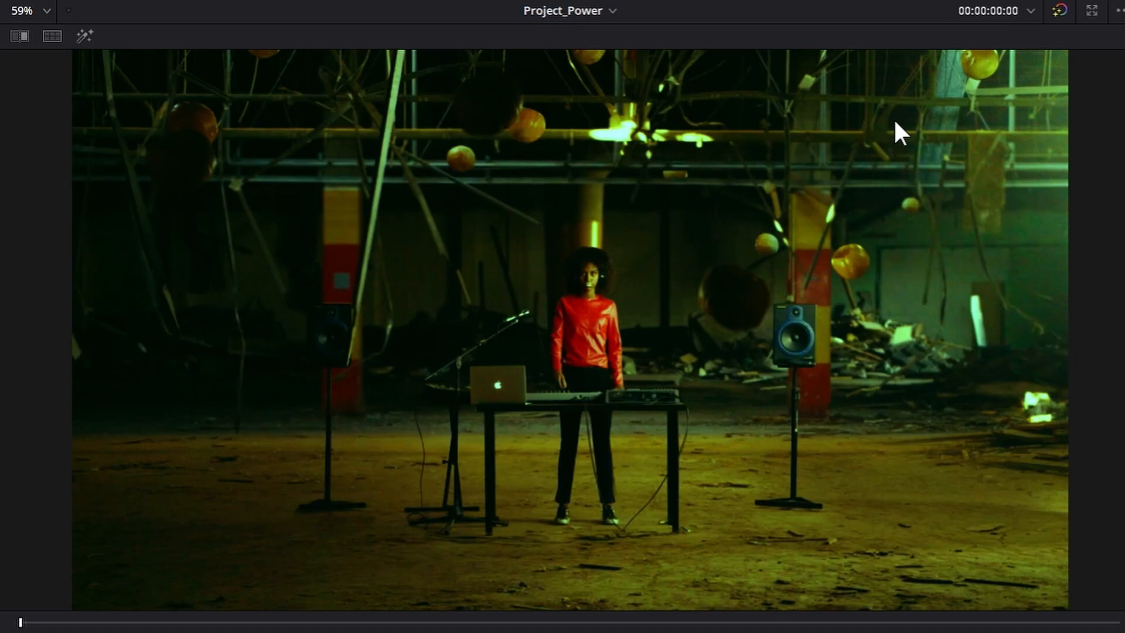
pyautogui.hotkey('shift', 'd')
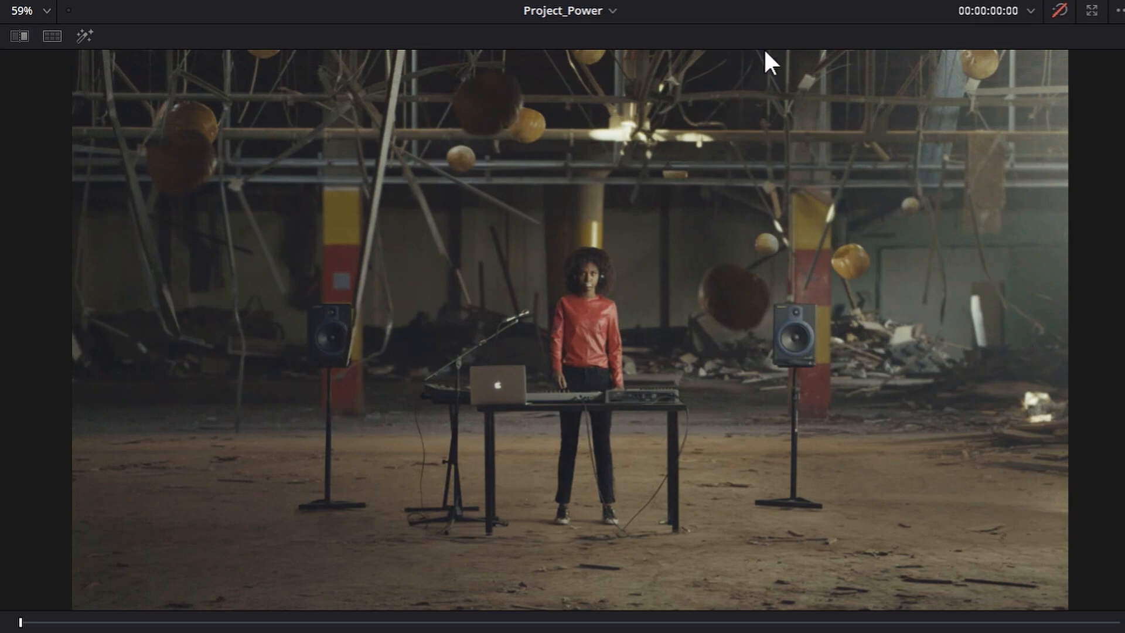
pyautogui.hotkey('shift', 'd')
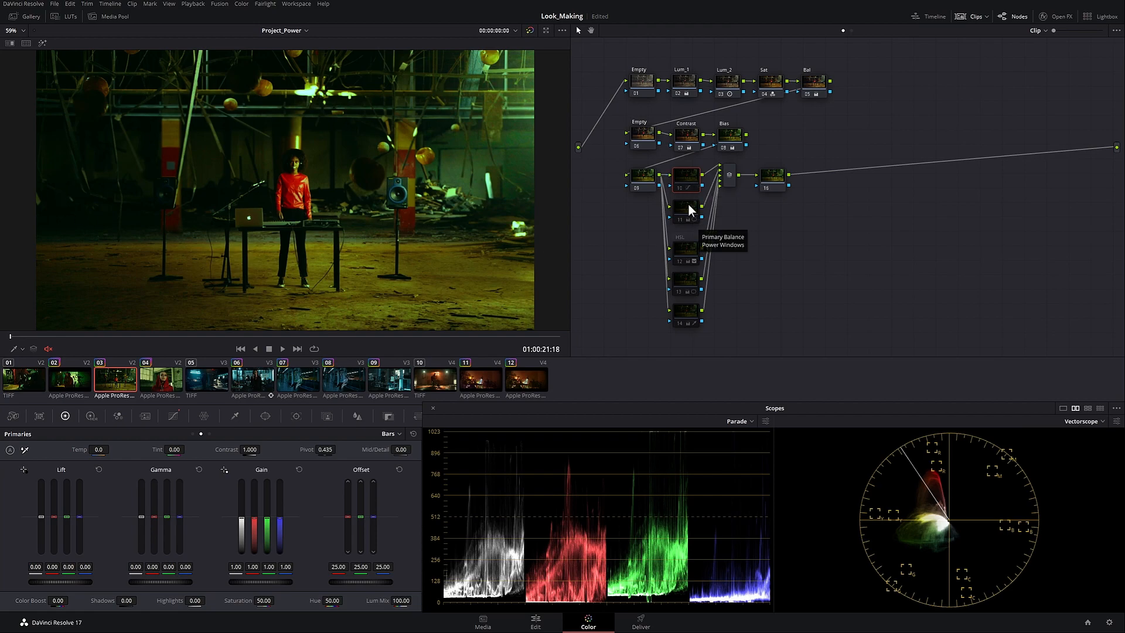
# Step: Toggle node 10 to compare its effect, leave it enabled, and show its Hue Vs Sat curve
pyautogui.hotkey('ctrl', 'd')
pyautogui.hotkey('ctrl', 'd')
pyautogui.hotkey('ctrl', 'd')
pyautogui.hotkey('ctrl', 'd')
pyautogui.hotkey('ctrl', 'd')
pyautogui.hotkey('ctrl', 'd')
pyautogui.hotkey('ctrl', 'd')
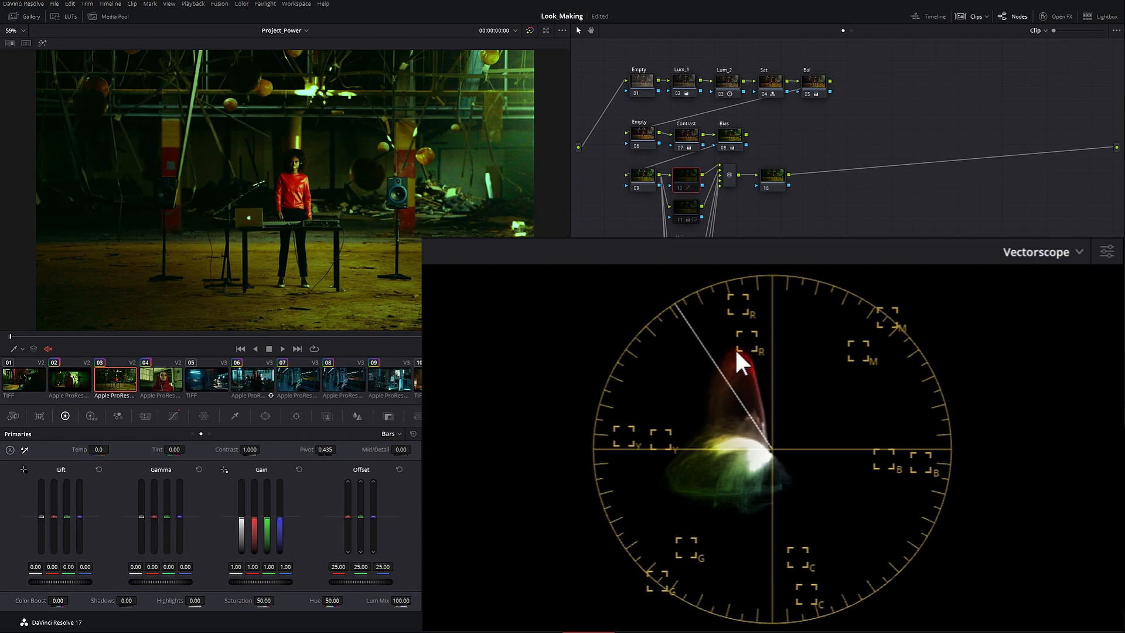
pyautogui.click(183, 414)
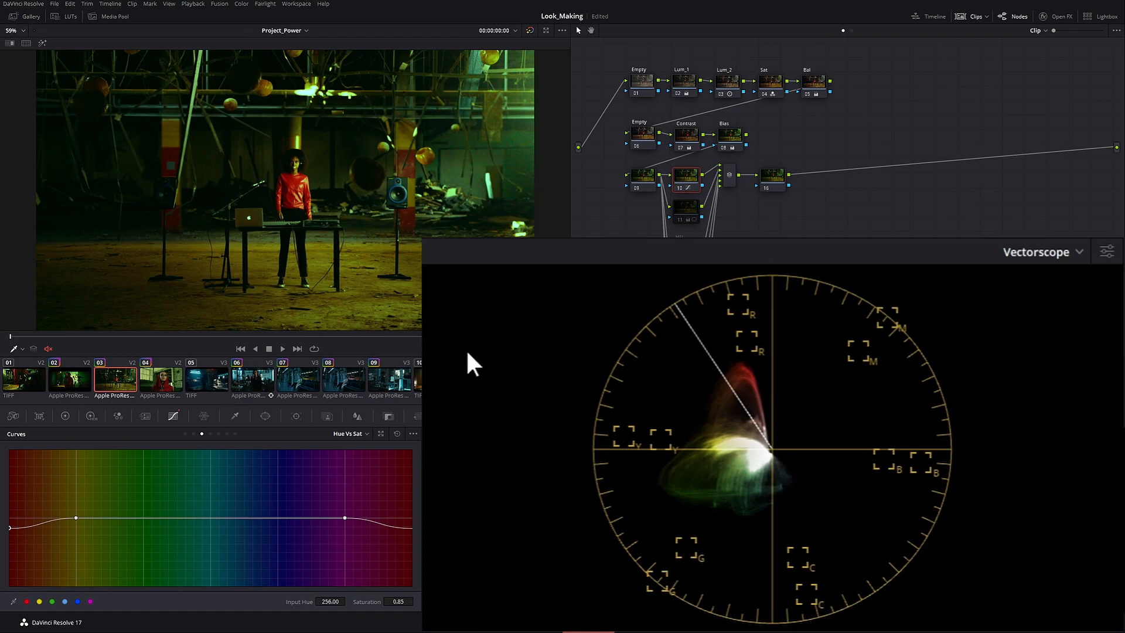
# Step: Show node 11's circular window and preview its mask with the highlight view
pyautogui.click(685, 209)
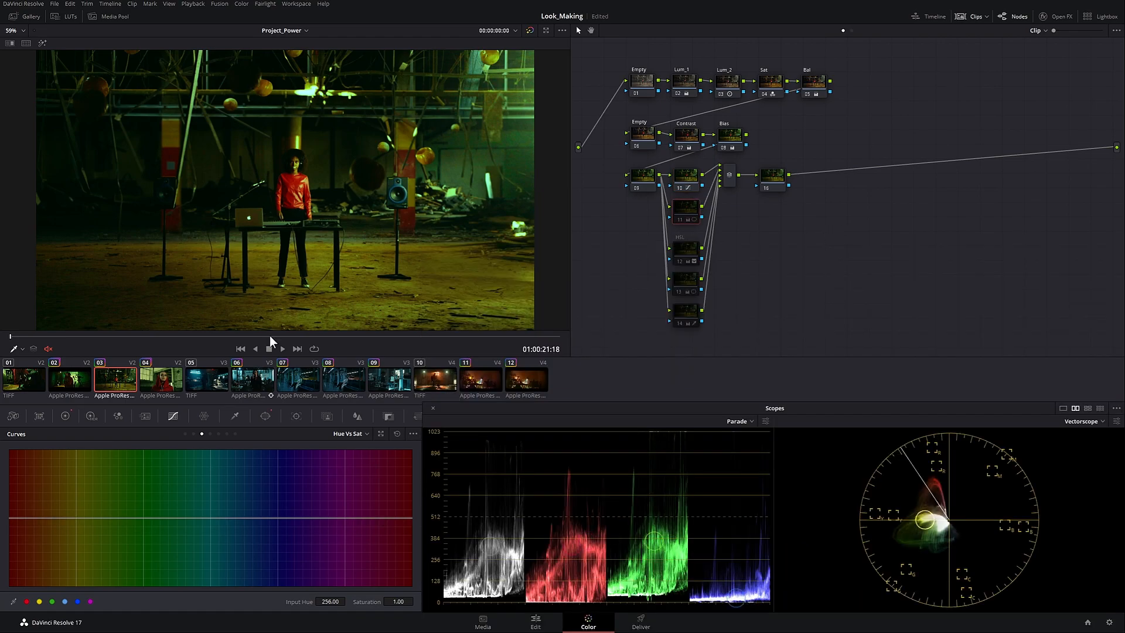
pyautogui.click(266, 416)
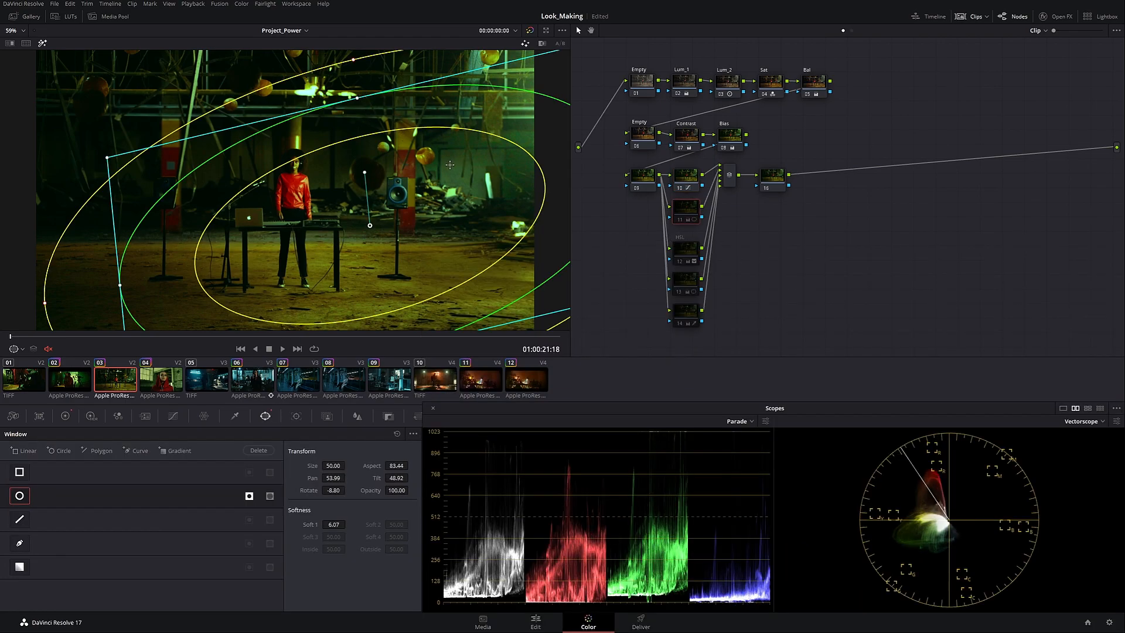
pyautogui.hotkey('shift', 'h')
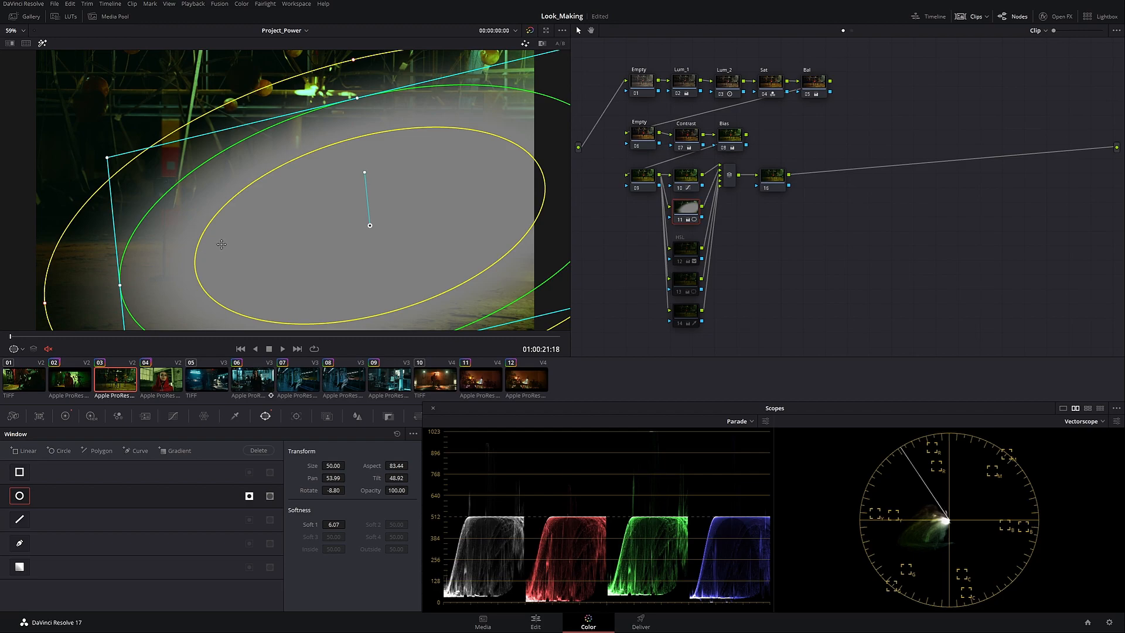
pyautogui.hotkey('shift', 'h')
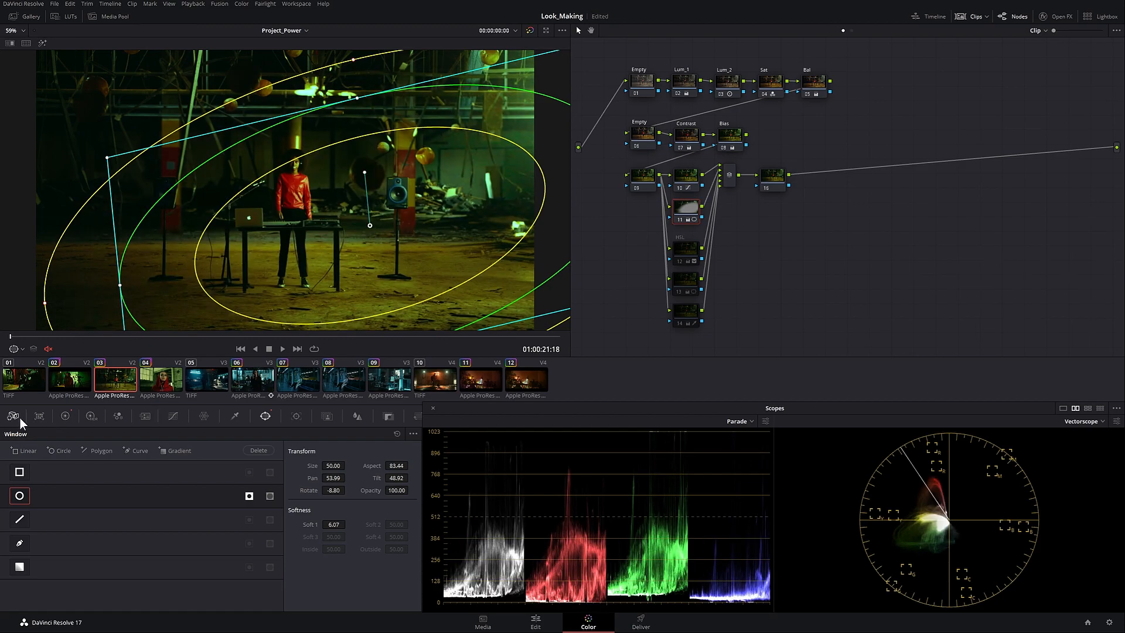
# Step: Hide the window outline and toggle node 11 repeatedly to compare its effect, leaving the node enabled
pyautogui.click(13, 349)
pyautogui.hotkey('ctrl', 'd')
pyautogui.hotkey('ctrl', 'd')
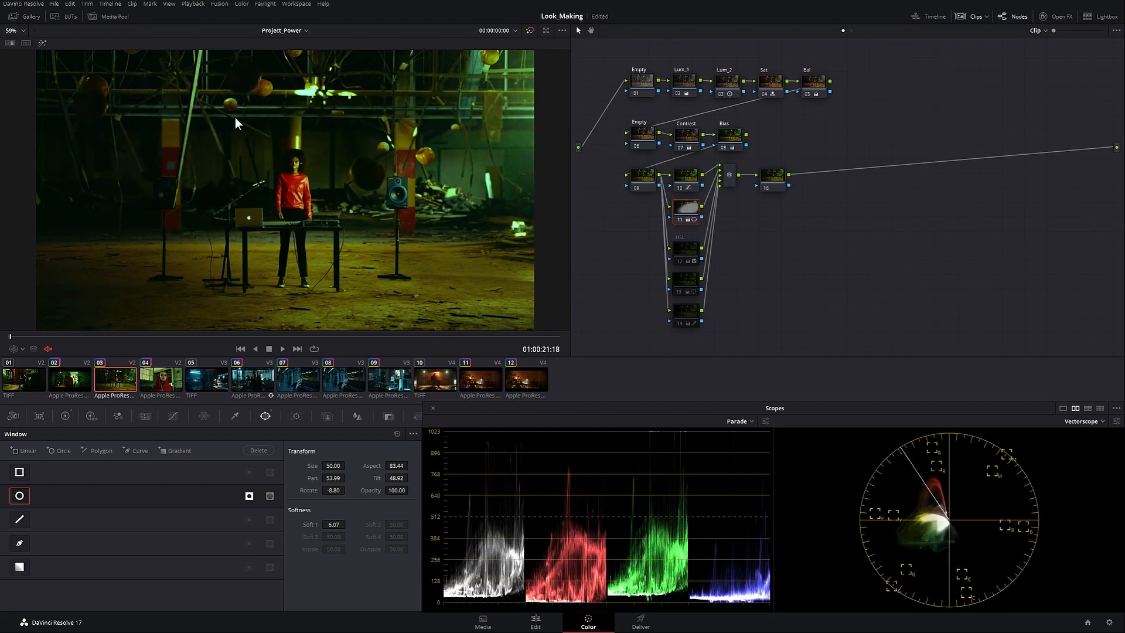
pyautogui.hotkey('ctrl', 'd')
pyautogui.hotkey('ctrl', 'd')
pyautogui.click(681, 217)
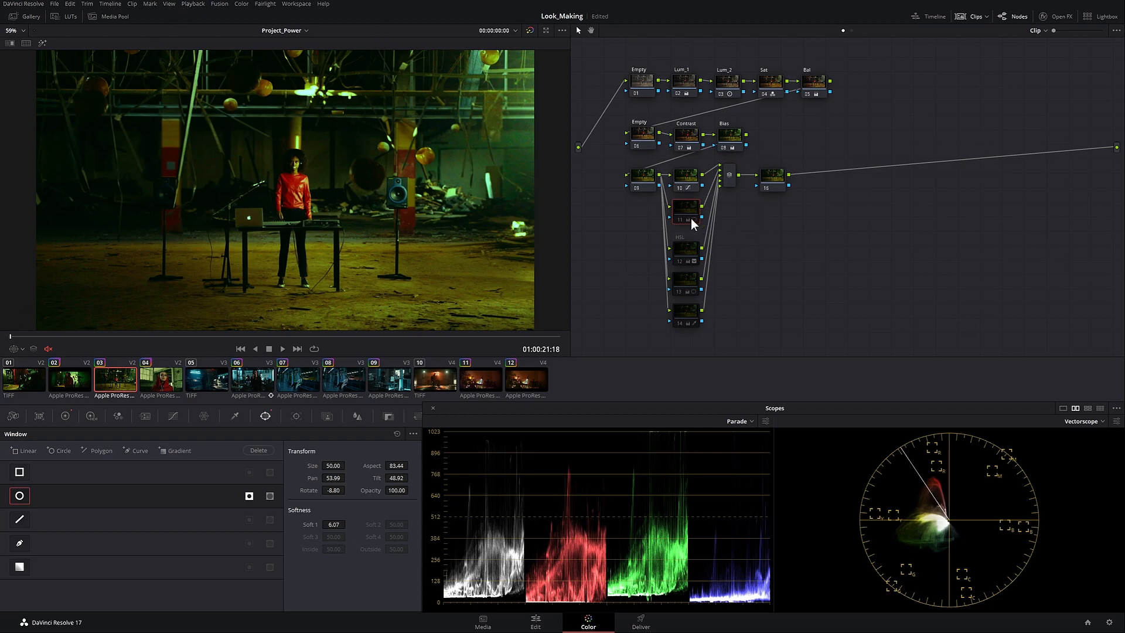
pyautogui.hotkey('ctrl', 'd')
pyautogui.hotkey('ctrl', 'd')
pyautogui.hotkey('ctrl', 'd')
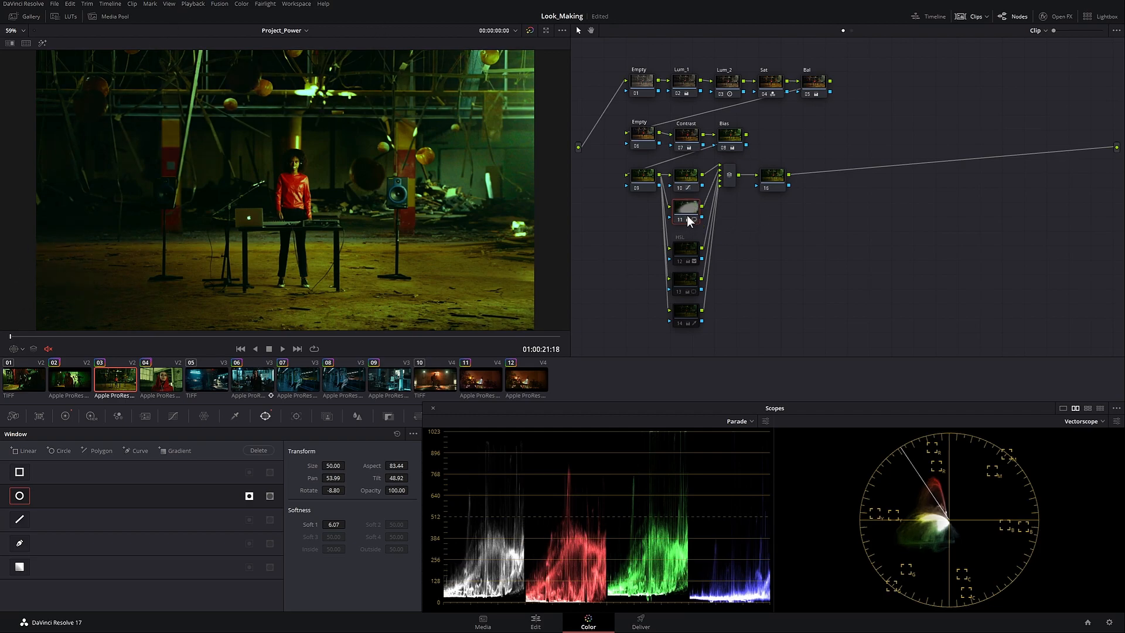
# Step: Toggle node 13 repeatedly to compare its effect on the image, leaving the node enabled
pyautogui.click(688, 291)
pyautogui.hotkey('ctrl', 'd')
pyautogui.hotkey('ctrl', 'd')
pyautogui.hotkey('ctrl', 'd')
pyautogui.hotkey('ctrl', 'd')
pyautogui.hotkey('ctrl', 'd')
pyautogui.hotkey('ctrl', 'd')
pyautogui.hotkey('ctrl', 'd')
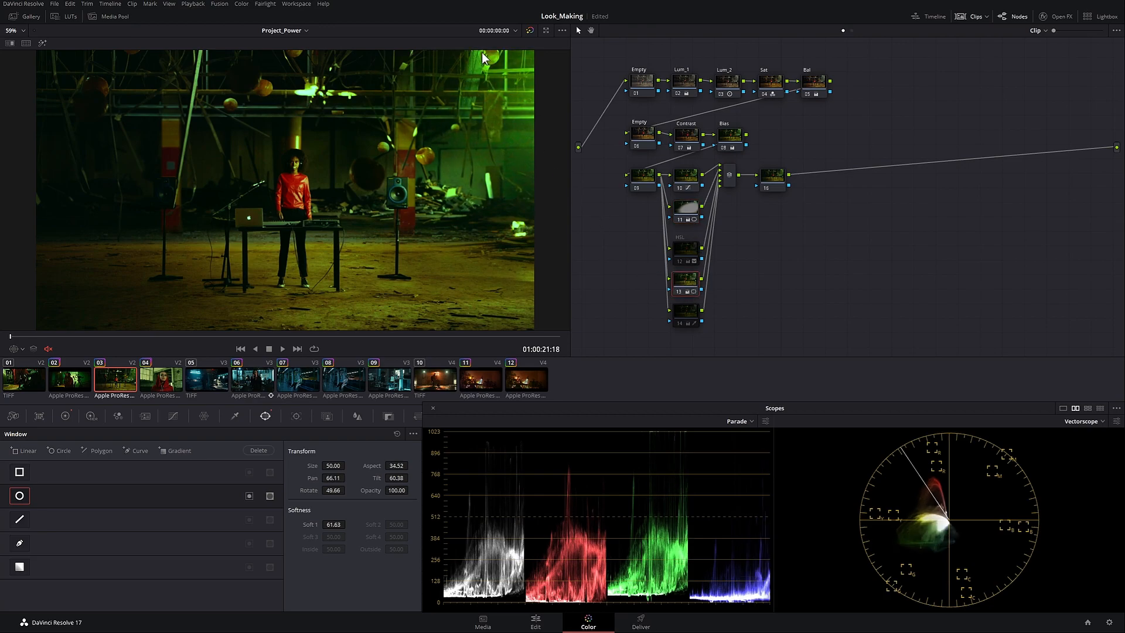
# Step: Examine node 13's primary adjustments and full window outline, switching the primaries display from Bars to Wheels
pyautogui.click(65, 416)
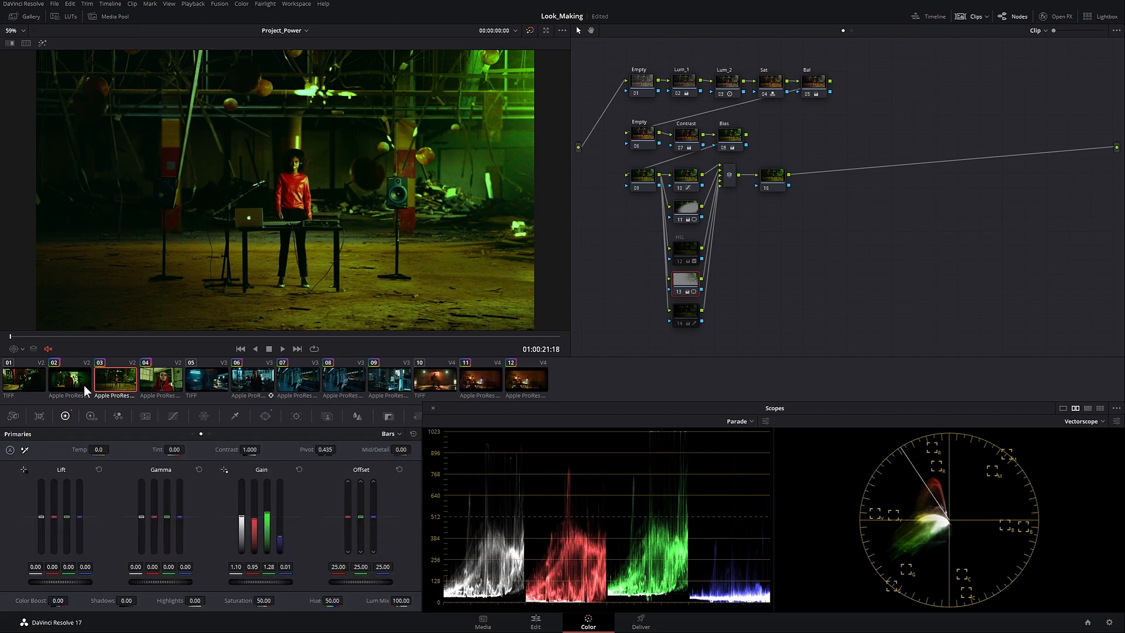
pyautogui.scroll(-5, 339, 176)
pyautogui.scroll(-2, 345, 177)
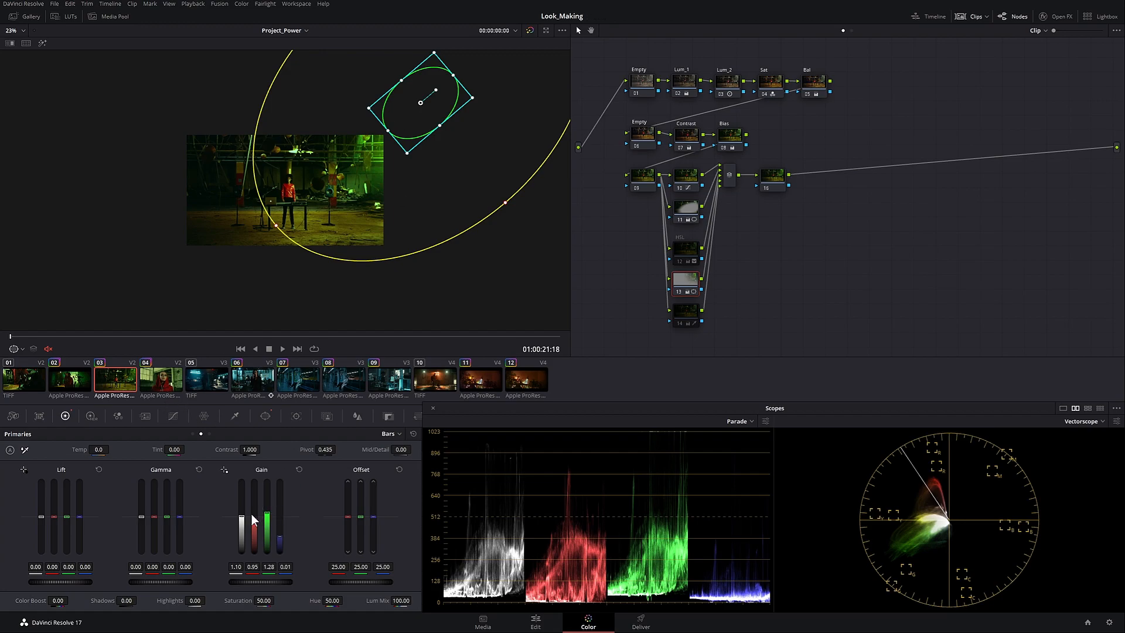
pyautogui.click(193, 435)
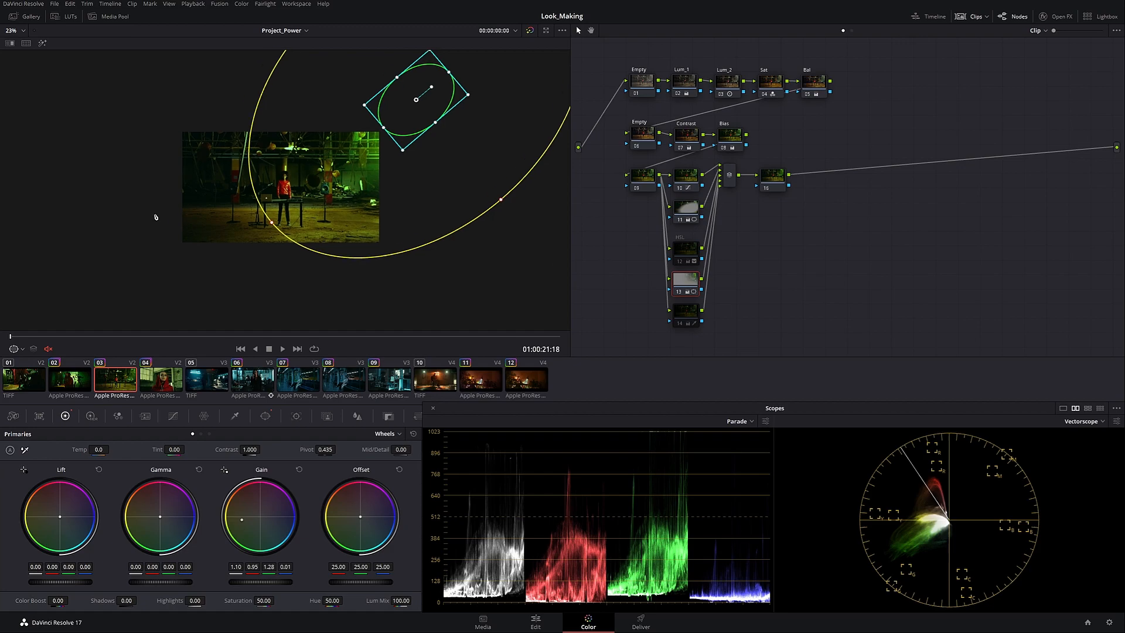
pyautogui.hotkey('shift', 'z')
# Step: Enable node 14, toggling it to compare its effect and previewing its selection with the highlight view
pyautogui.click(690, 317)
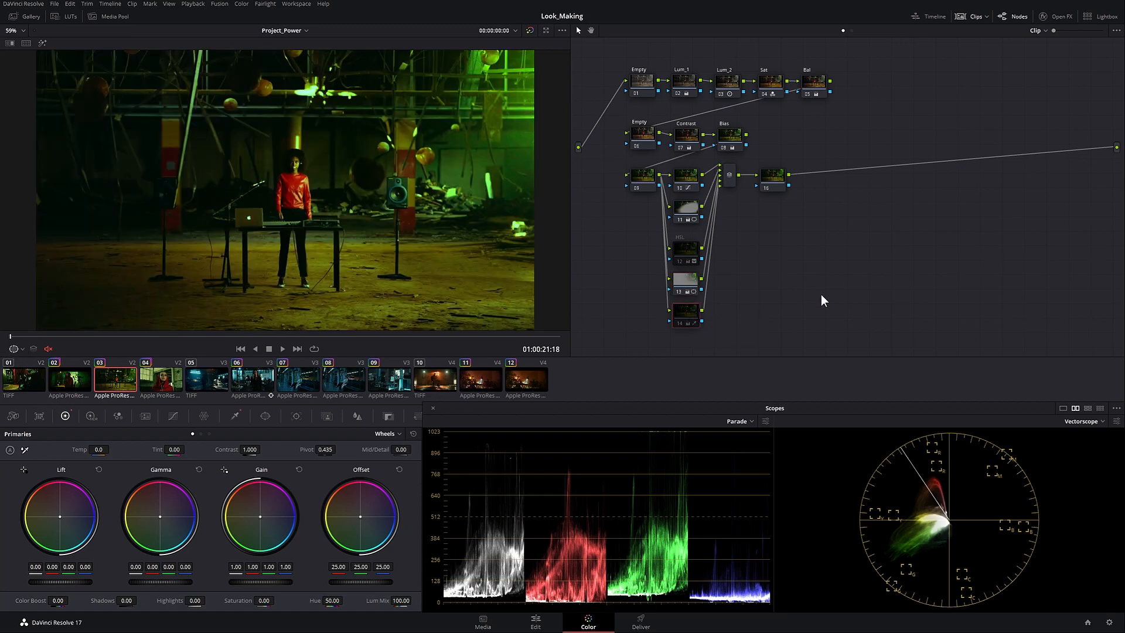
pyautogui.hotkey('ctrl', 'd')
pyautogui.hotkey('ctrl', 'd')
pyautogui.hotkey('ctrl', 'd')
pyautogui.hotkey('shift', 'h')
pyautogui.hotkey('shift', 'h')
pyautogui.hotkey('ctrl', 'd')
pyautogui.hotkey('ctrl', 'd')
pyautogui.hotkey('ctrl', 'd')
pyautogui.hotkey('ctrl', 'd')
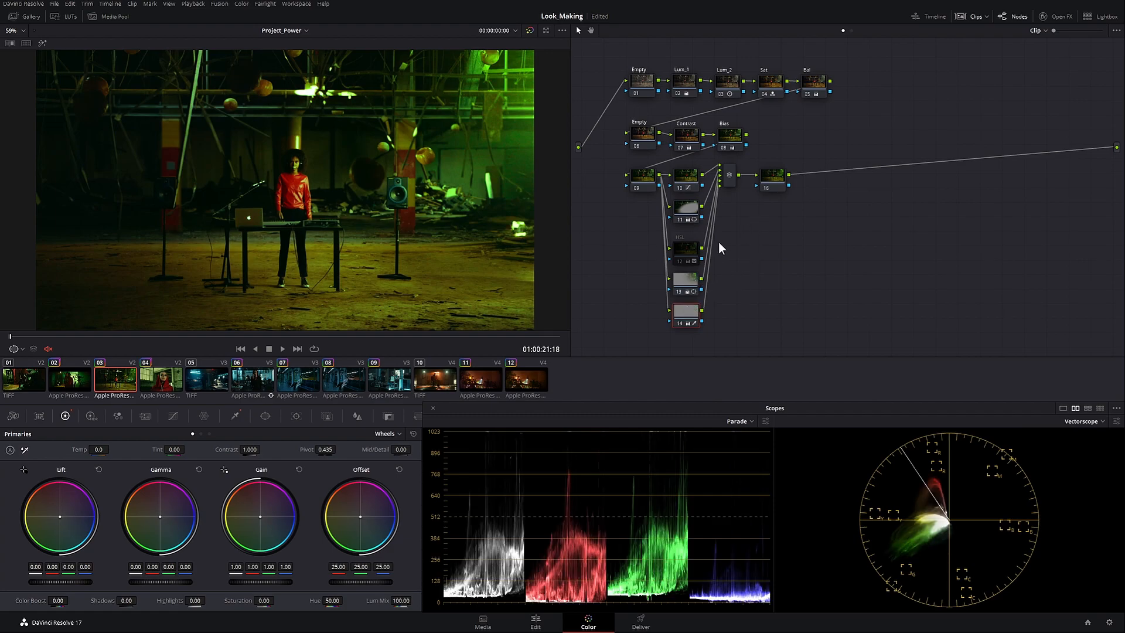
# Step: Select node 12 and compare clip 03 with clip 02 and the reference image in clip 01
pyautogui.click(682, 248)
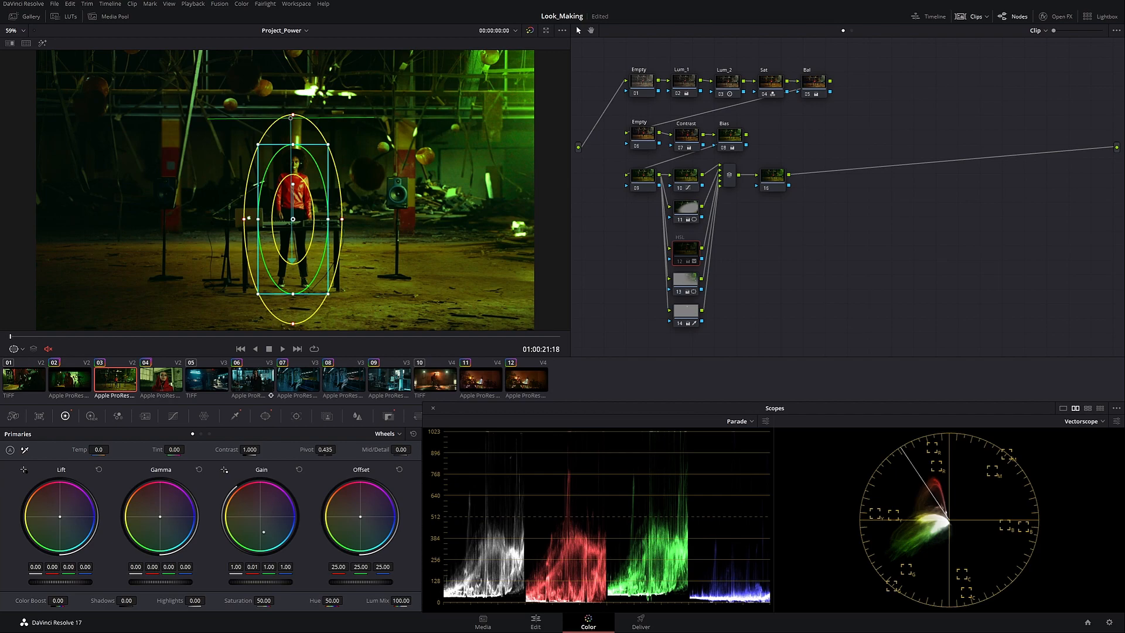
pyautogui.click(33, 387)
pyautogui.click(79, 383)
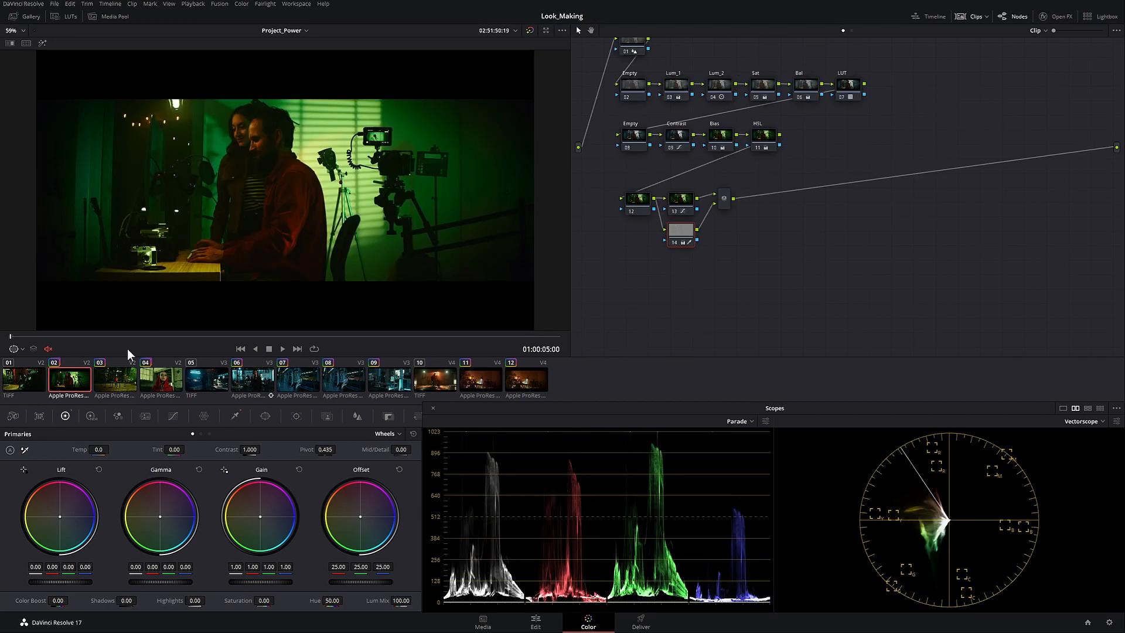
pyautogui.click(116, 381)
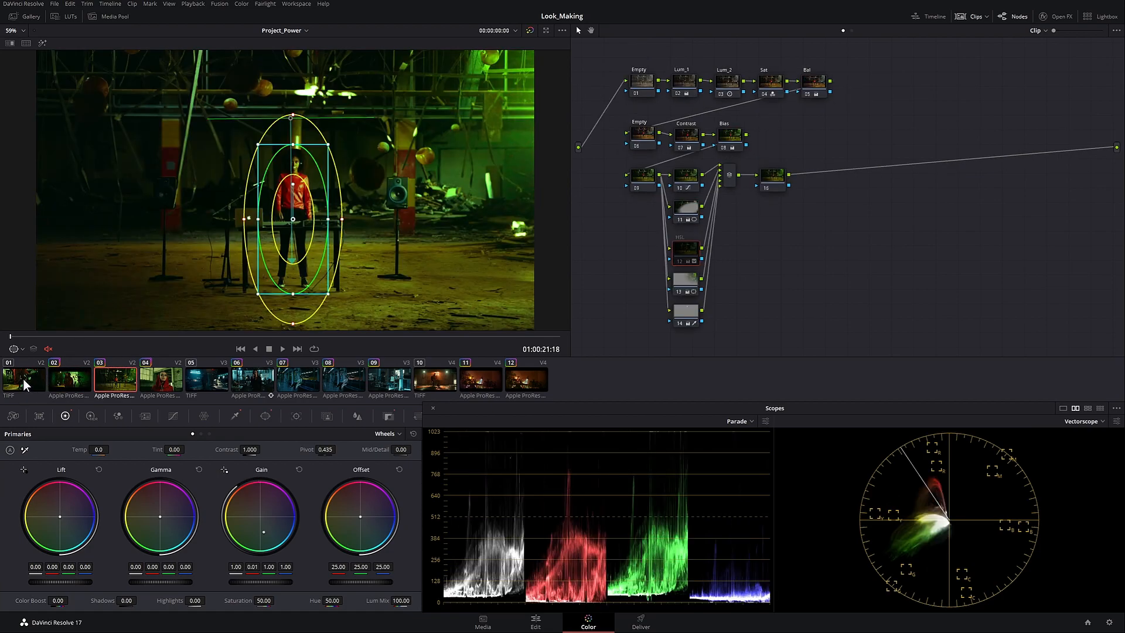
pyautogui.click(23, 380)
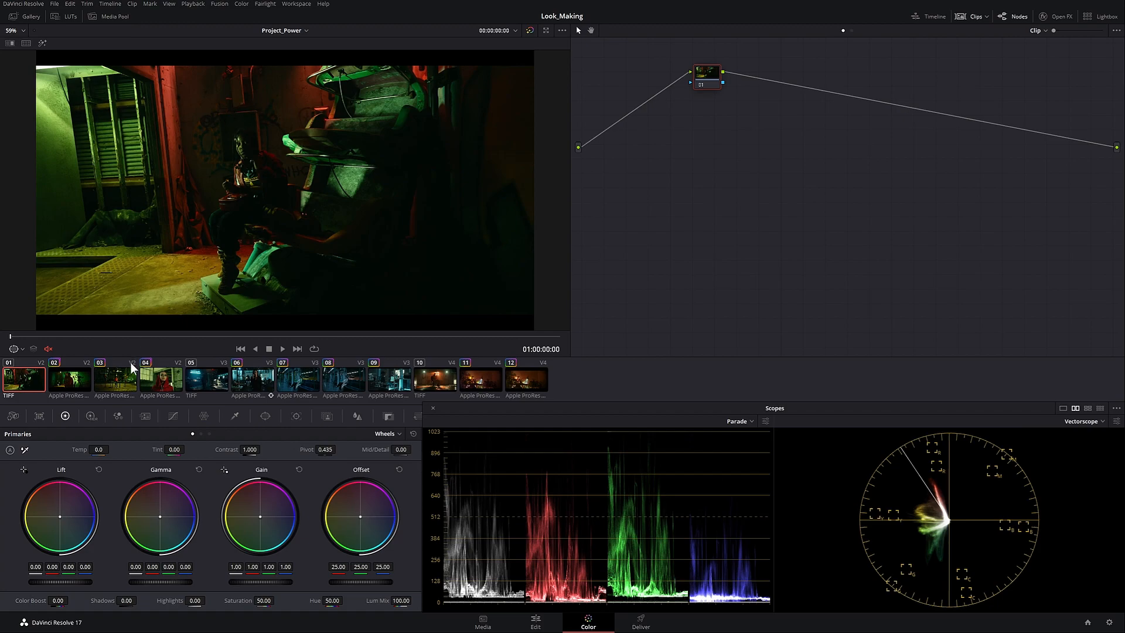
pyautogui.click(126, 378)
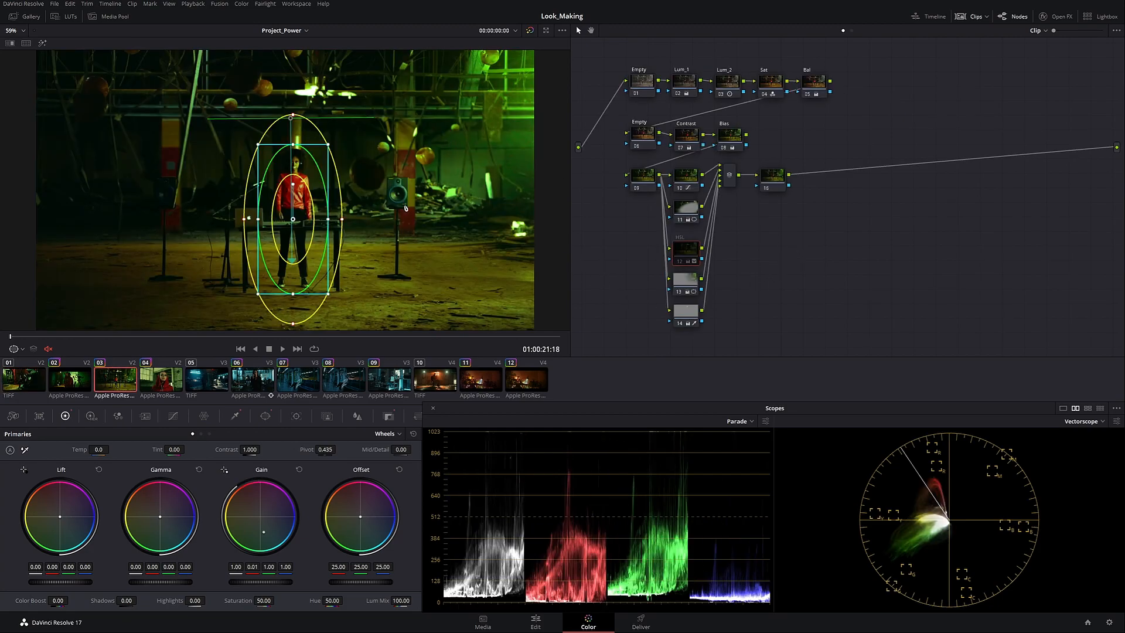
# Step: Preview the selection of node 12's gradient window in the highlight view without the circle window, leaving the node enabled
pyautogui.scroll(-3, 409, 211)
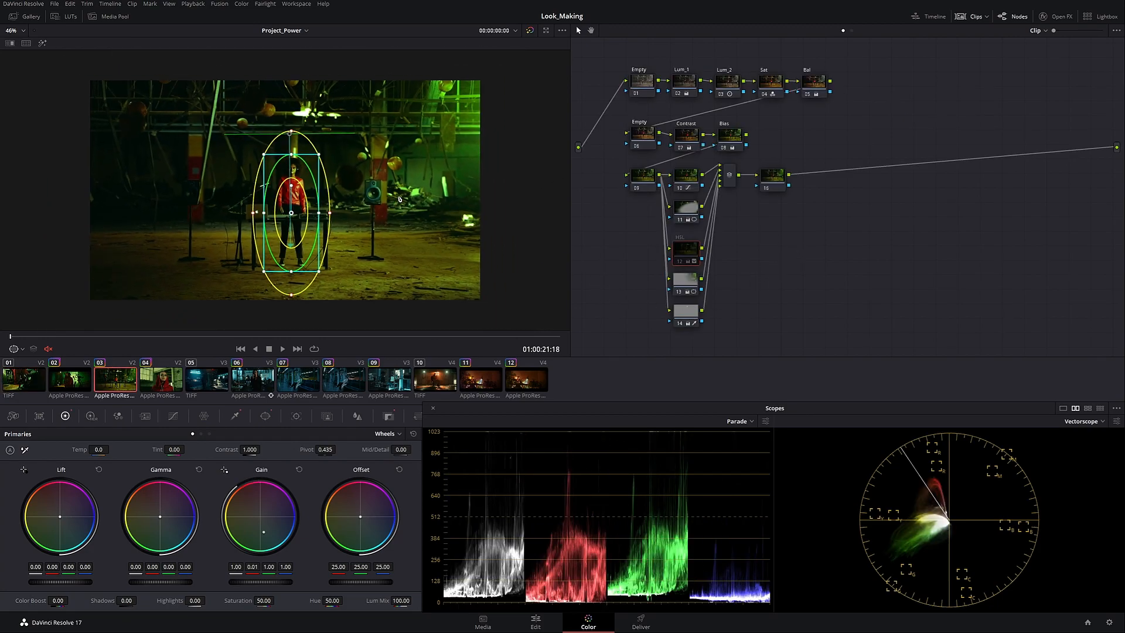
pyautogui.click(265, 415)
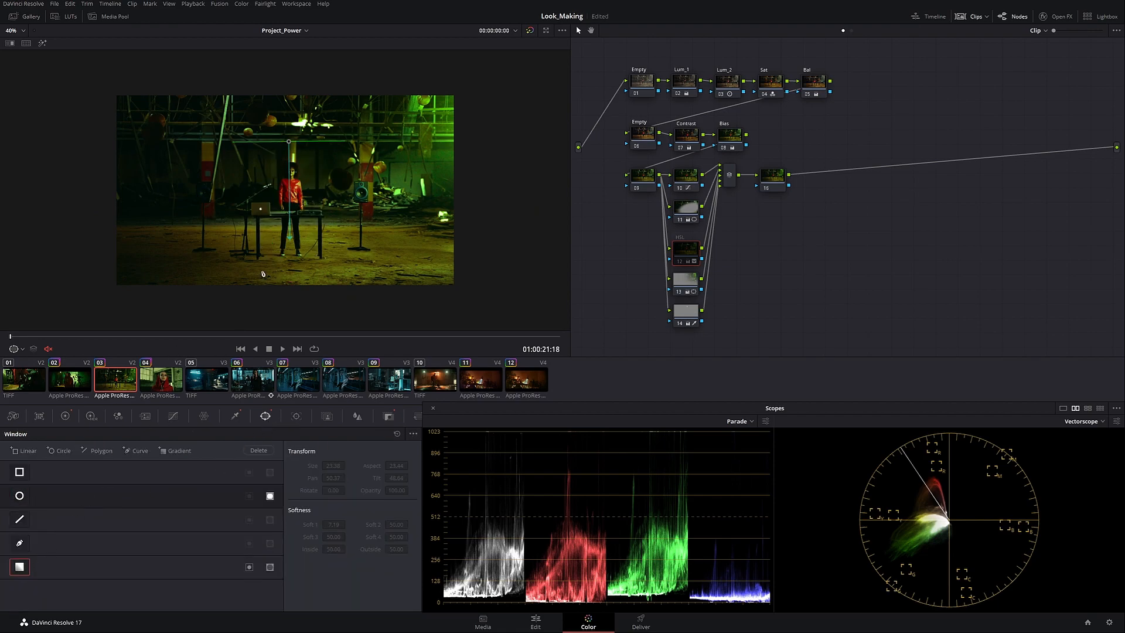
pyautogui.hotkey('shift', 'h')
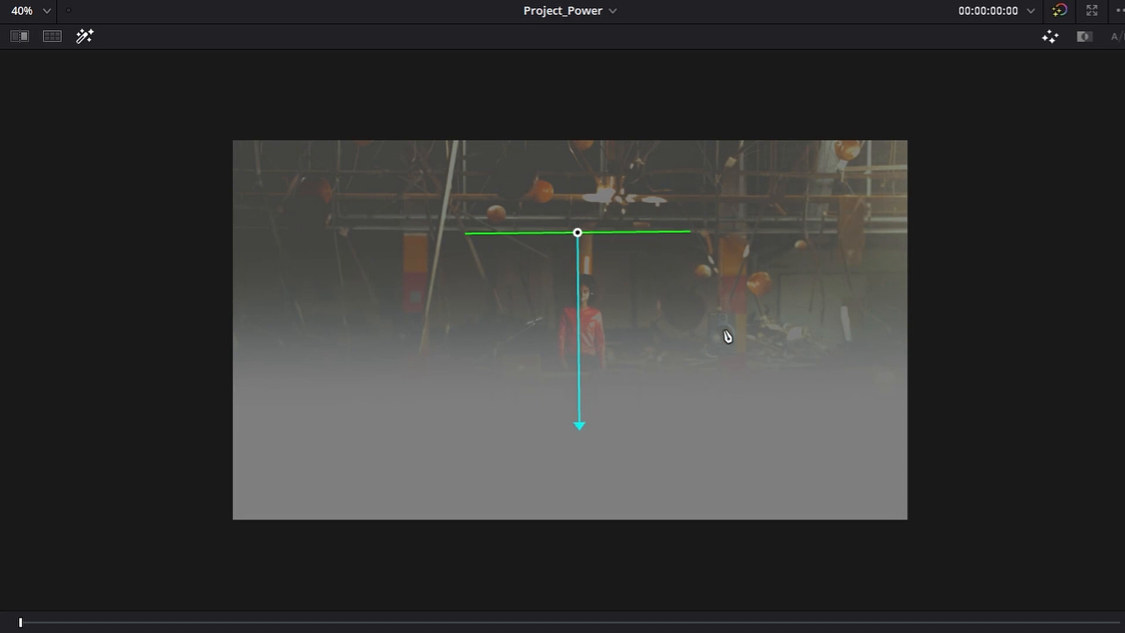
pyautogui.hotkey('shift', 'z')
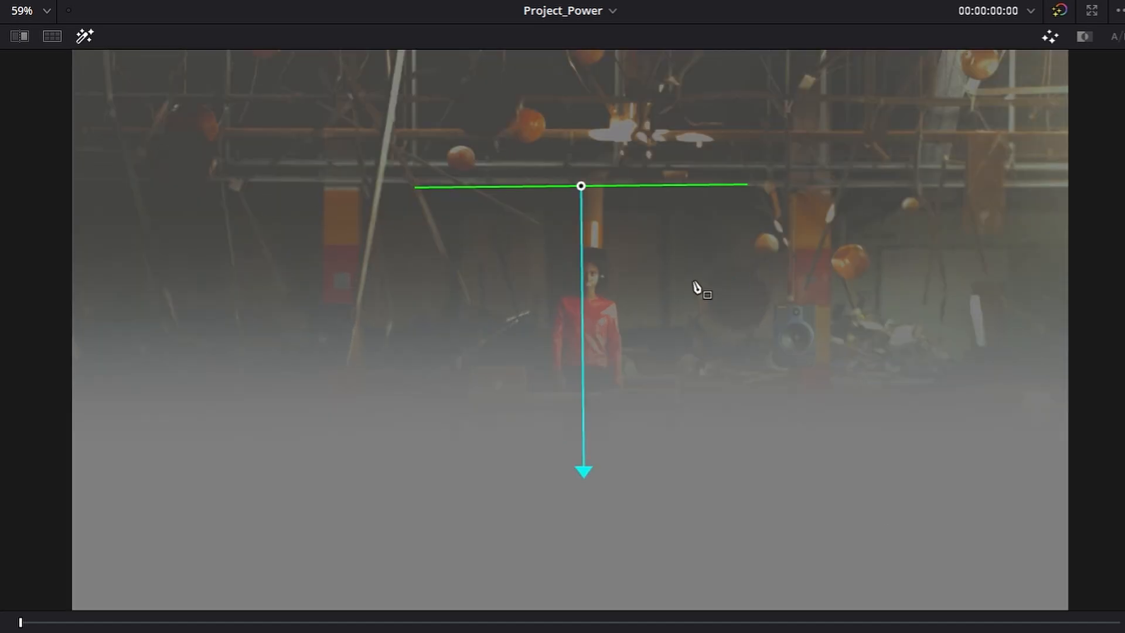
pyautogui.hotkey('shift', 'h')
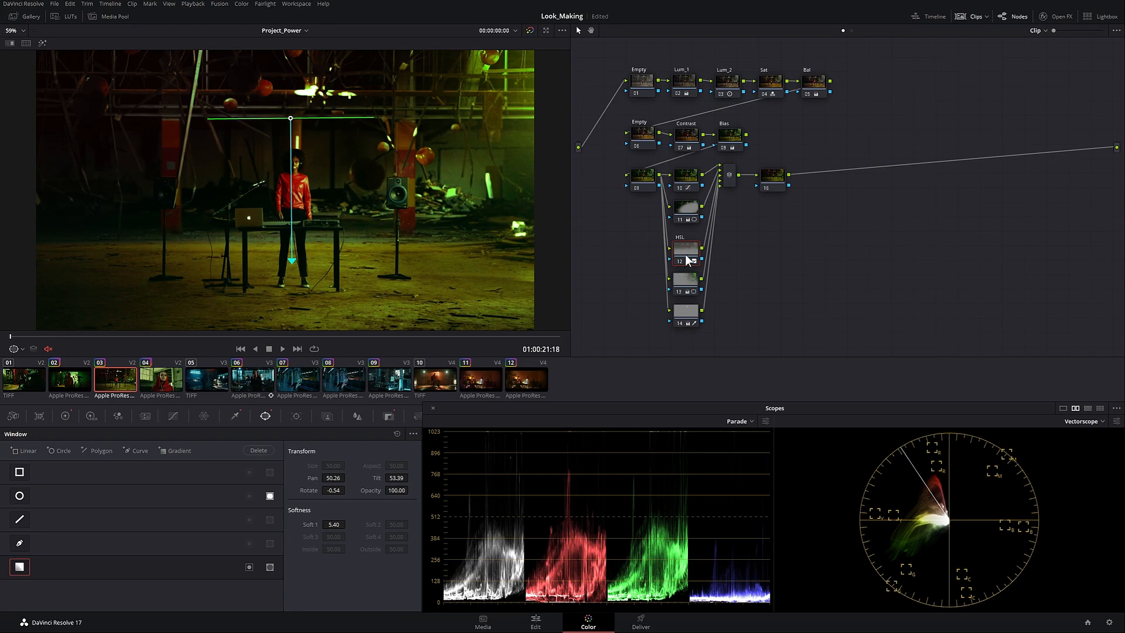
# Step: Show node 12's primaries as Bars and toggle the node repeatedly to compare the effect of its lowered red Gain on the image and scopes
pyautogui.click(65, 414)
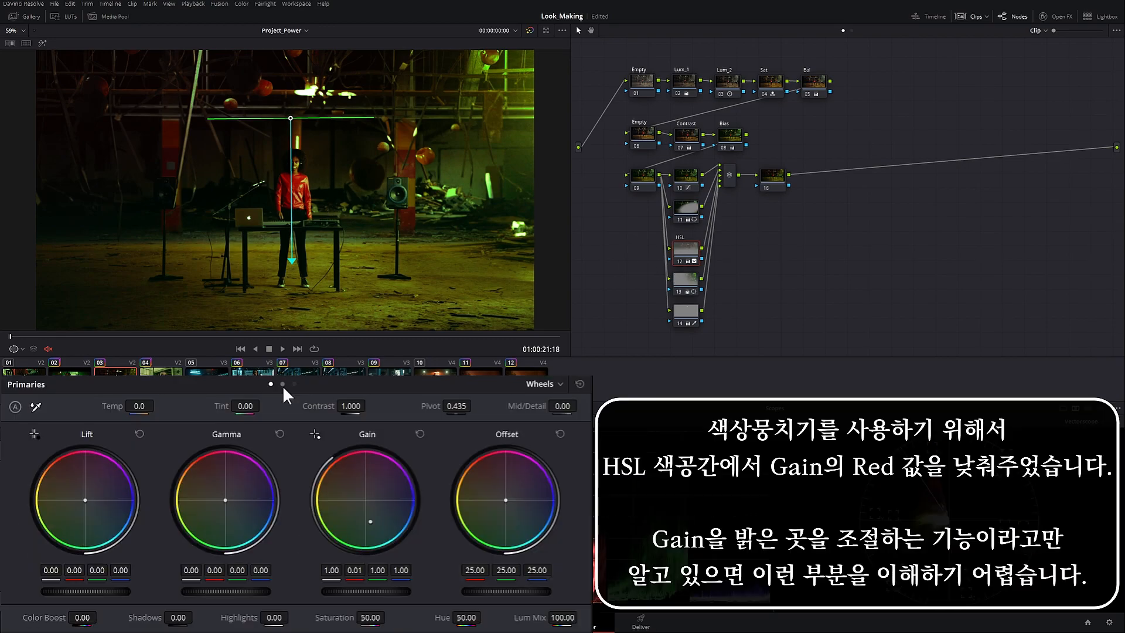
pyautogui.click(201, 433)
pyautogui.hotkey('ctrl', 'd')
pyautogui.hotkey('ctrl', 'd')
pyautogui.hotkey('ctrl', 'd')
pyautogui.hotkey('ctrl', 'd')
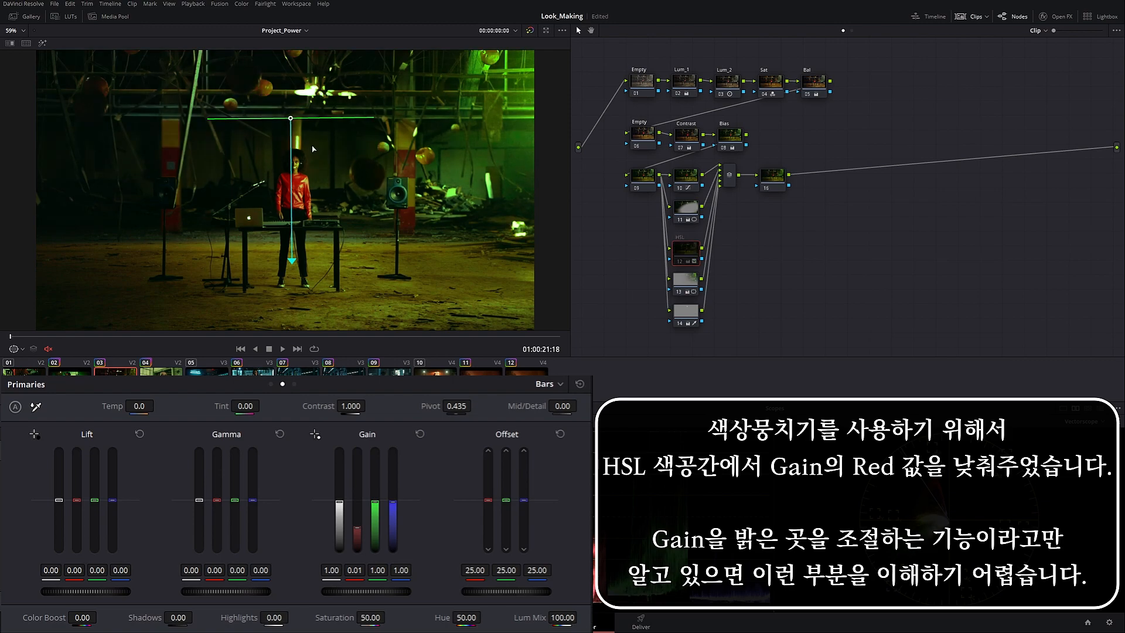
pyautogui.hotkey('ctrl', 'd')
pyautogui.hotkey('ctrl', 'd')
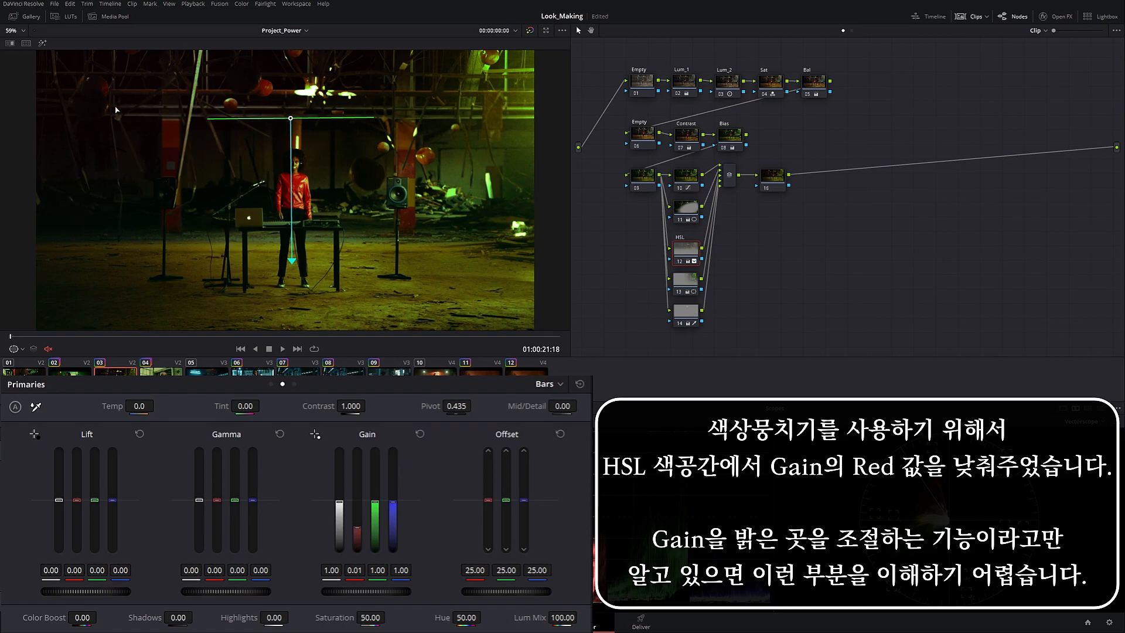
pyautogui.hotkey('ctrl', 'd')
pyautogui.hotkey('ctrl', 'd')
pyautogui.hotkey('ctrl', 'd')
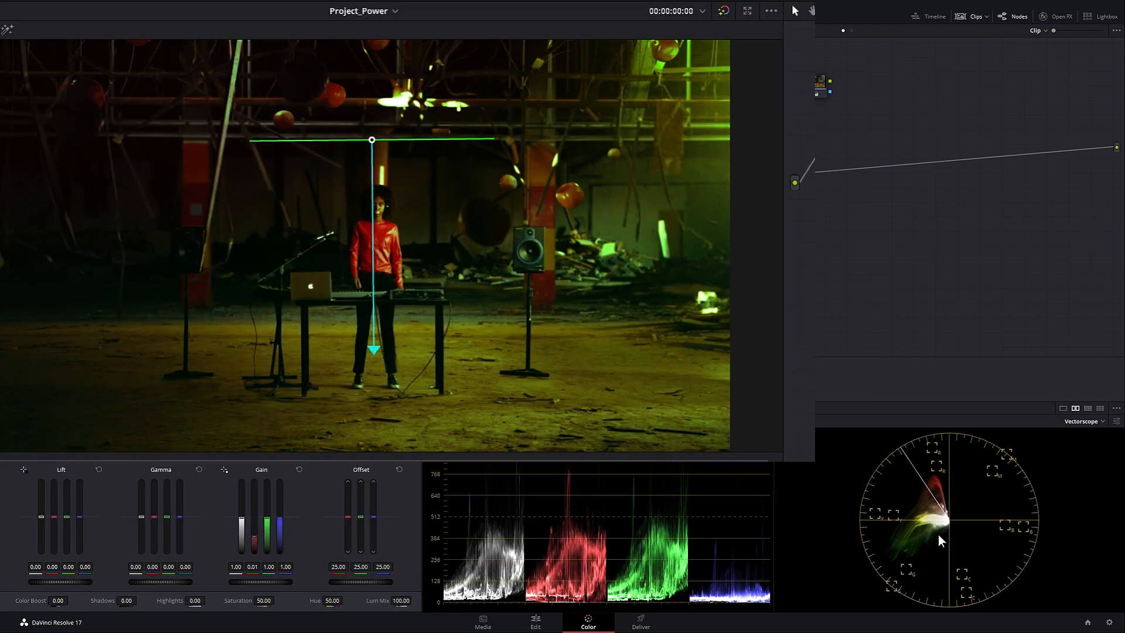
pyautogui.hotkey('ctrl', 'd')
pyautogui.hotkey('ctrl', 'd')
pyautogui.hotkey('ctrl', 'd')
pyautogui.hotkey('ctrl', 'd')
pyautogui.hotkey('ctrl', 'd')
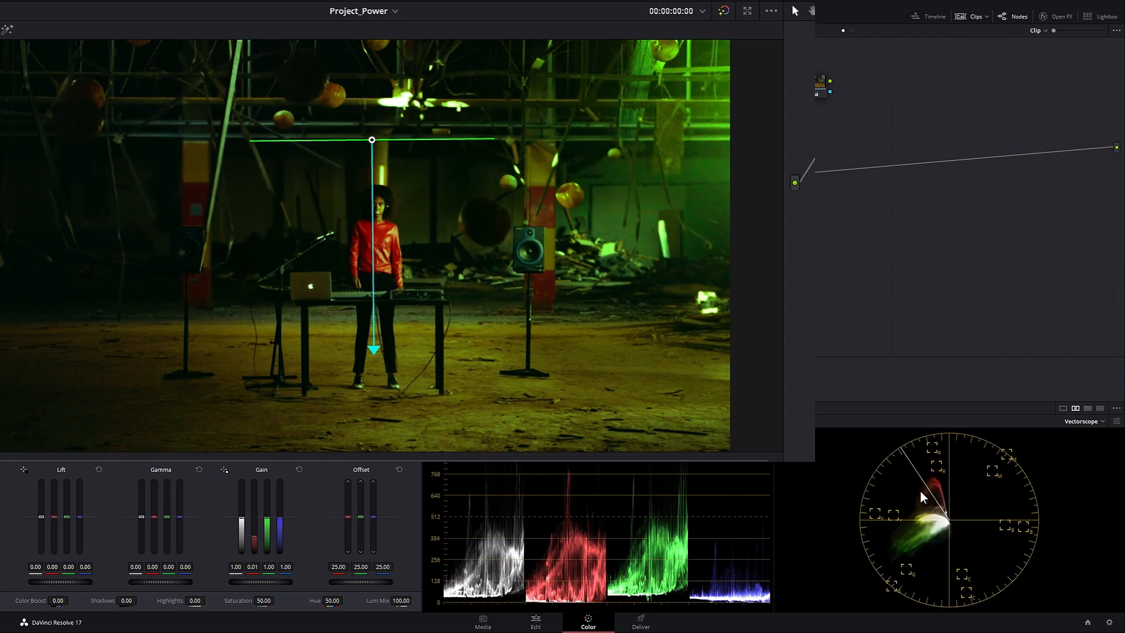
pyautogui.hotkey('ctrl', 'd')
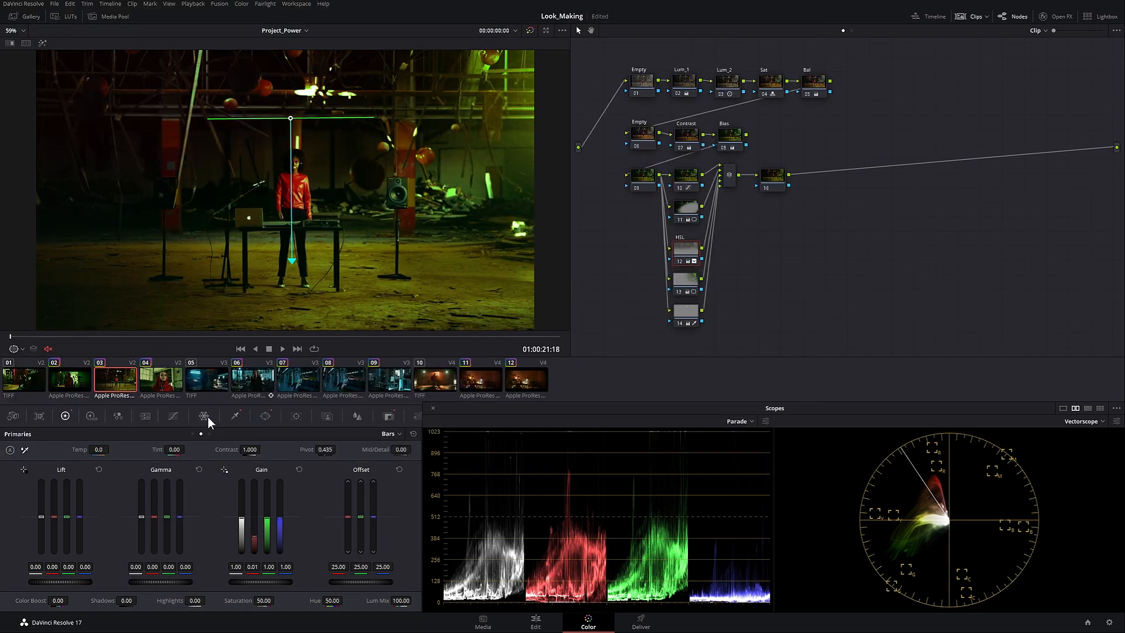
# Step: Examine node 12's luminance range in the HSL qualifier and toggle the node to compare its effect
pyautogui.click(240, 416)
pyautogui.hotkey('ctrl', 'd')
pyautogui.hotkey('ctrl', 'd')
pyautogui.hotkey('ctrl', 'd')
pyautogui.hotkey('ctrl', 'd')
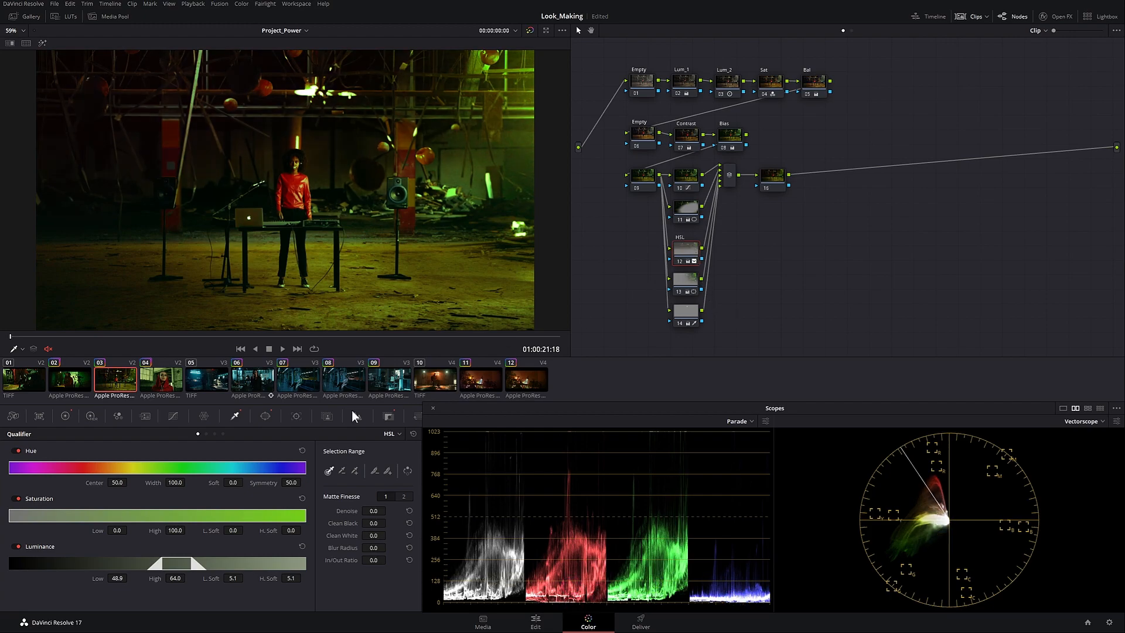
# Step: Enable node 12's circle window around the performer and preview its combined selection with the gradient window in the highlight view
pyautogui.click(265, 416)
pyautogui.click(19, 496)
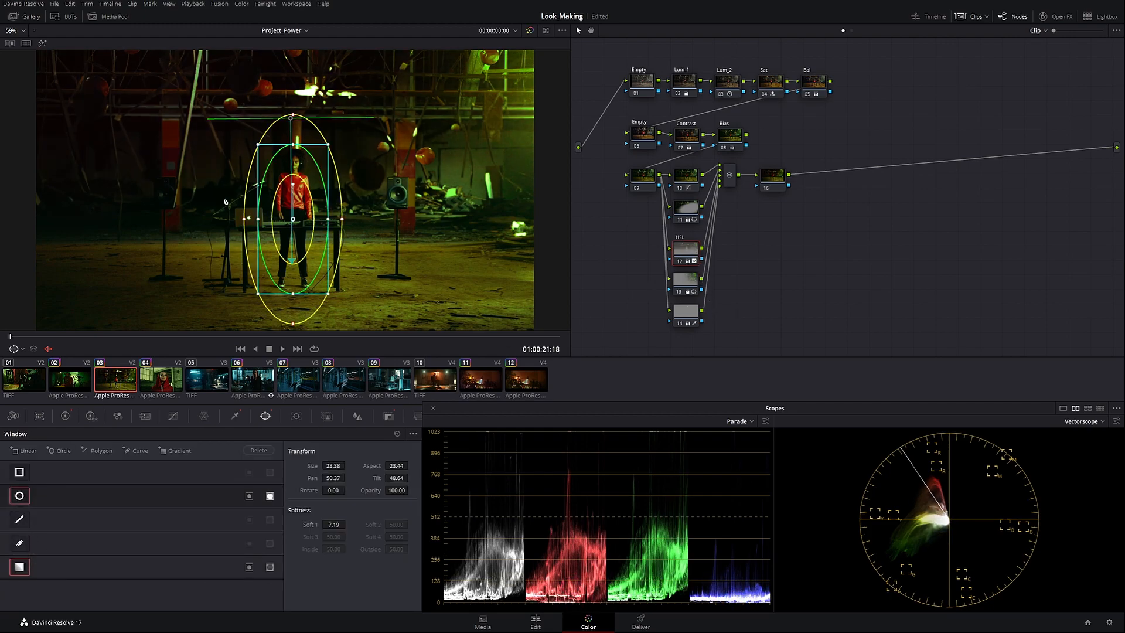
pyautogui.click(269, 496)
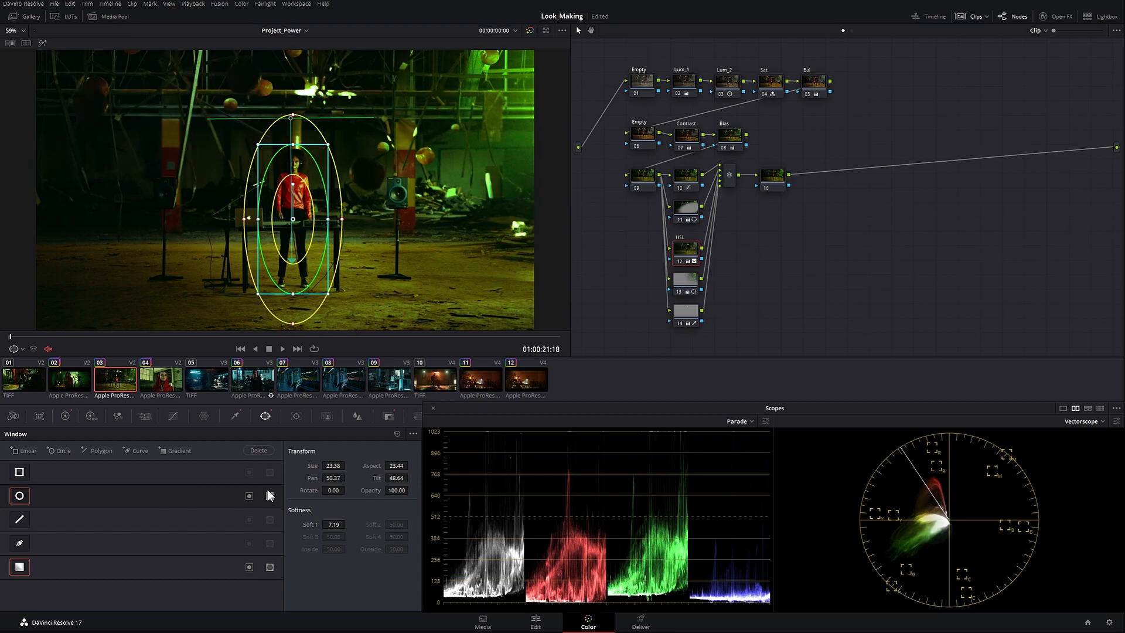
pyautogui.hotkey('shift', 'h')
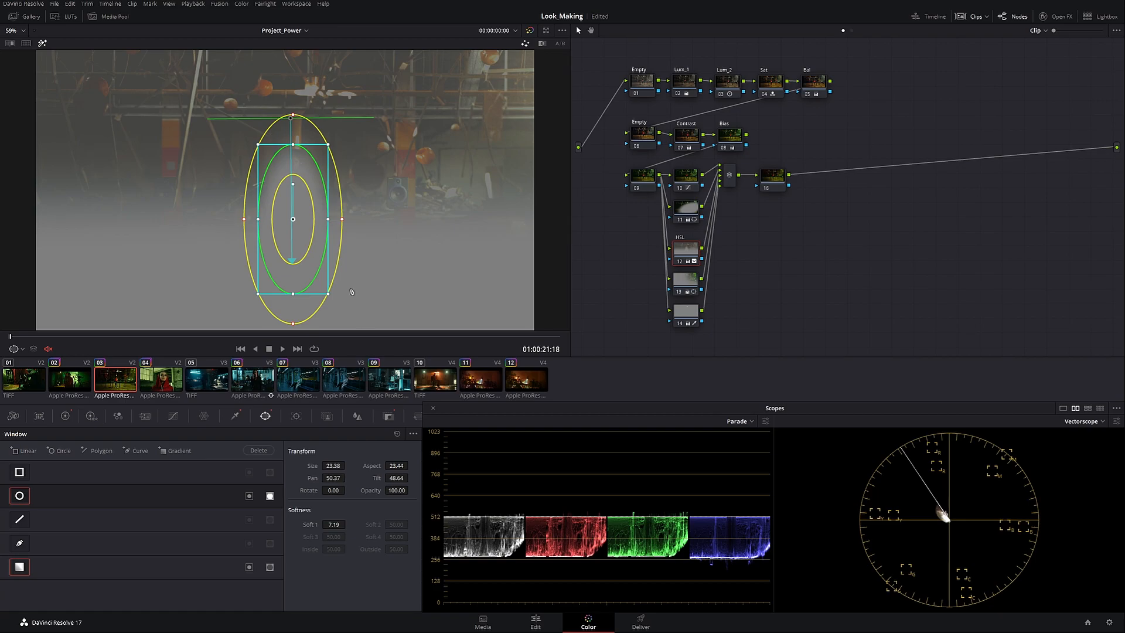
pyautogui.hotkey('shift', 'h')
# Step: Reopen node 12's primaries and toggle the node repeatedly to compare the image with and without it, leaving it enabled
pyautogui.click(66, 417)
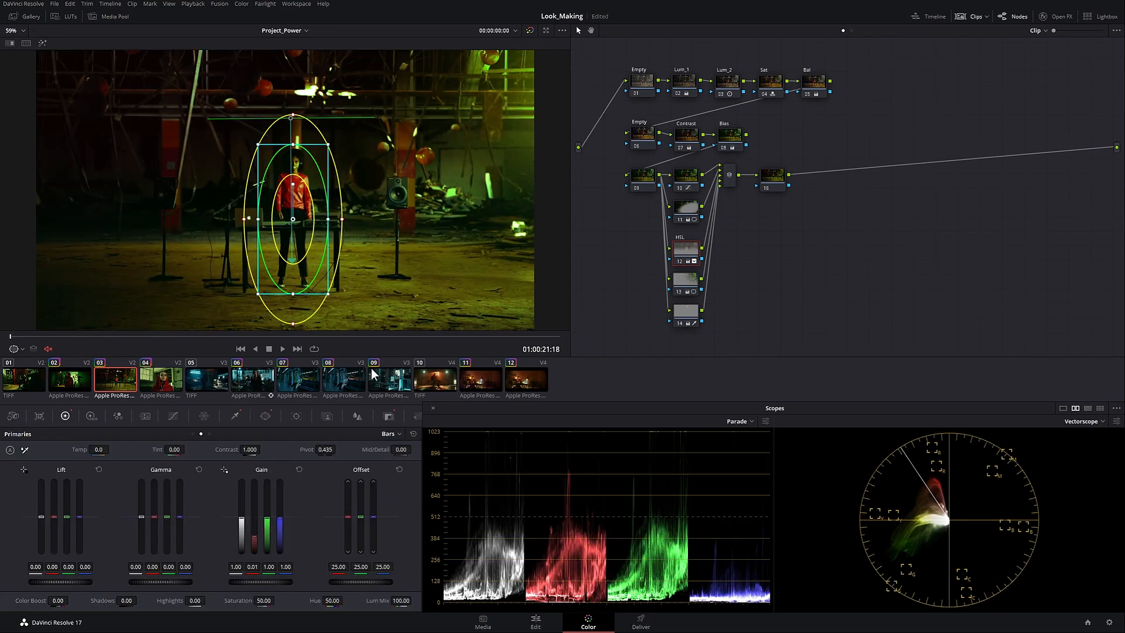
pyautogui.hotkey('ctrl', 'd')
pyautogui.hotkey('ctrl', 'd')
pyautogui.hotkey('ctrl', 'd')
pyautogui.hotkey('ctrl', 'd')
pyautogui.hotkey('ctrl', 'd')
pyautogui.hotkey('ctrl', 'd')
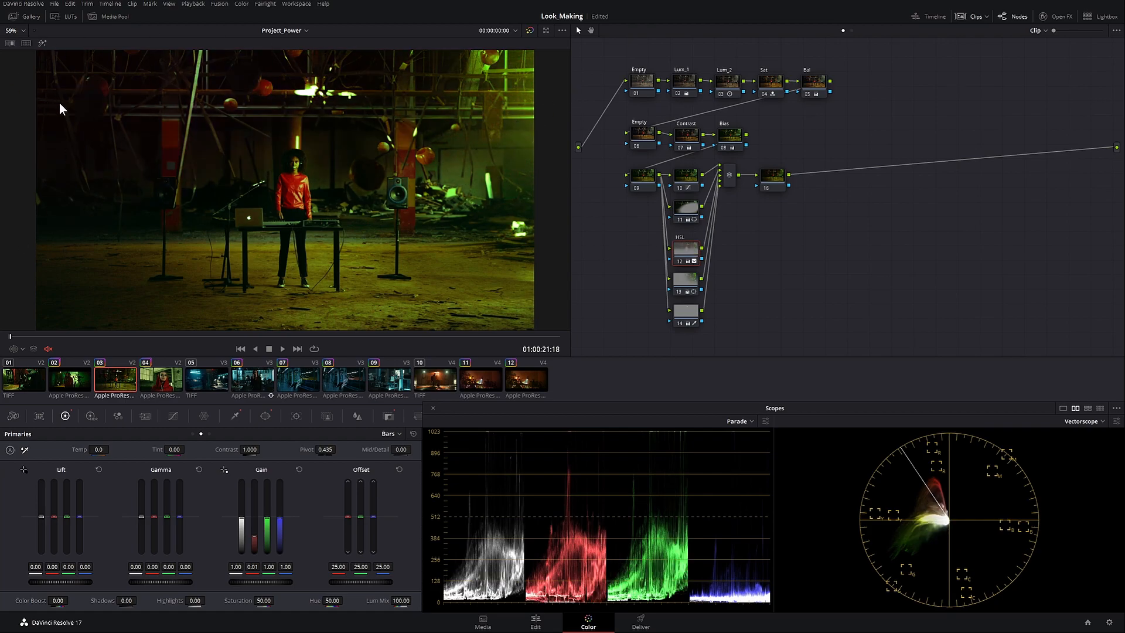
pyautogui.hotkey('ctrl', 'd')
pyautogui.hotkey('ctrl', 'd')
# Step: Switch to clip 02, add a layer node below node 14, and enable a circle window on the new node
pyautogui.press('Up')
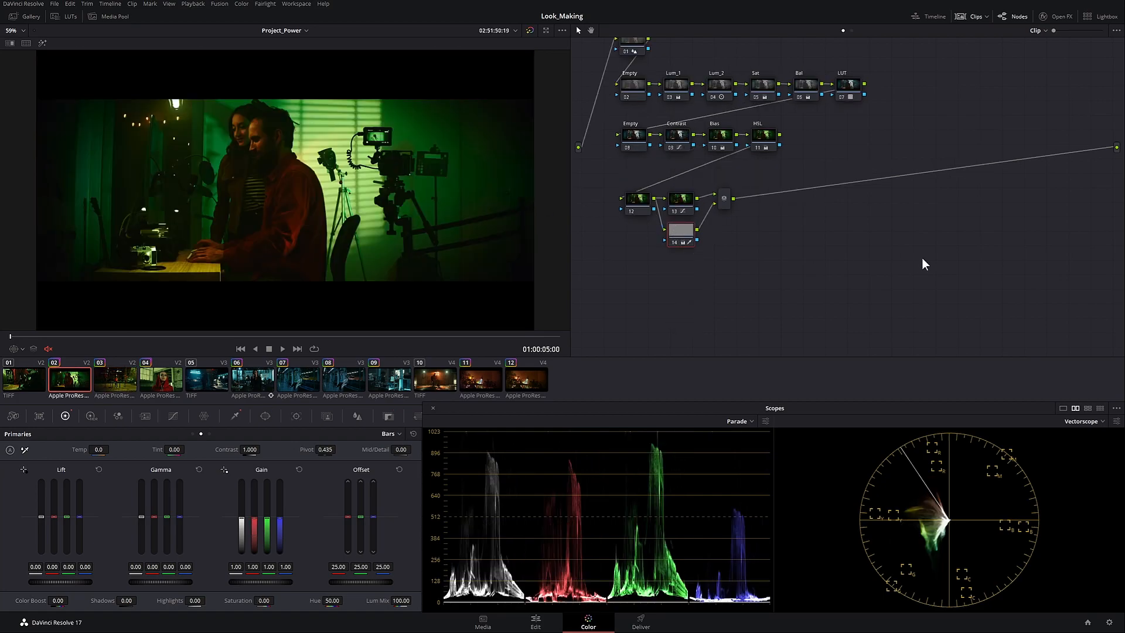
pyautogui.hotkey('alt', 'l')
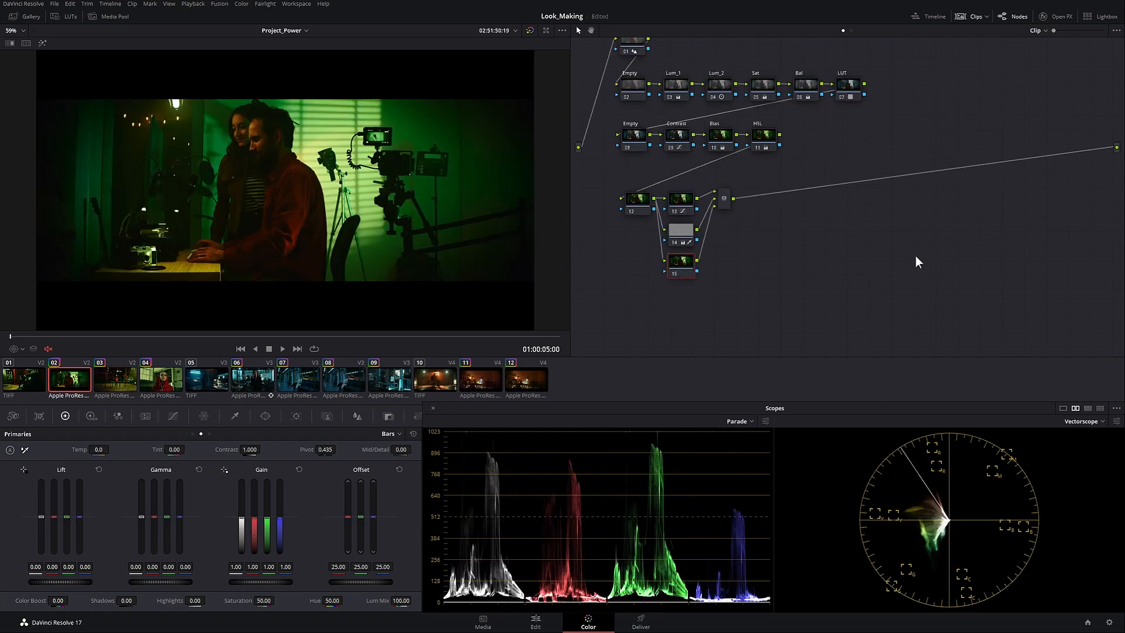
pyautogui.scroll(-1, 323, 219)
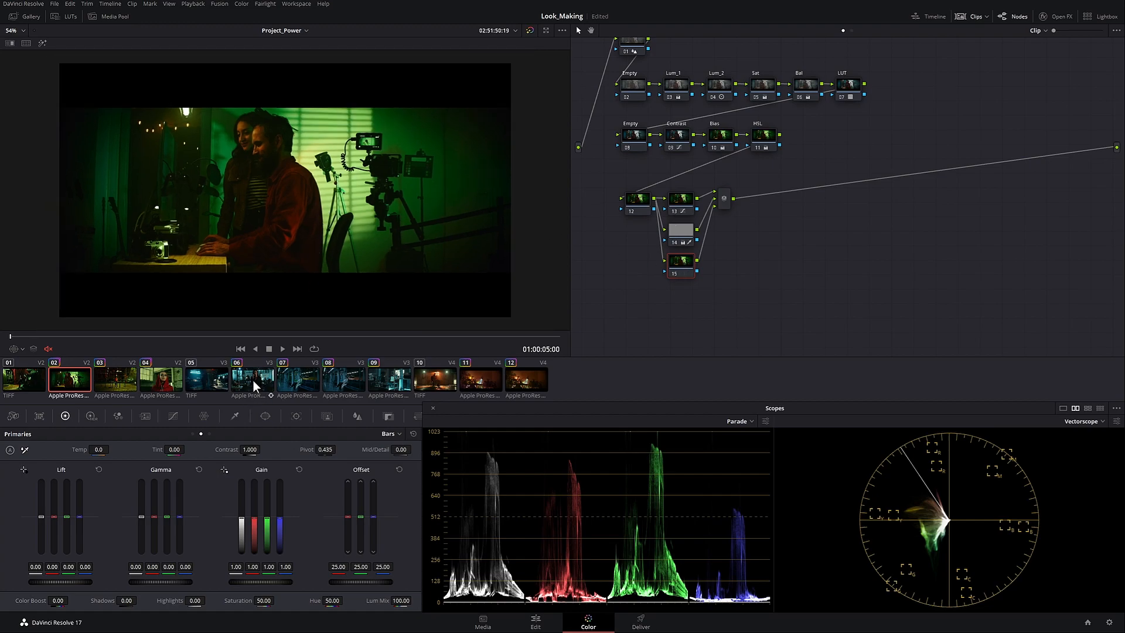
pyautogui.click(266, 417)
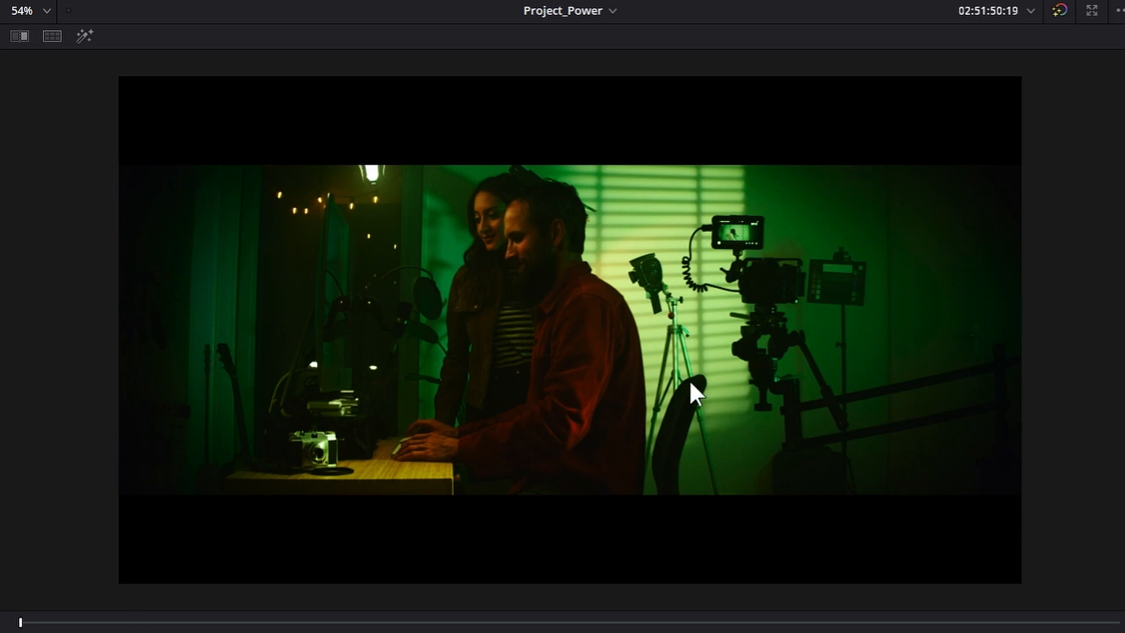
pyautogui.scroll(-1, 691, 384)
pyautogui.hotkey('shift', 'z')
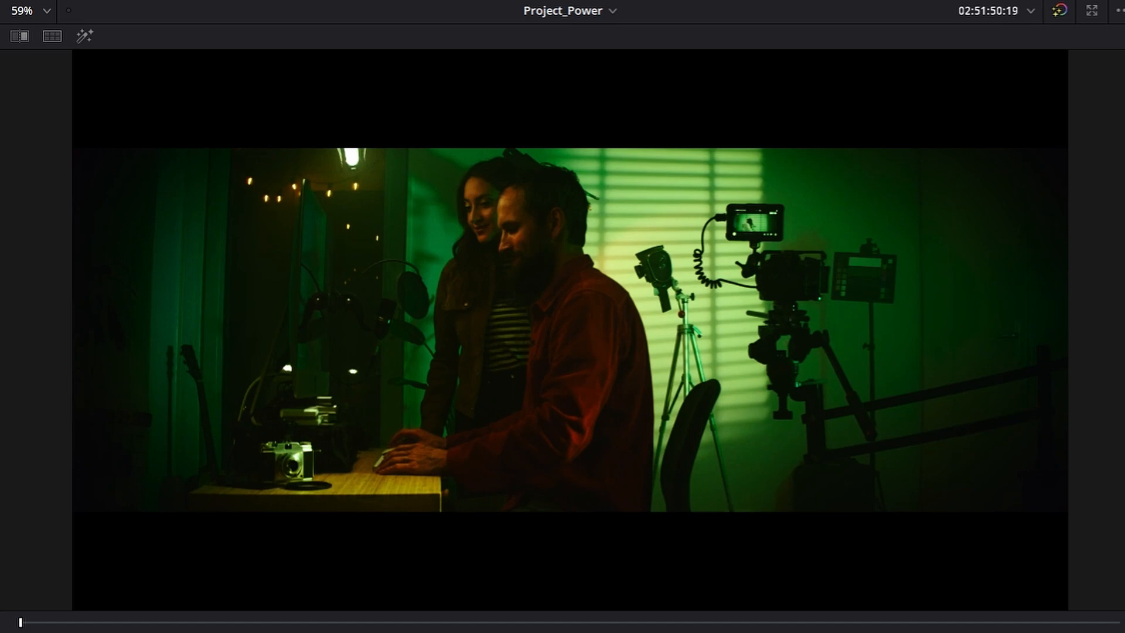
pyautogui.scroll(-2, 557, 331)
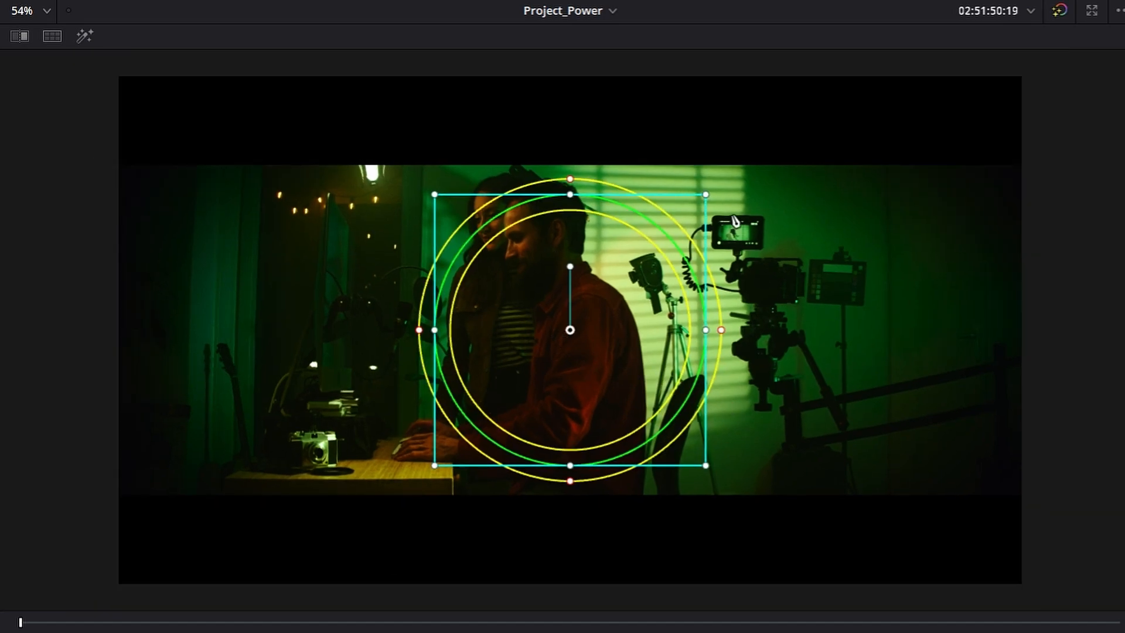
# Step: Shape the circle window into a wide ellipse of size about 50.88, aspect 70.38 and softness 4.75, and invert it to select the frame edges
pyautogui.moveTo(707, 194); pyautogui.dragTo(773, 184)
pyautogui.moveTo(756, 343); pyautogui.dragTo(1005, 355)
pyautogui.hotkey('shift', 'h')
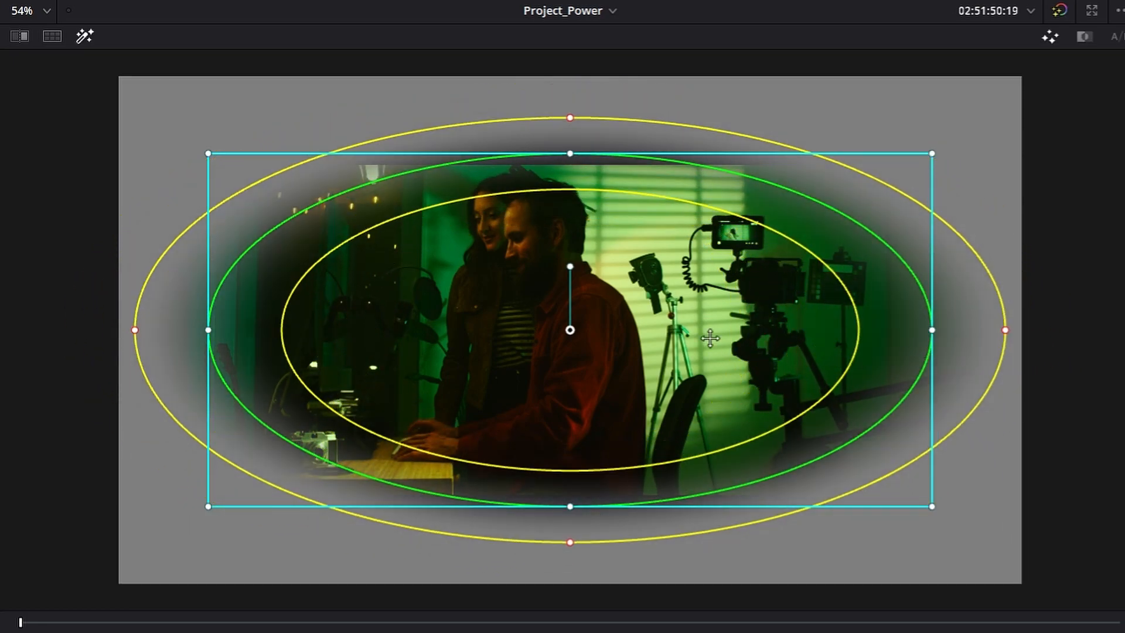
pyautogui.moveTo(613, 361); pyautogui.dragTo(611, 383)
pyautogui.moveTo(786, 370); pyautogui.dragTo(753, 360)
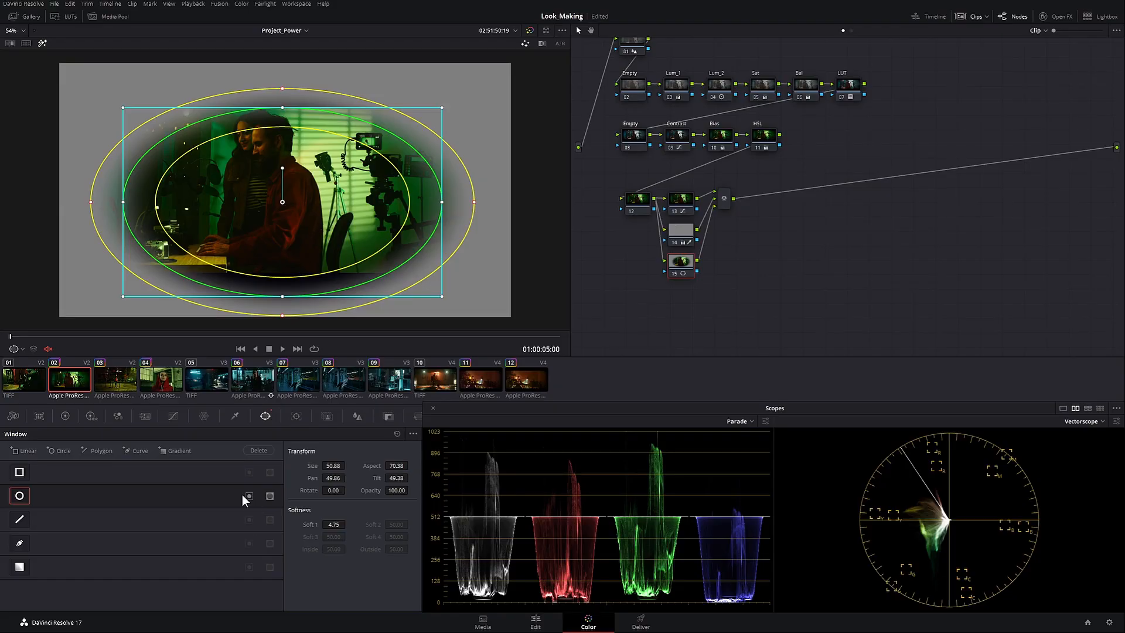
pyautogui.click(249, 496)
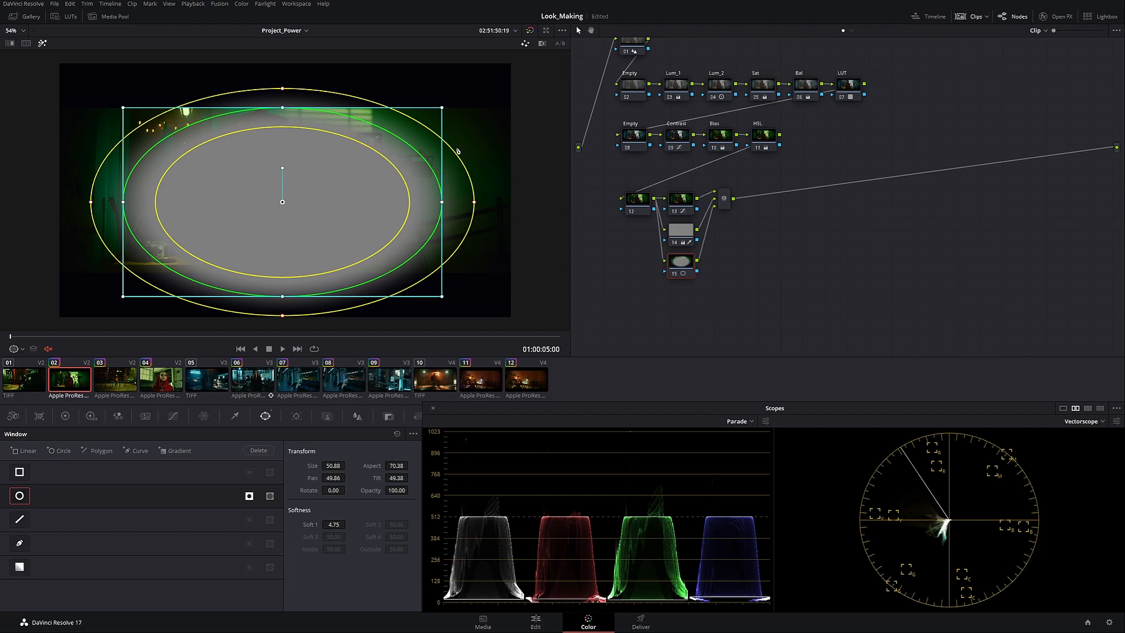
pyautogui.hotkey('shift', 'h')
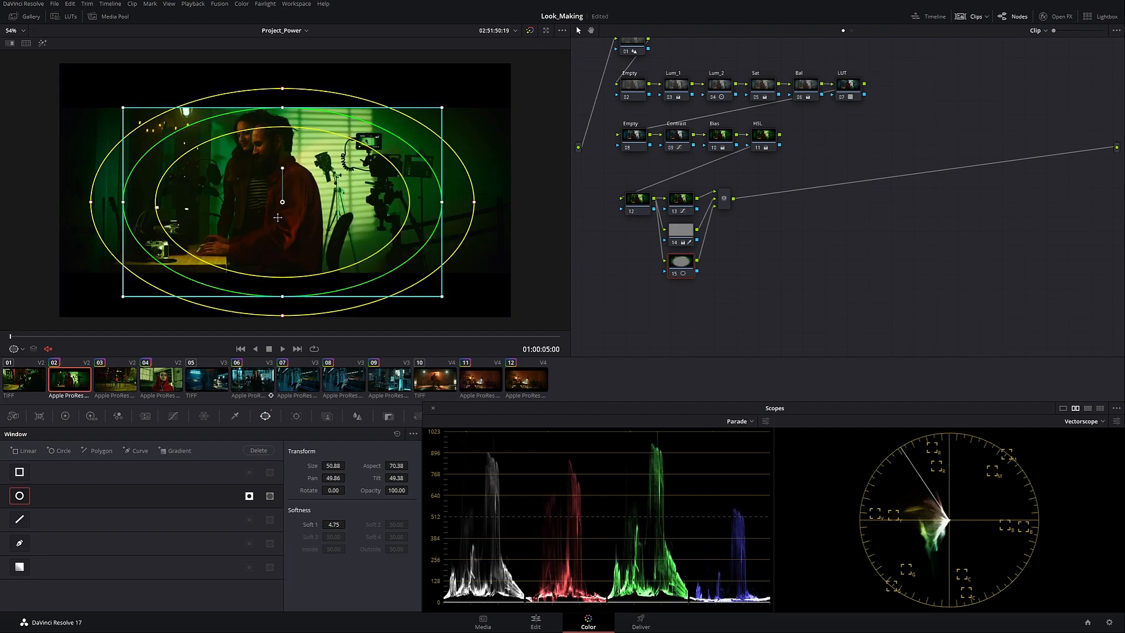
# Step: Set node 15's color space to HSL and place the node neatly below node 14
pyautogui.click(65, 415)
pyautogui.rightClick(690, 261)
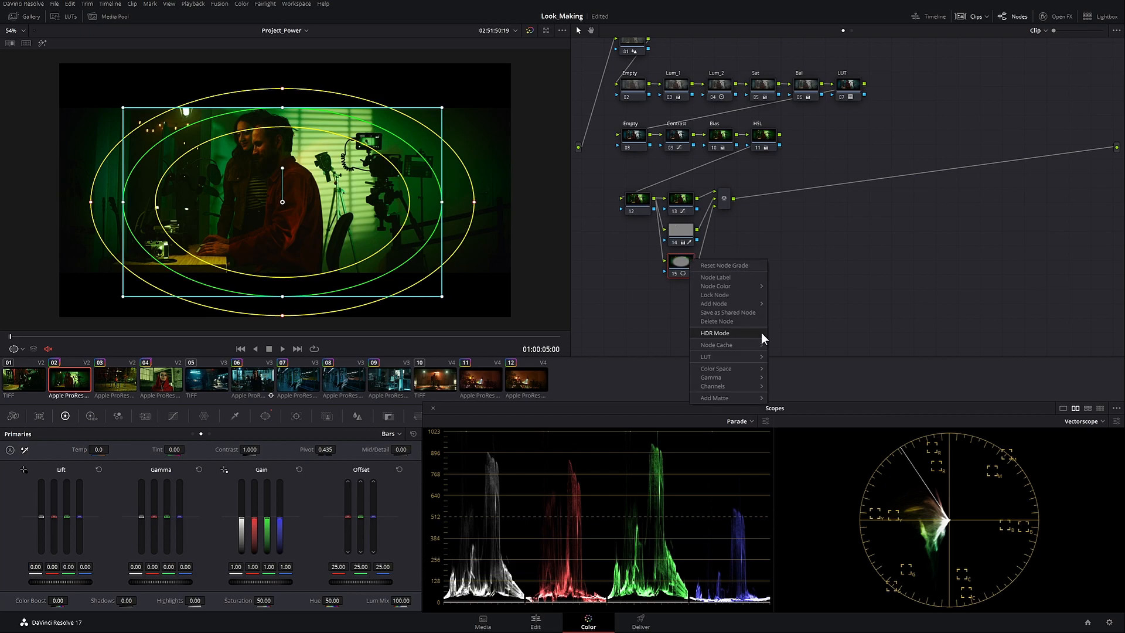
pyautogui.moveTo(727, 368)
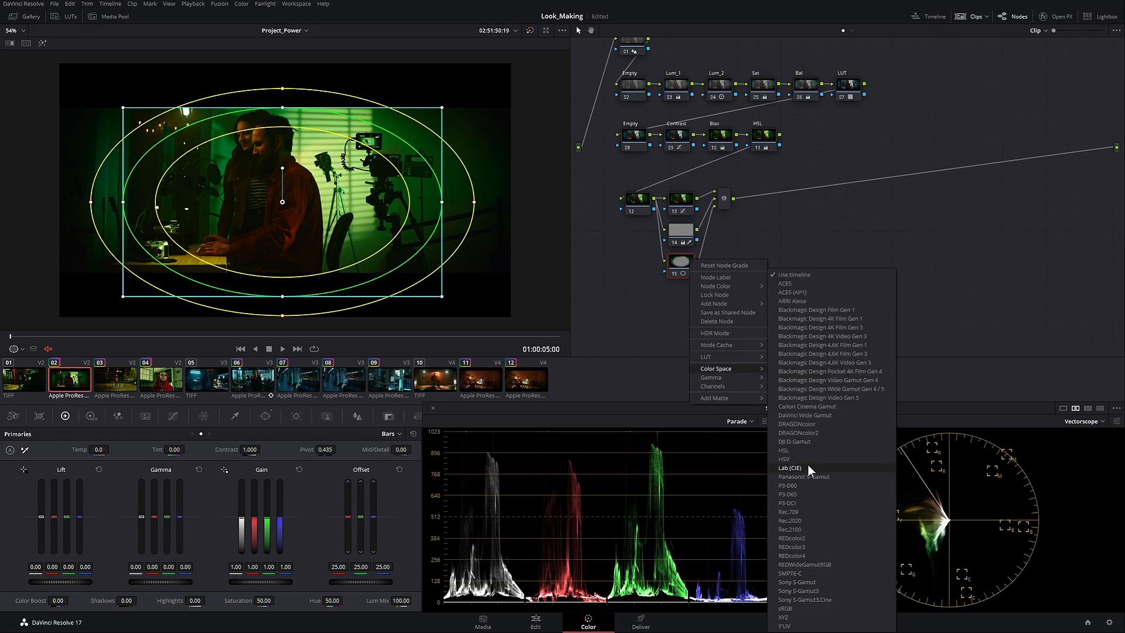
pyautogui.click(792, 449)
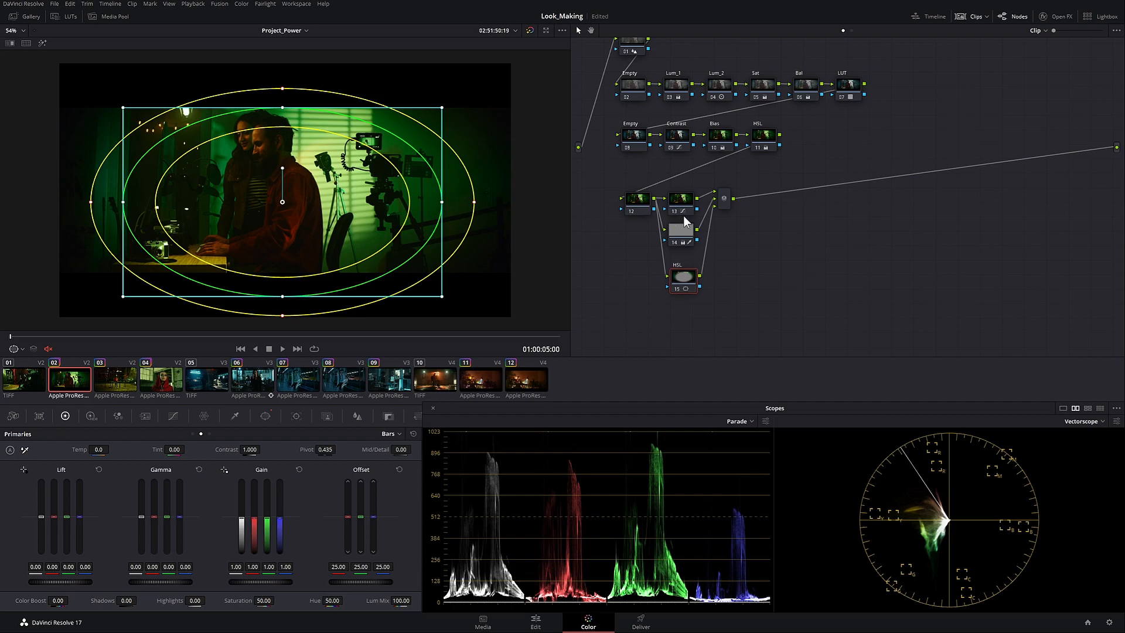
pyautogui.moveTo(687, 284); pyautogui.dragTo(683, 278)
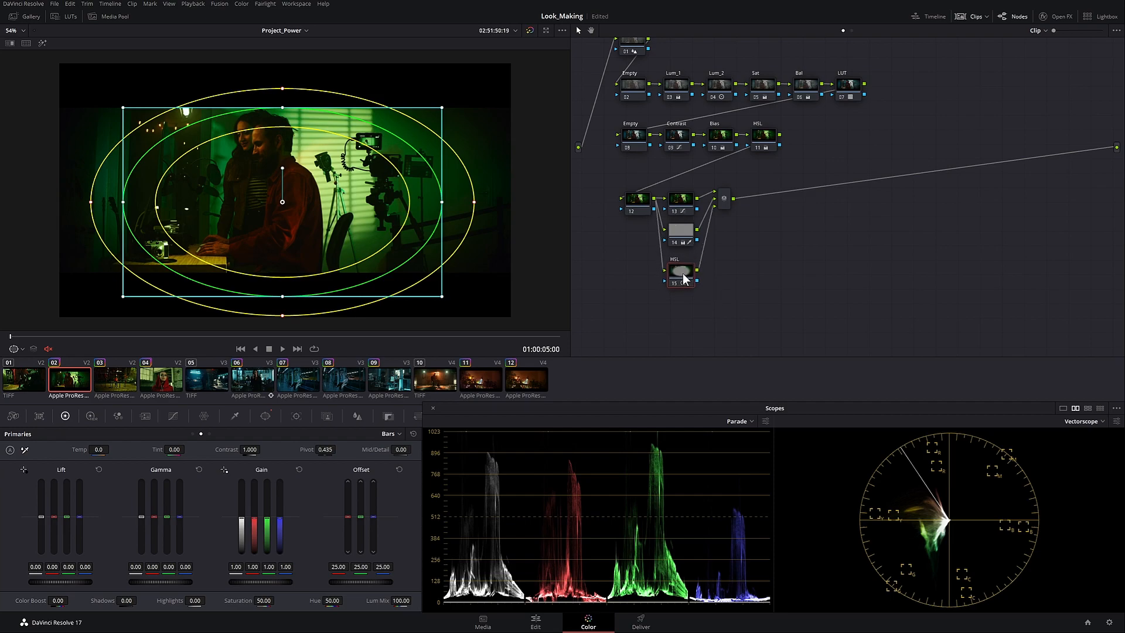
# Step: Preview node 14's selection in the highlight view and return to node 15
pyautogui.click(680, 232)
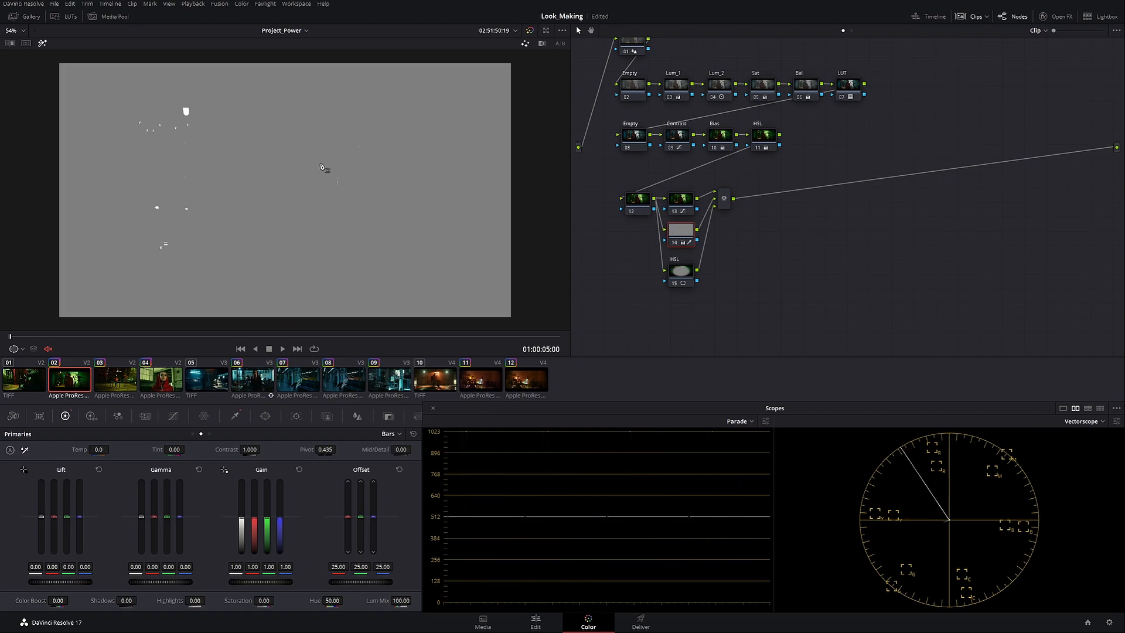
pyautogui.click(686, 268)
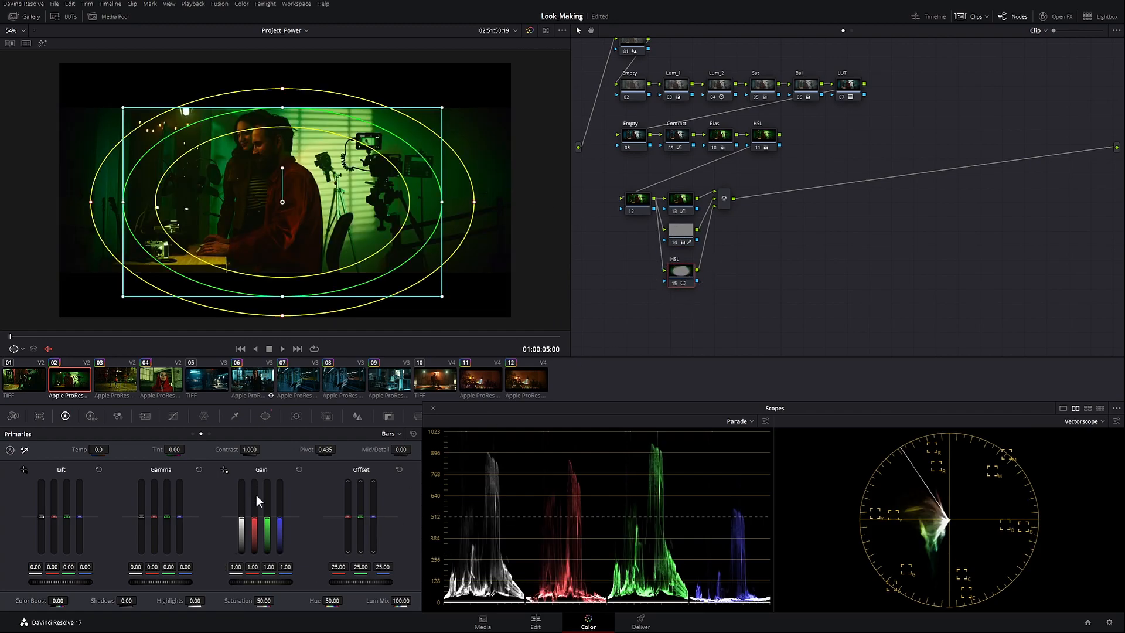
# Step: Hide the window outline in the viewer and lower node 15's red Gain to 0.01
pyautogui.click(22, 350)
pyautogui.click(34, 370)
pyautogui.moveTo(254, 518); pyautogui.dragTo(255, 535)
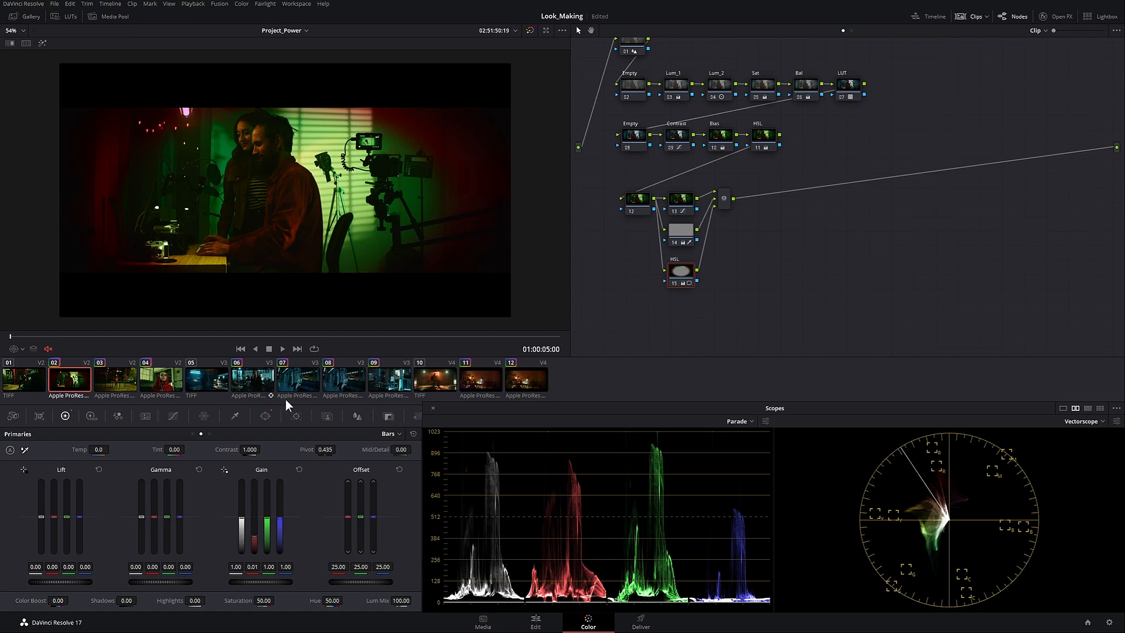
# Step: Increase the Soft 1 value of node 15's circle window to 9.85
pyautogui.click(267, 416)
pyautogui.moveTo(334, 524); pyautogui.dragTo(356, 525)
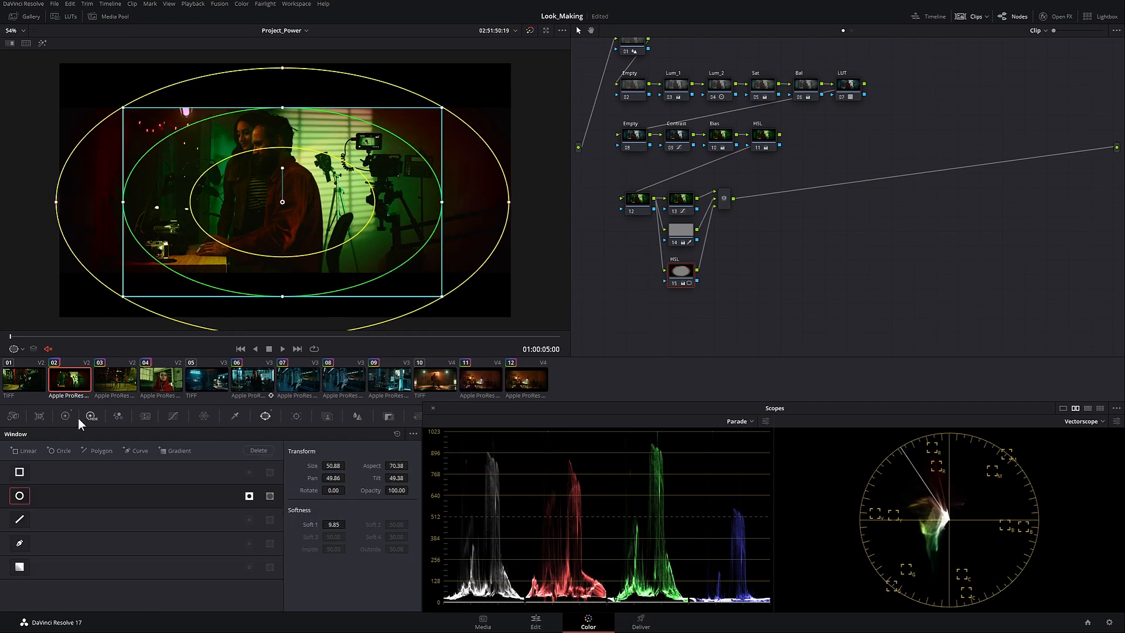
# Step: Set node 15's Key Output Gain to 0.4 and compare the picture with the node off and on
pyautogui.click(14, 416)
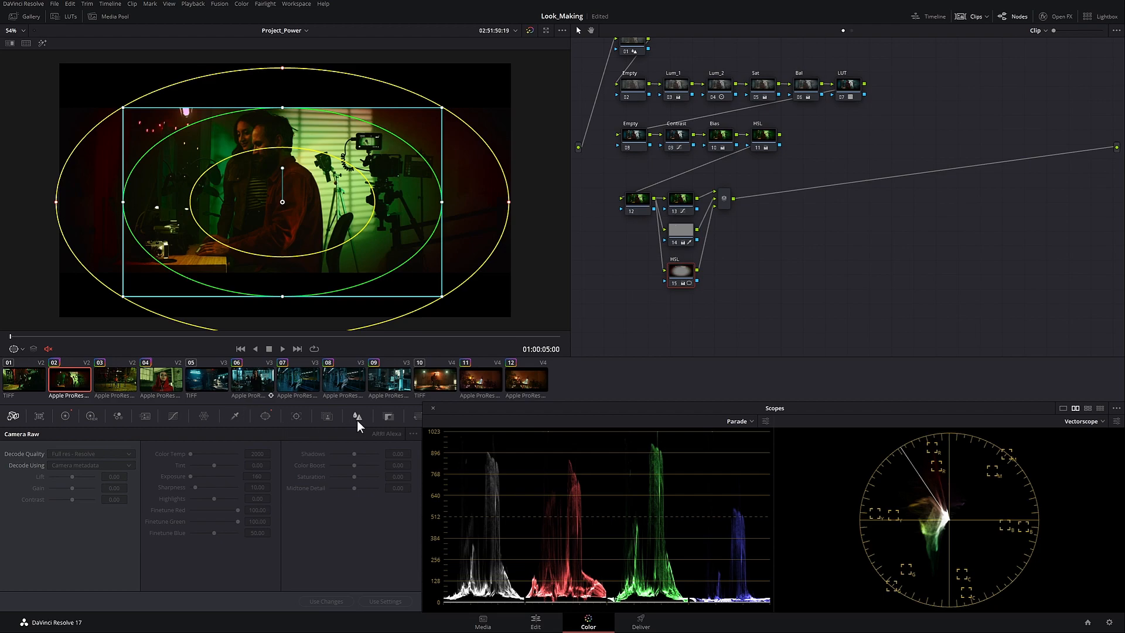
pyautogui.click(389, 419)
pyautogui.moveTo(323, 523); pyautogui.dragTo(336, 523)
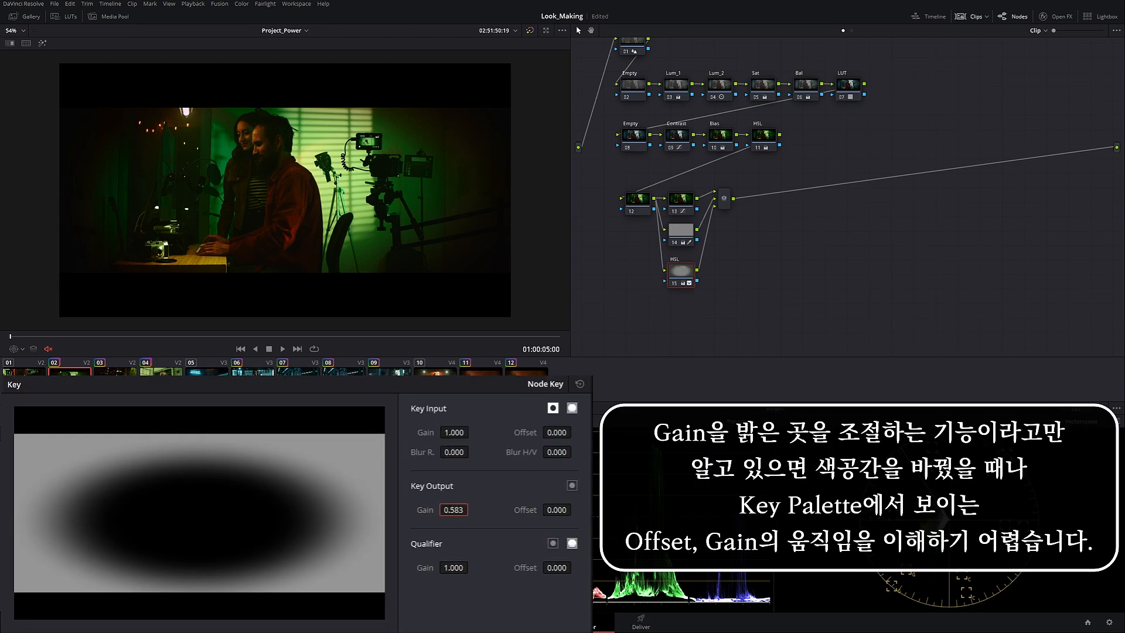
pyautogui.write('0.4')
pyautogui.press('Return')
pyautogui.hotkey('ctrl', 'd')
pyautogui.hotkey('ctrl', 'd')
pyautogui.hotkey('ctrl', 'd')
pyautogui.hotkey('ctrl', 'd')
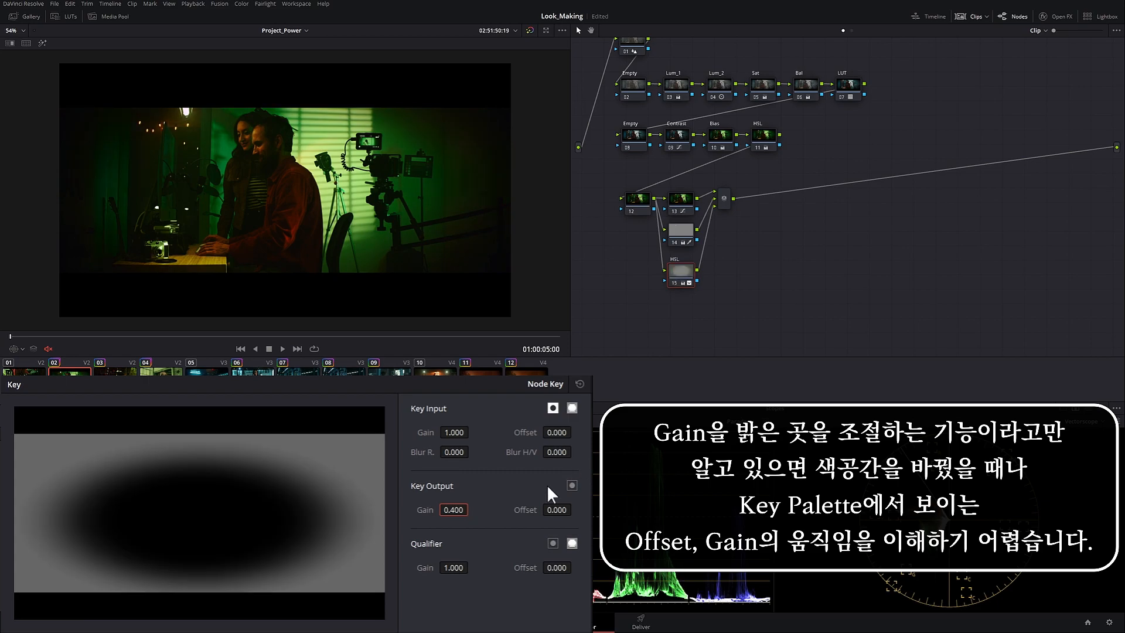
# Step: Set node 15's Key Output Gain to 0.5 and toggle the node to judge the effect
pyautogui.write('0.5')
pyautogui.press('Return')
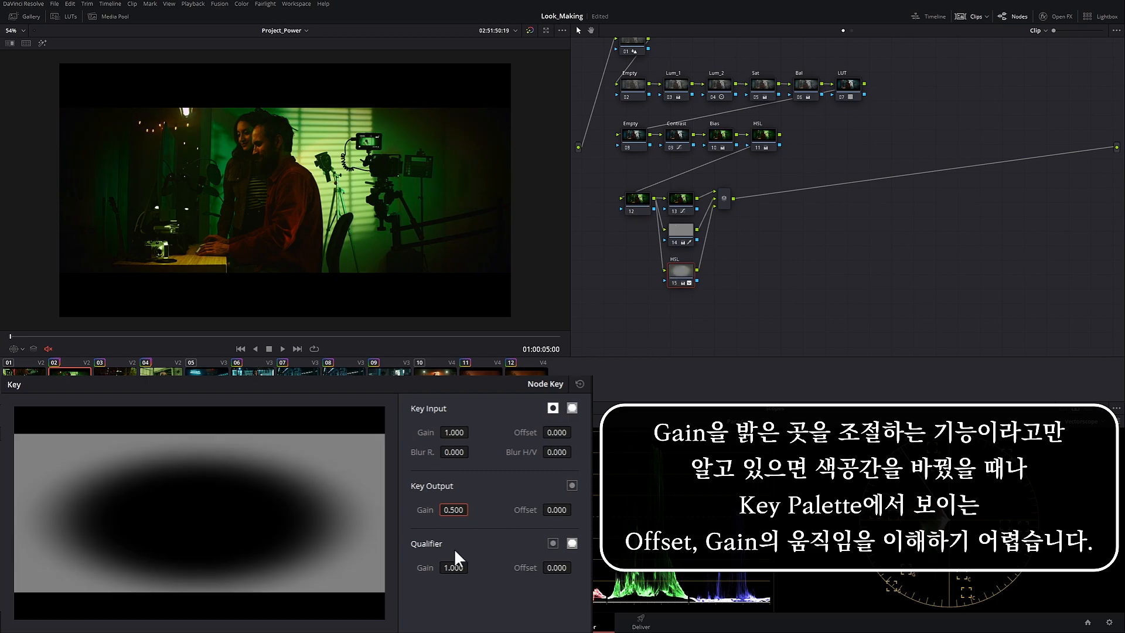
pyautogui.hotkey('ctrl', 'd')
pyautogui.hotkey('ctrl', 'd')
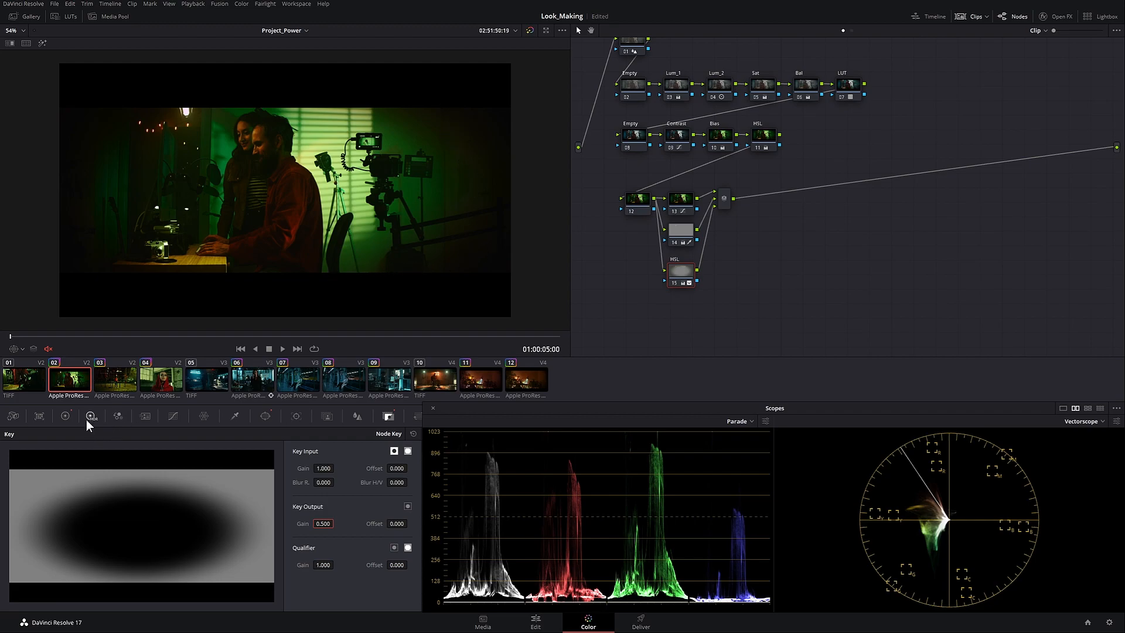
# Step: Review node 15's primary bars and set its Key Output Gain to 0.7
pyautogui.click(65, 417)
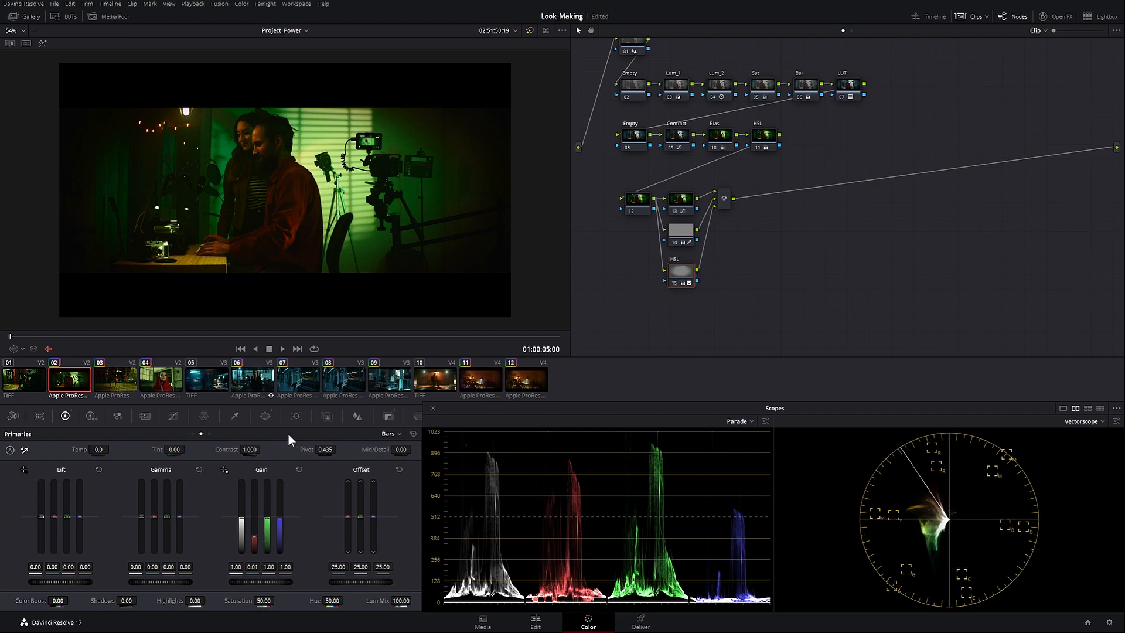
pyautogui.click(388, 416)
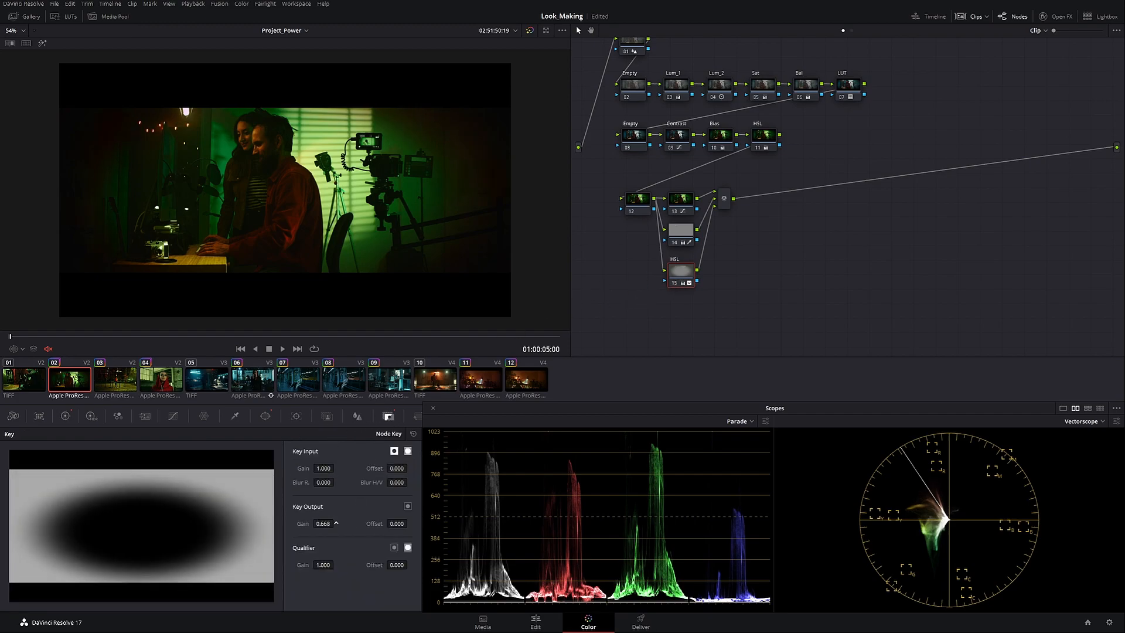
pyautogui.moveTo(326, 524); pyautogui.dragTo(396, 529)
pyautogui.write('0.7')
pyautogui.press('Return')
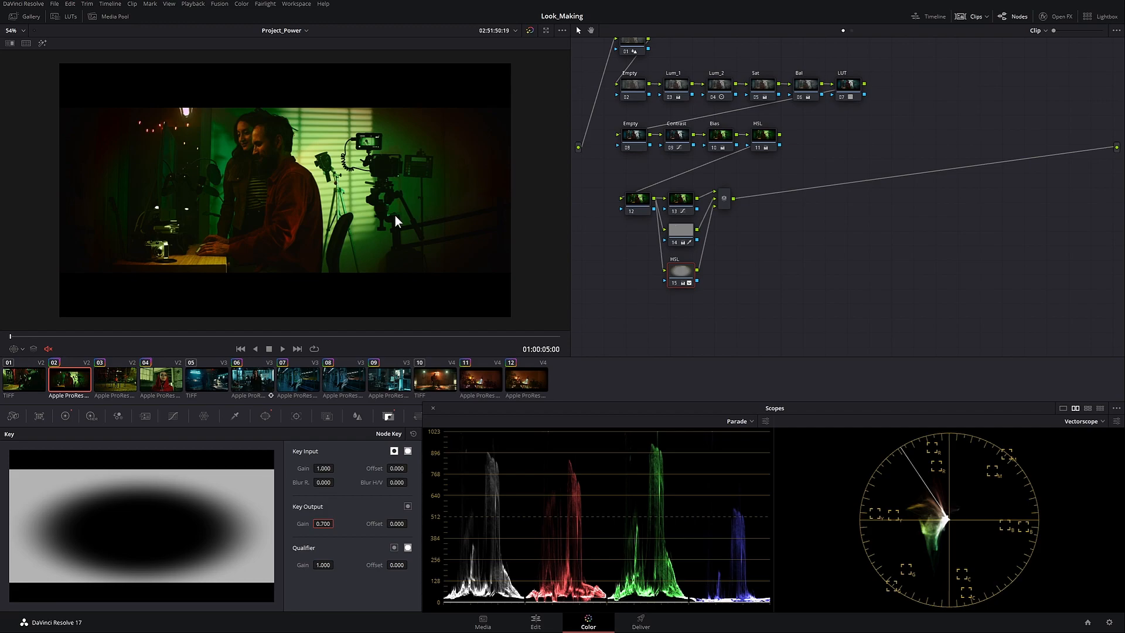
pyautogui.scroll(2, 387, 218)
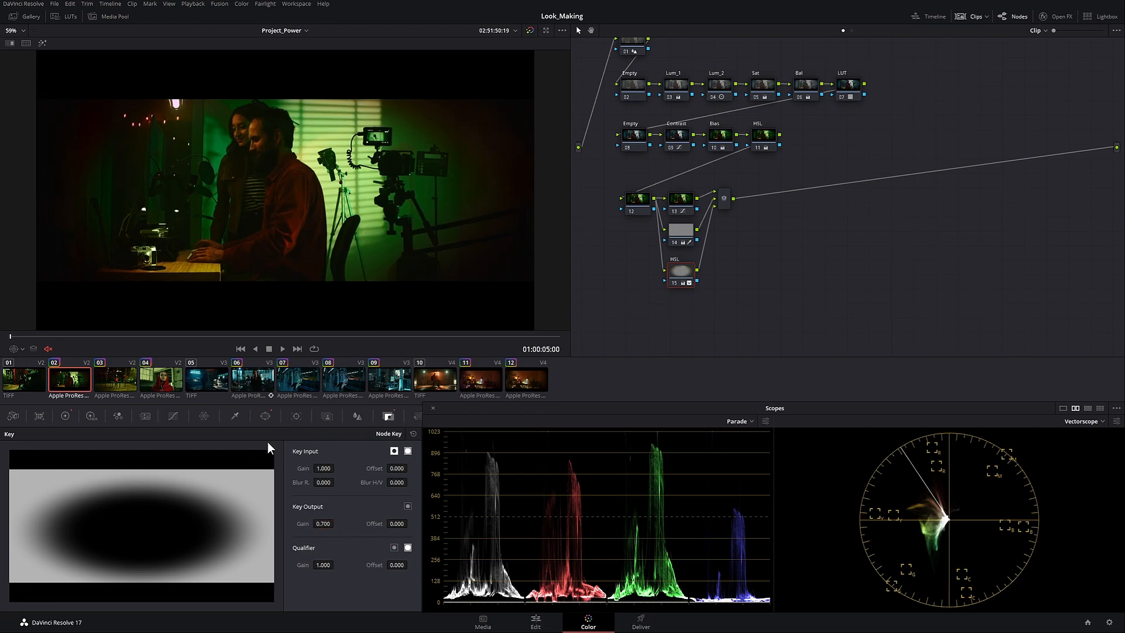
pyautogui.click(67, 417)
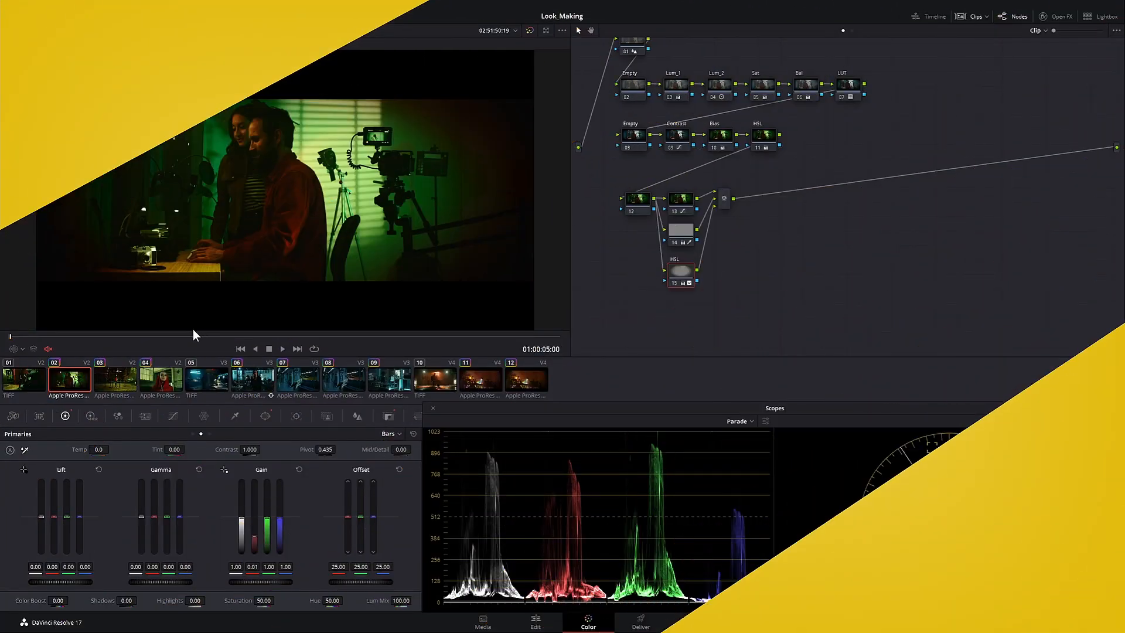
# Step: Switch to clip 04 and disable all of its grading nodes
pyautogui.click(159, 380)
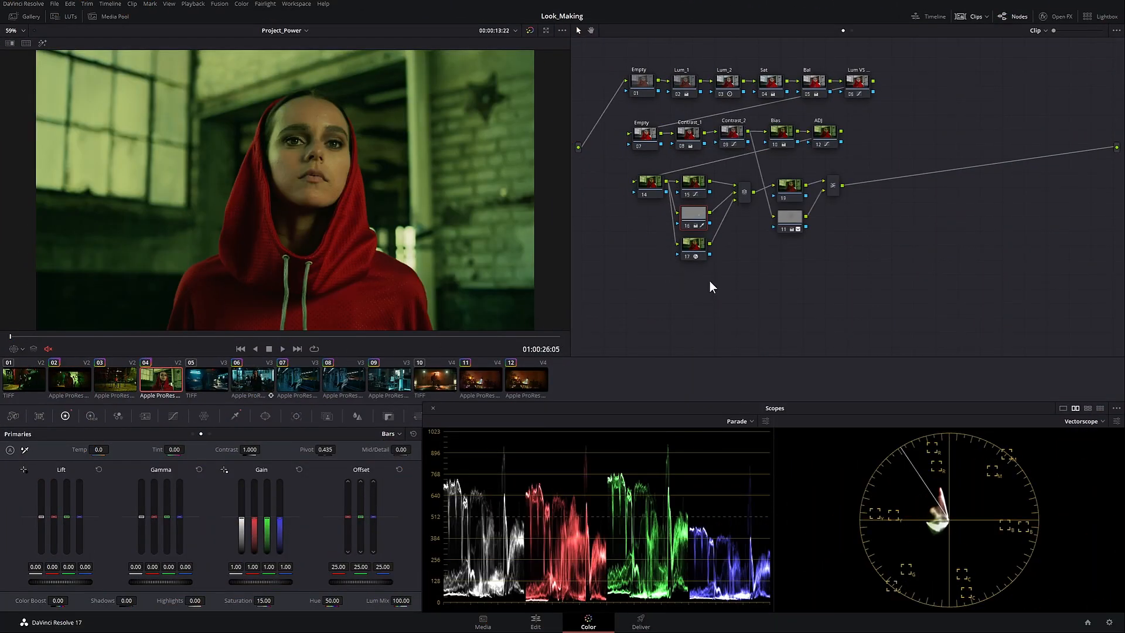
pyautogui.hotkey('shift', 'd')
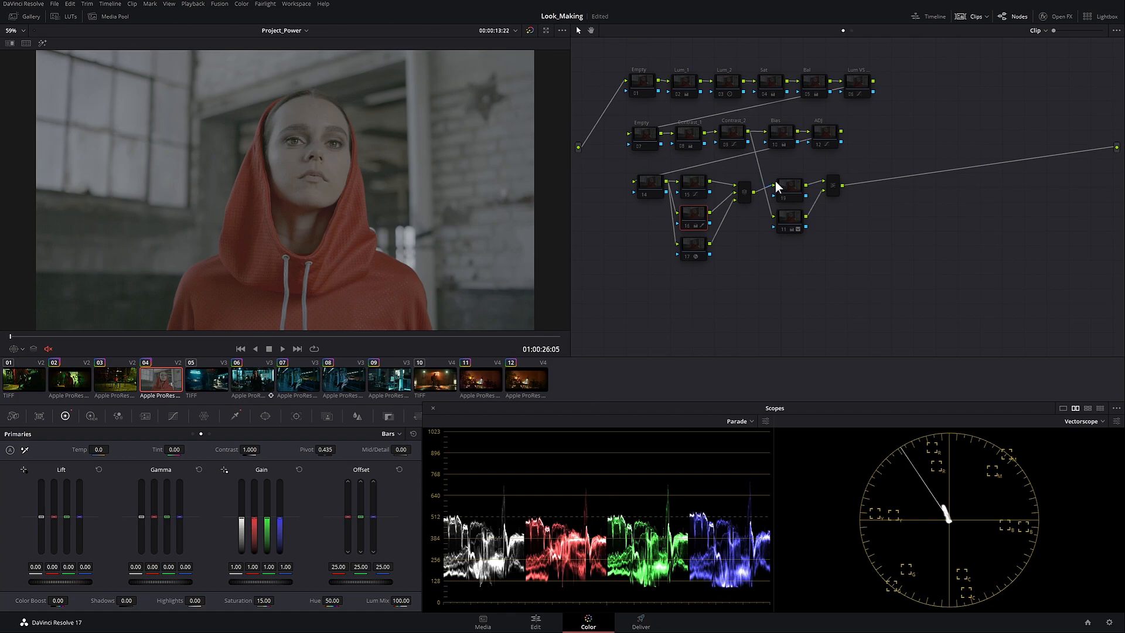
pyautogui.moveTo(704, 217)
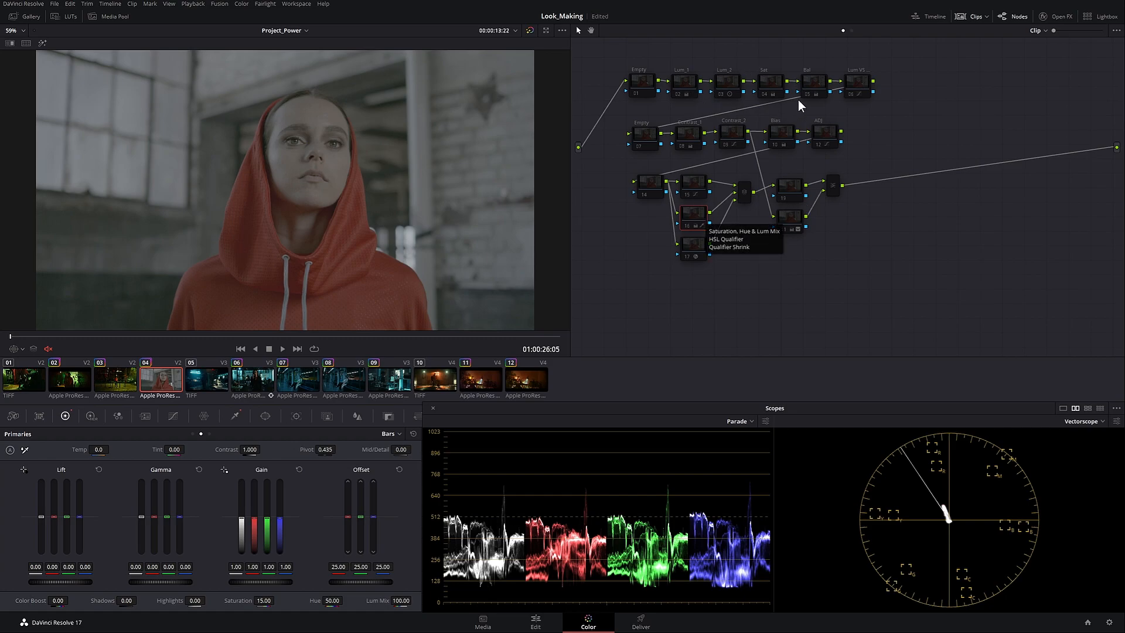
# Step: Turn on clip 04's Lum_1, Lum_2, Sat and Bal nodes one after another
pyautogui.click(685, 87)
pyautogui.click(730, 85)
pyautogui.hotkey('ctrl', 'd')
pyautogui.click(778, 83)
pyautogui.hotkey('ctrl', 'd')
pyautogui.click(815, 84)
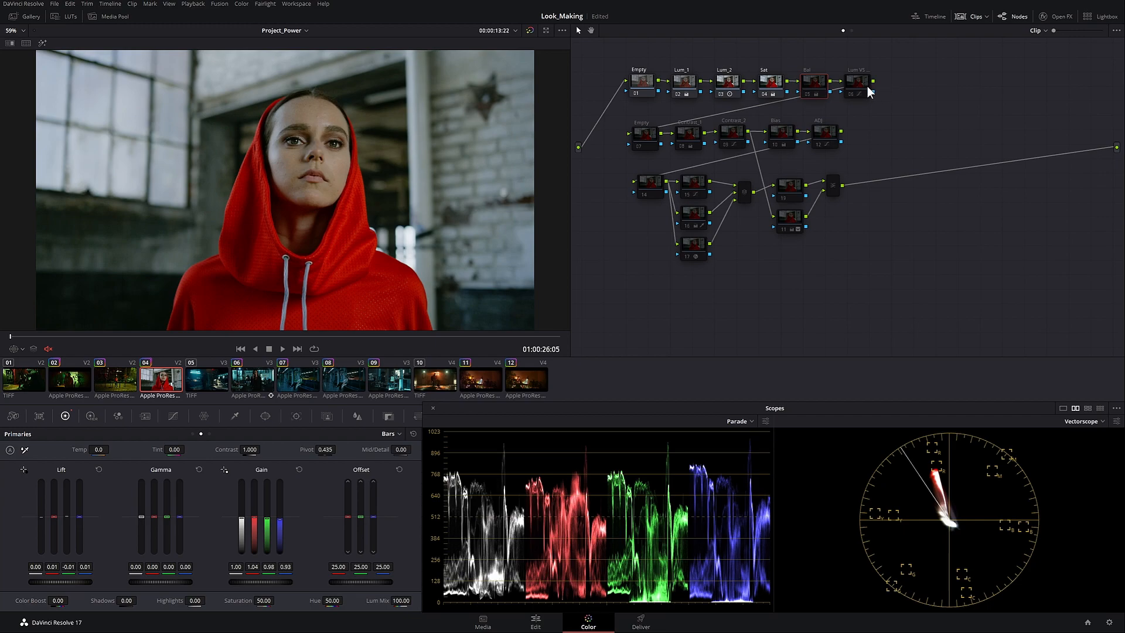
pyautogui.hotkey('ctrl', 'd')
# Step: Compare the picture with node 06 (Lum VS) on and off, and with the whole grade bypassed
pyautogui.click(867, 86)
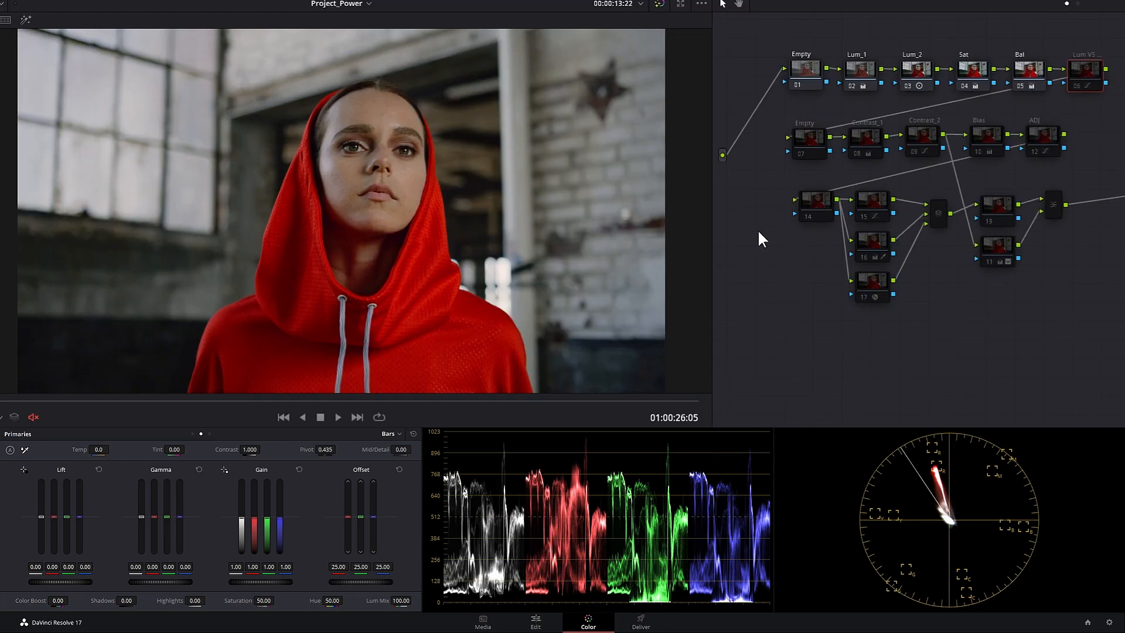
pyautogui.hotkey('ctrl', 'd')
pyautogui.hotkey('ctrl', 'd')
pyautogui.hotkey('ctrl', 'd')
pyautogui.hotkey('ctrl', 'd')
pyautogui.hotkey('ctrl', 'd')
pyautogui.hotkey('ctrl', 'd')
pyautogui.hotkey('shift', 'd')
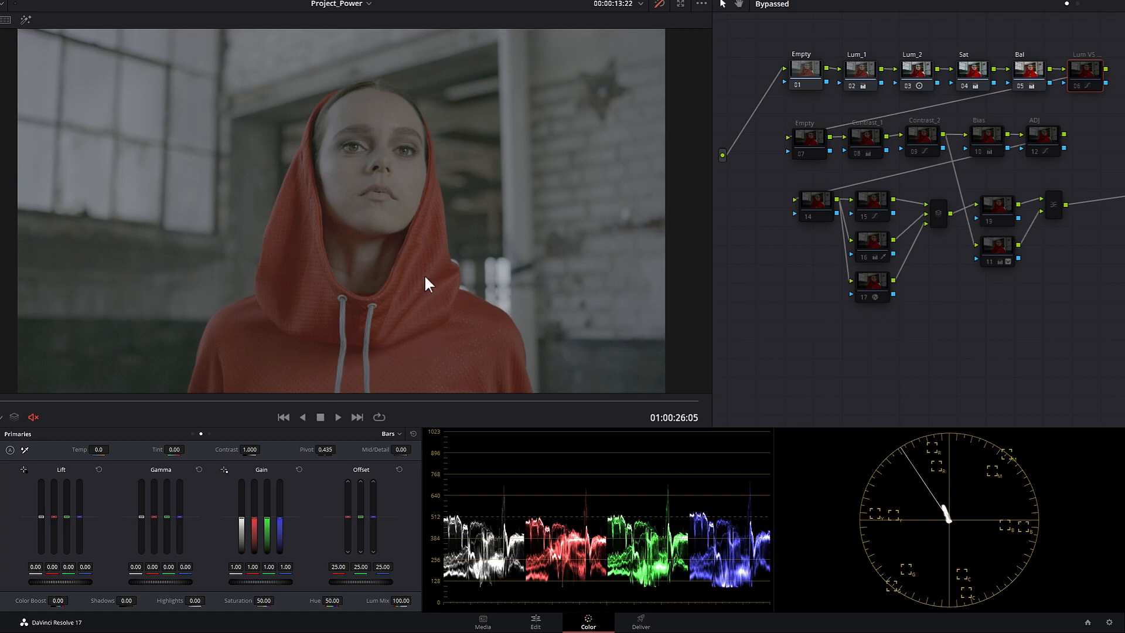
pyautogui.hotkey('shift', 'd')
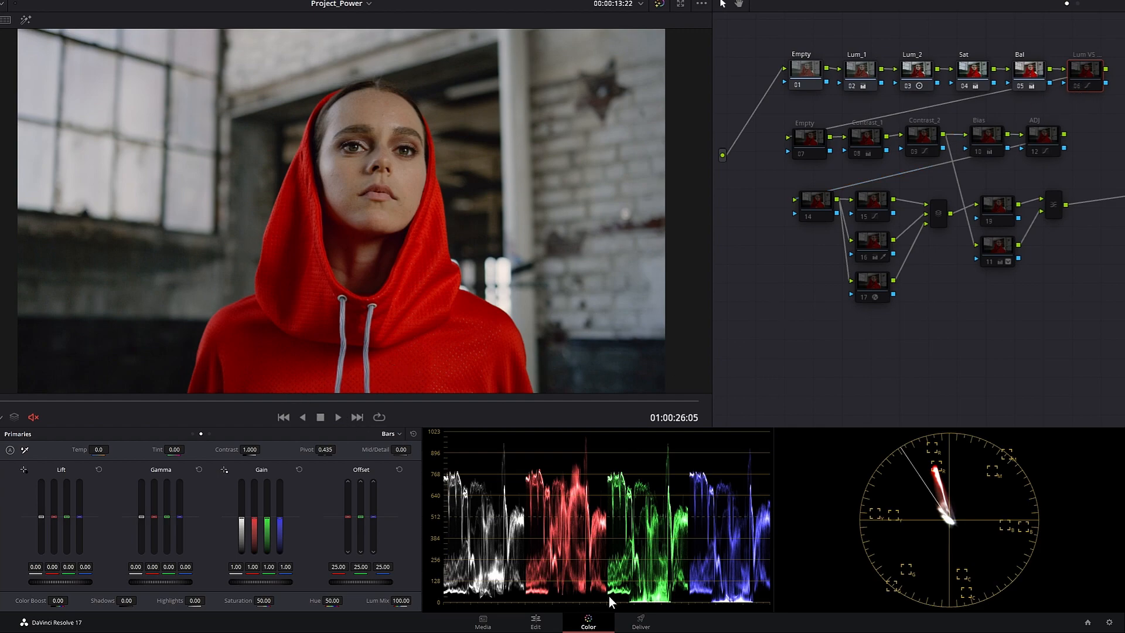
# Step: Turn on node 06 (Lum VS) and check its effect by toggling it
pyautogui.hotkey('ctrl', 'd')
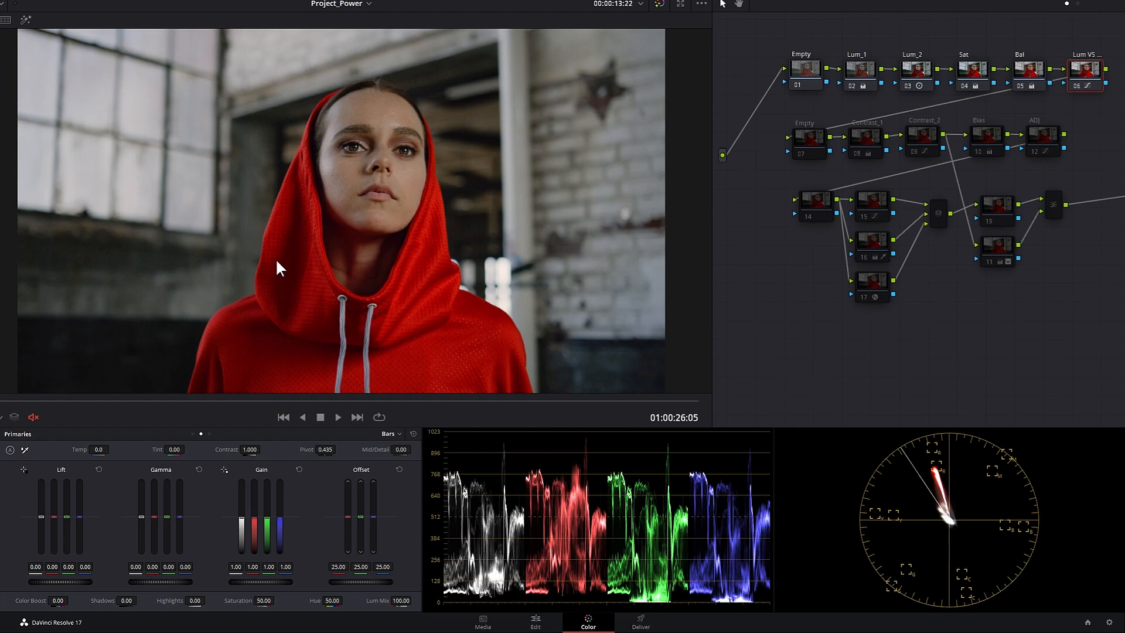
pyautogui.hotkey('ctrl', 'd')
pyautogui.hotkey('ctrl', 'd')
pyautogui.hotkey('ctrl', 'd')
pyautogui.hotkey('ctrl', 'd')
# Step: Turn on the Contrast_1 node and compare the picture with and without it
pyautogui.click(864, 147)
pyautogui.hotkey('ctrl', 'd')
pyautogui.hotkey('ctrl', 'd')
pyautogui.hotkey('ctrl', 'd')
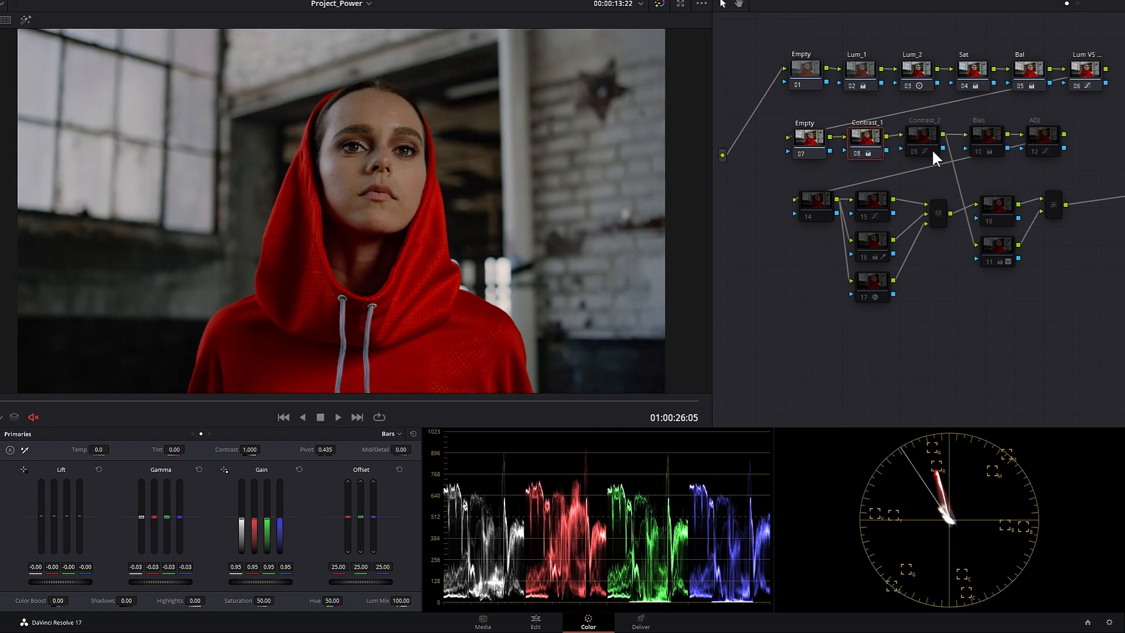
# Step: Turn on the Contrast_2 node, comparing the picture with it off and on
pyautogui.click(932, 149)
pyautogui.hotkey('ctrl', 'd')
pyautogui.hotkey('ctrl', 'd')
pyautogui.hotkey('ctrl', 'd')
pyautogui.hotkey('ctrl', 'd')
pyautogui.hotkey('ctrl', 'd')
pyautogui.hotkey('ctrl', 'd')
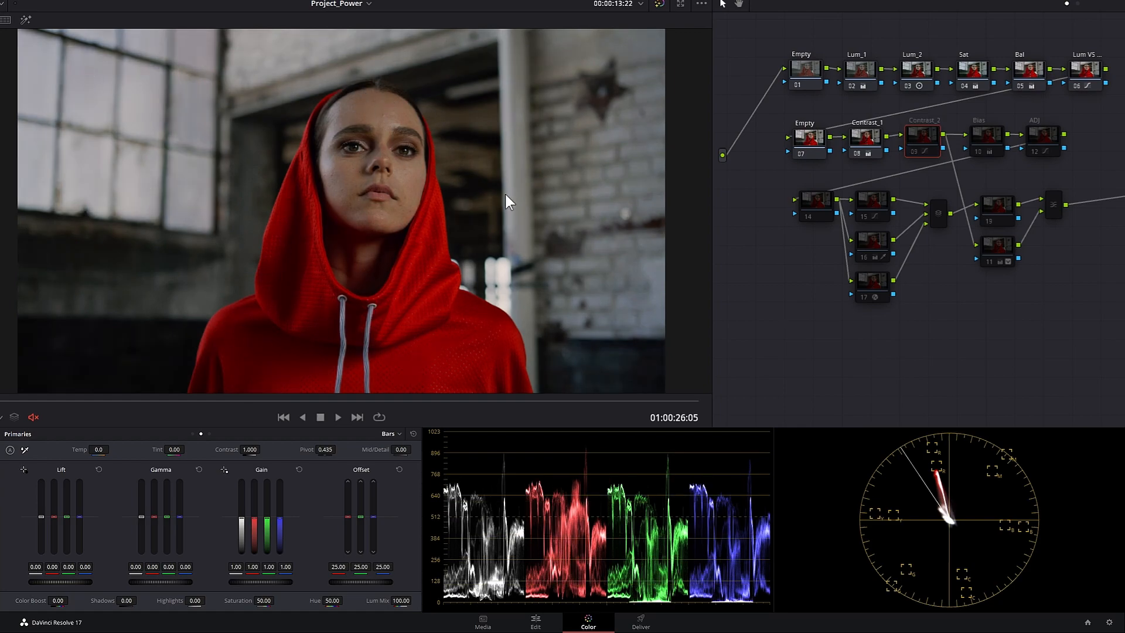
pyautogui.hotkey('ctrl', 'd')
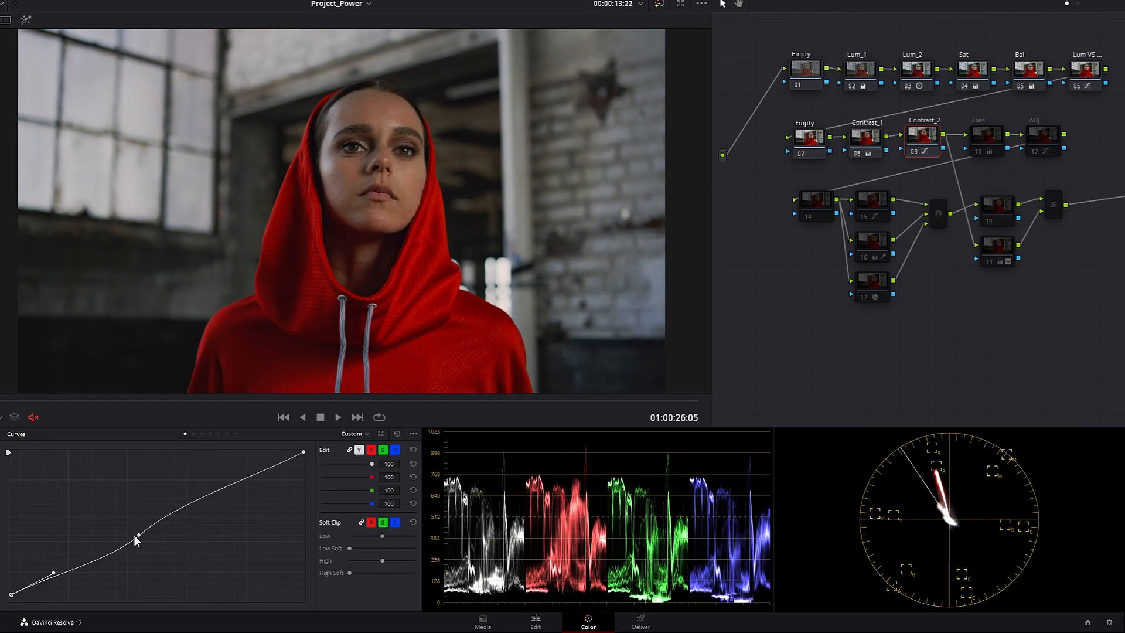
# Step: Examine the middle point of Contrast_2's custom curve and toggle the node to see its effect
pyautogui.click(138, 535)
pyautogui.hotkey('ctrl', 'd')
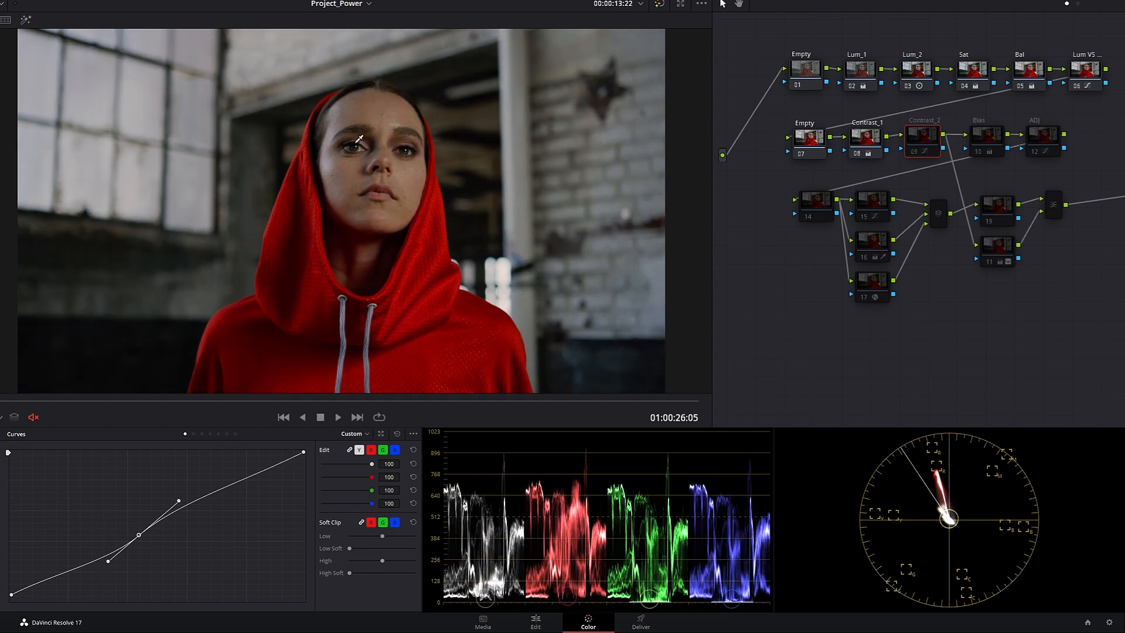
pyautogui.hotkey('ctrl', 'd')
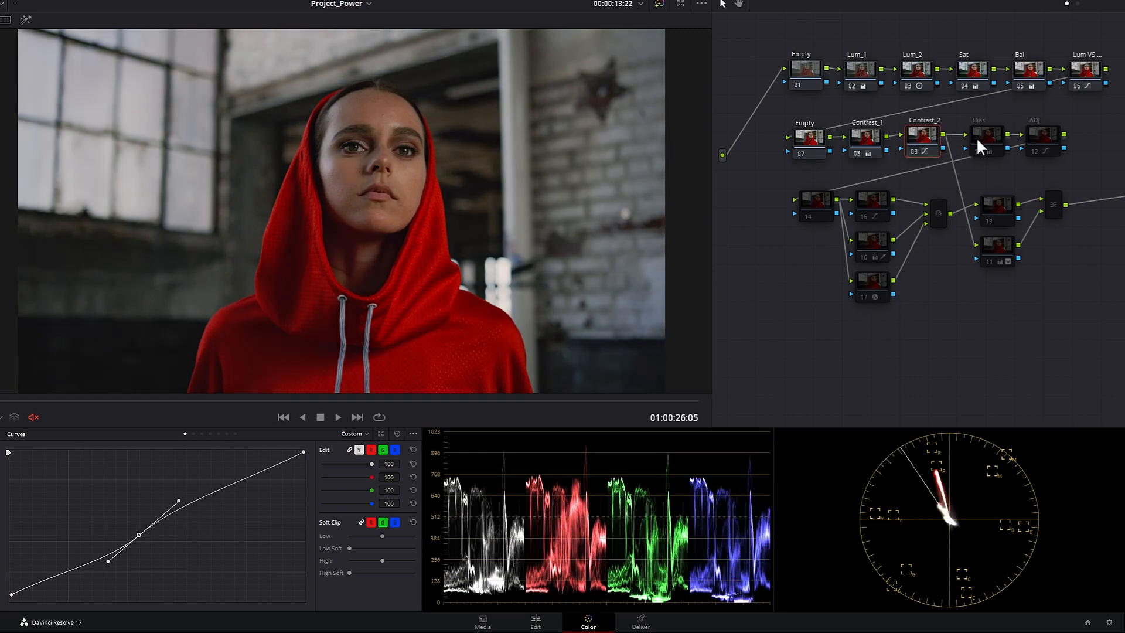
# Step: Turn on the Bias node and review its primary color adjustments
pyautogui.click(996, 151)
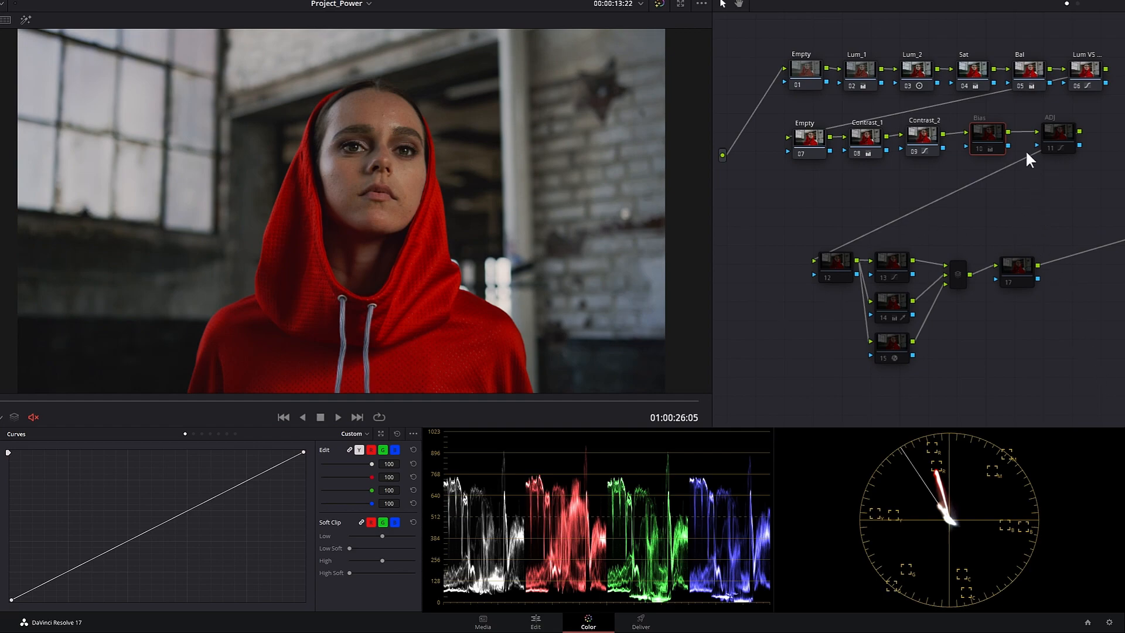
pyautogui.hotkey('ctrl', 'd')
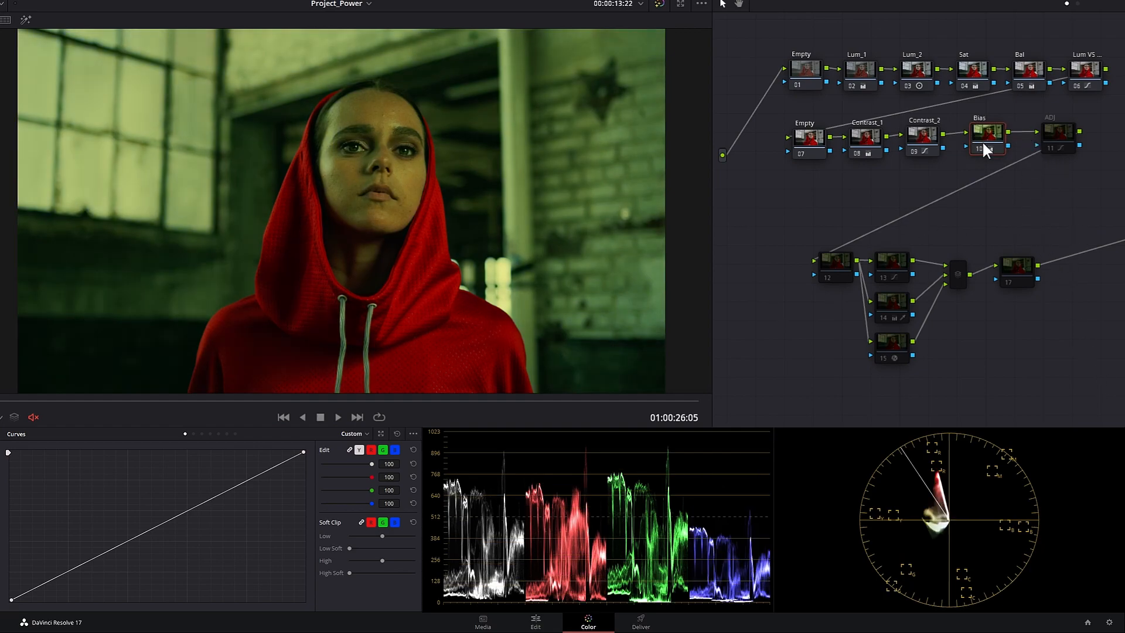
pyautogui.click(117, 441)
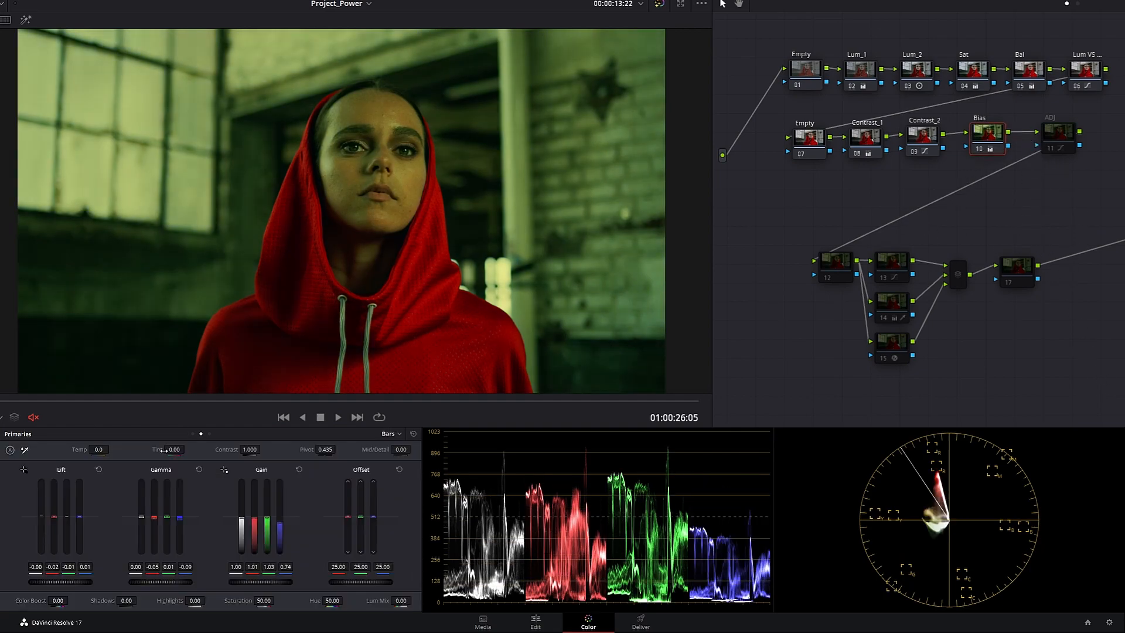
pyautogui.click(193, 434)
# Step: Turn on the ADJ node and toggle it to compare the picture
pyautogui.click(1055, 143)
pyautogui.hotkey('ctrl', 'd')
pyautogui.hotkey('ctrl', 'd')
pyautogui.hotkey('ctrl', 'd')
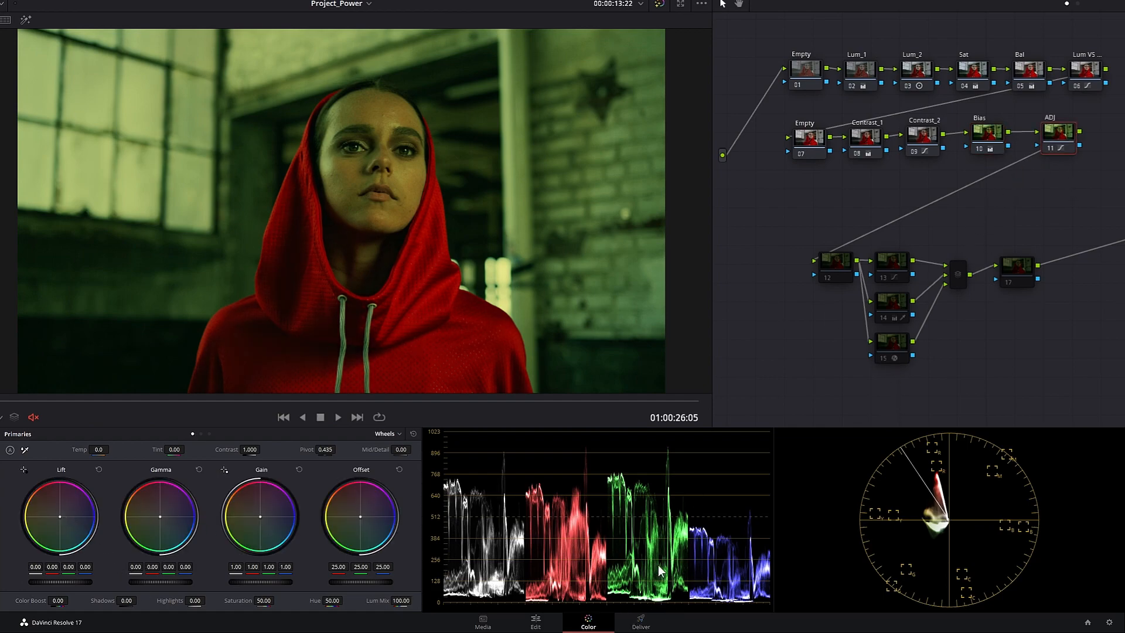
# Step: Move the group of nodes 12 to 17 together to sit closer beneath the second node row
pyautogui.moveTo(767, 193); pyautogui.dragTo(1122, 425)
pyautogui.moveTo(904, 271); pyautogui.dragTo(872, 236)
pyautogui.click(884, 274)
# Step: Turn on nodes 12 and 13 and compare the picture with node 13 off and on
pyautogui.click(810, 227)
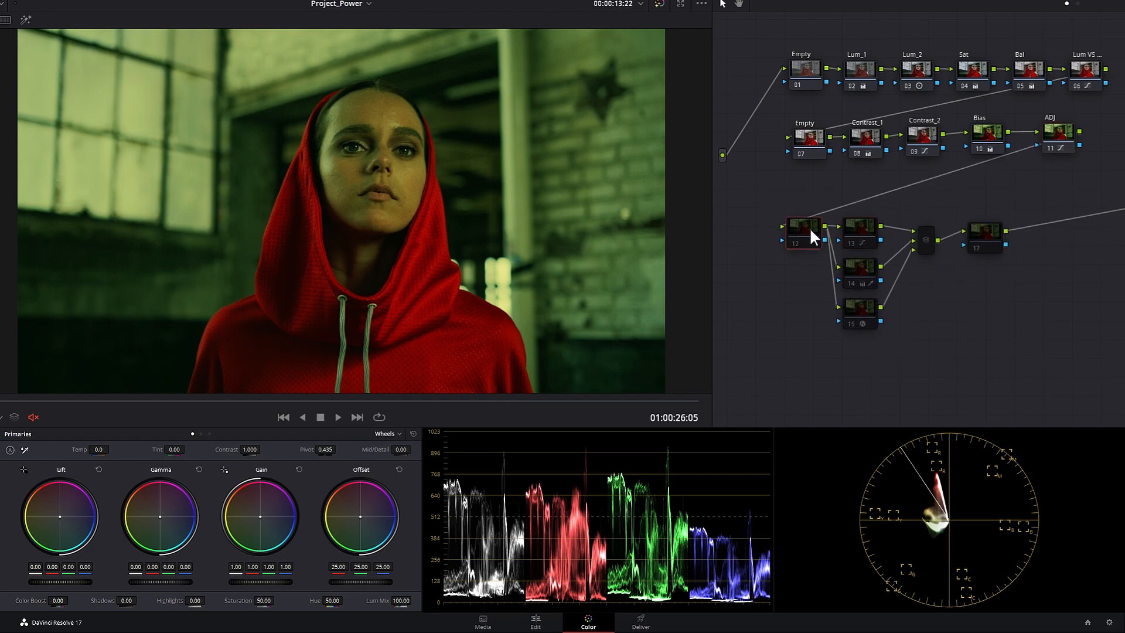
pyautogui.click(865, 235)
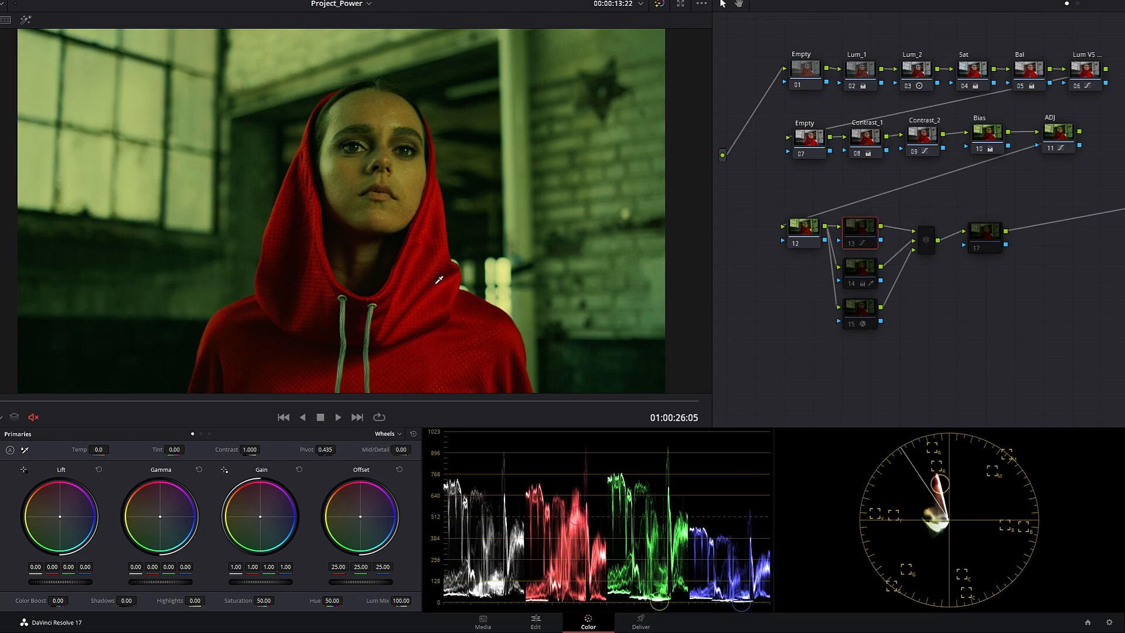
pyautogui.hotkey('ctrl', 'd')
pyautogui.hotkey('ctrl', 'd')
pyautogui.hotkey('ctrl', 'd')
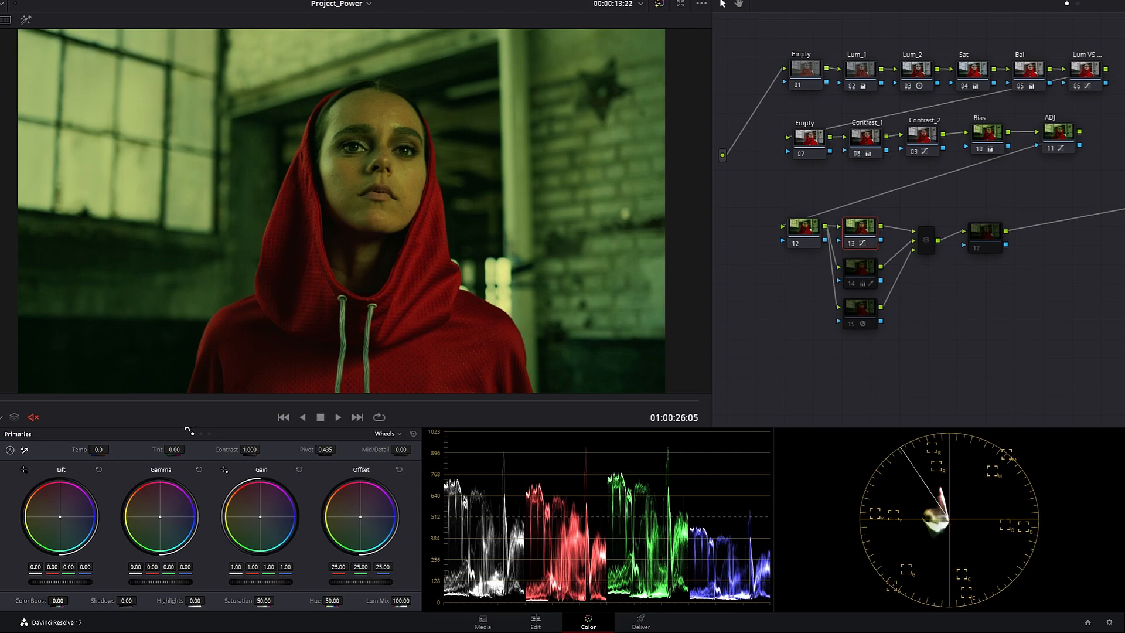
# Step: Examine node 13's Hue Vs Sat curve and toggle the node to see how it affects the red hoodie
pyautogui.click(194, 433)
pyautogui.click(201, 434)
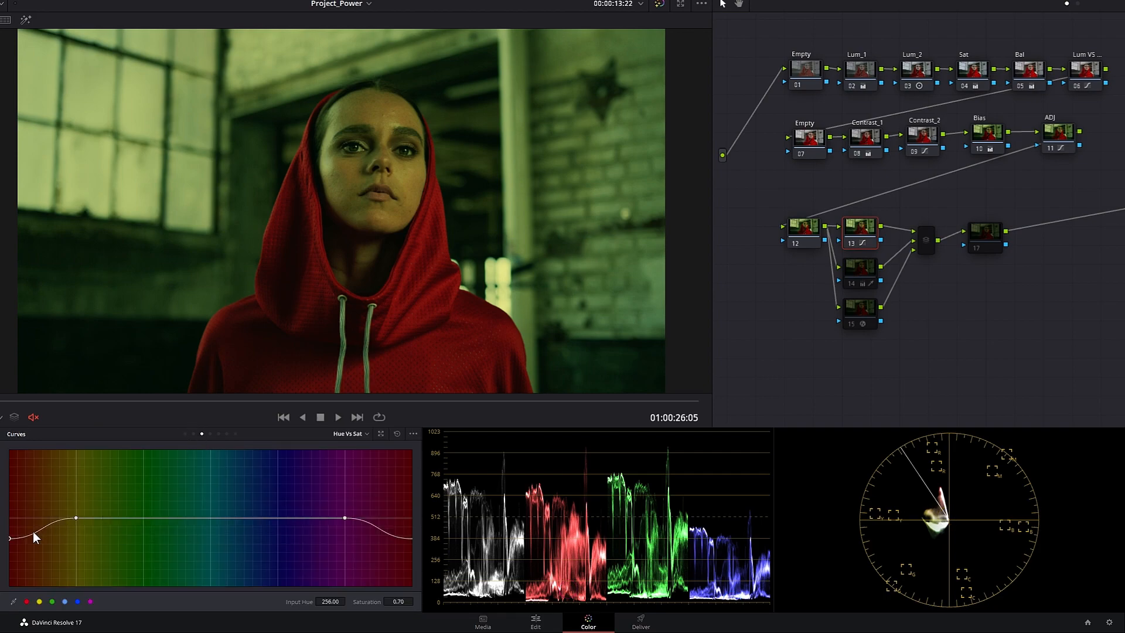
pyautogui.hotkey('ctrl', 'd')
pyautogui.hotkey('ctrl', 'd')
pyautogui.hotkey('ctrl', 'd')
pyautogui.hotkey('ctrl', 'd')
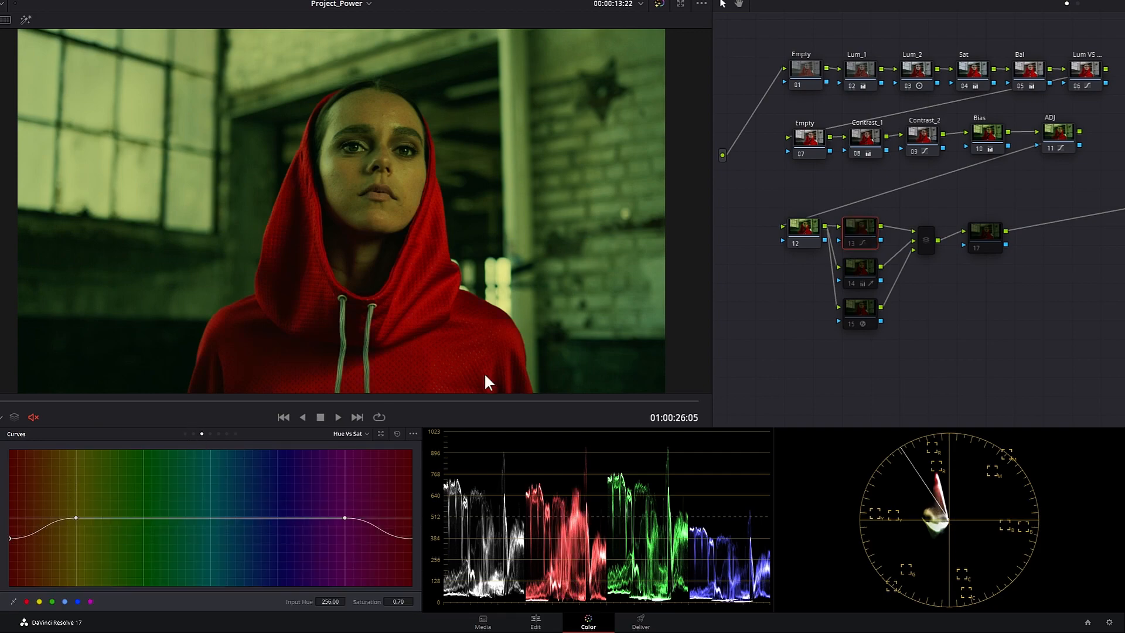
pyautogui.moveTo(853, 277)
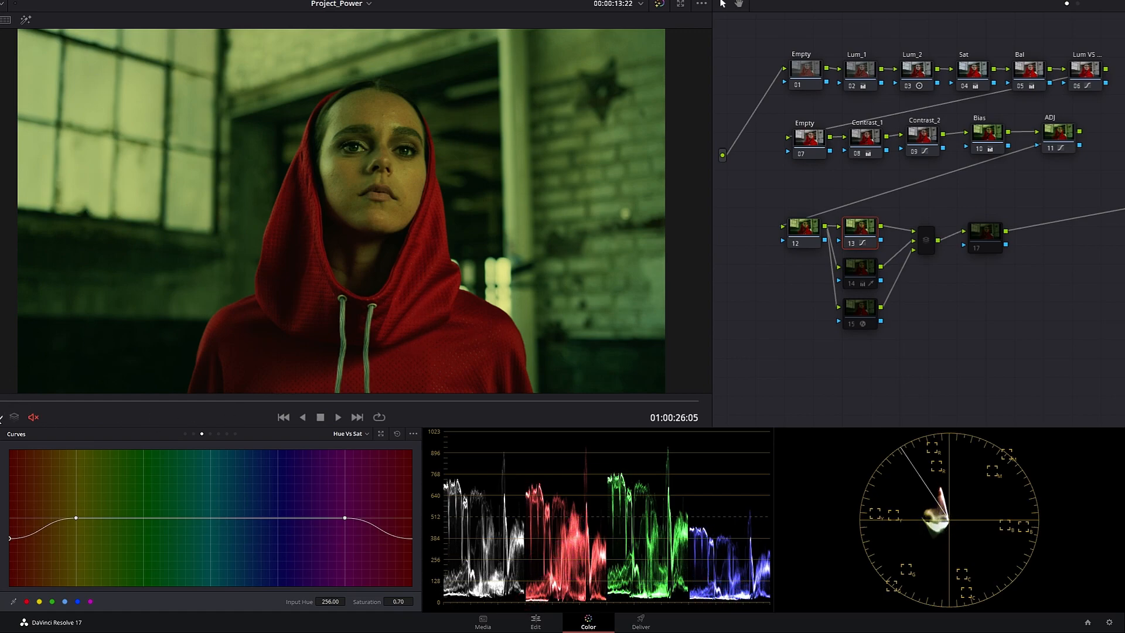
# Step: Scrub through clip 04 from start to end to check the grade with node 13 on
pyautogui.moveTo(8, 401); pyautogui.dragTo(669, 401)
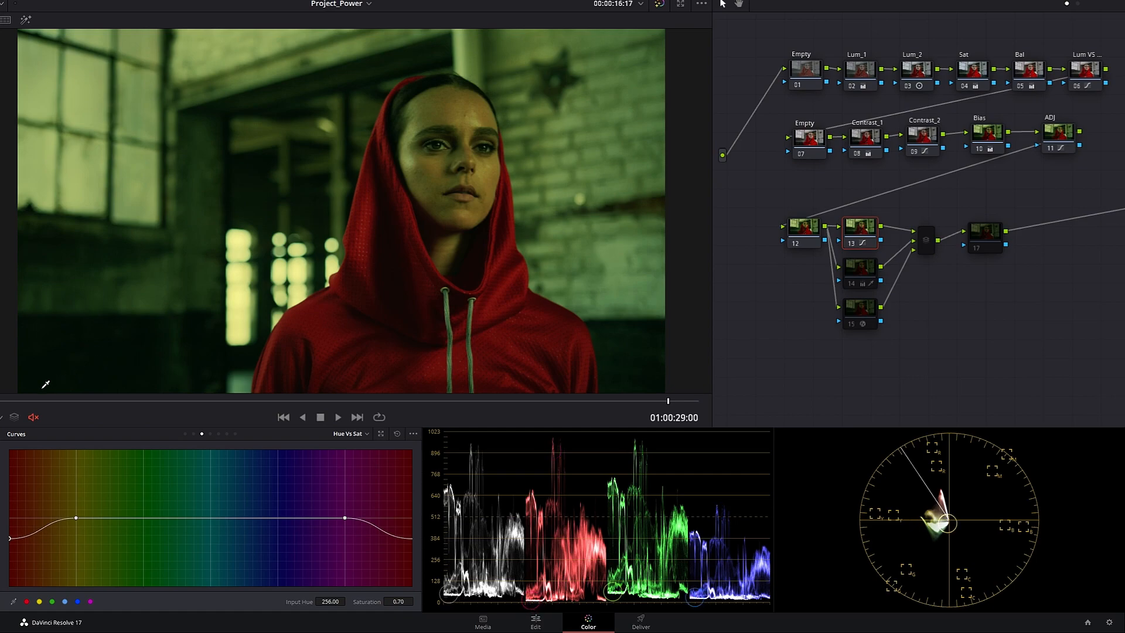
pyautogui.click(8, 403)
pyautogui.moveTo(7, 405); pyautogui.dragTo(741, 414)
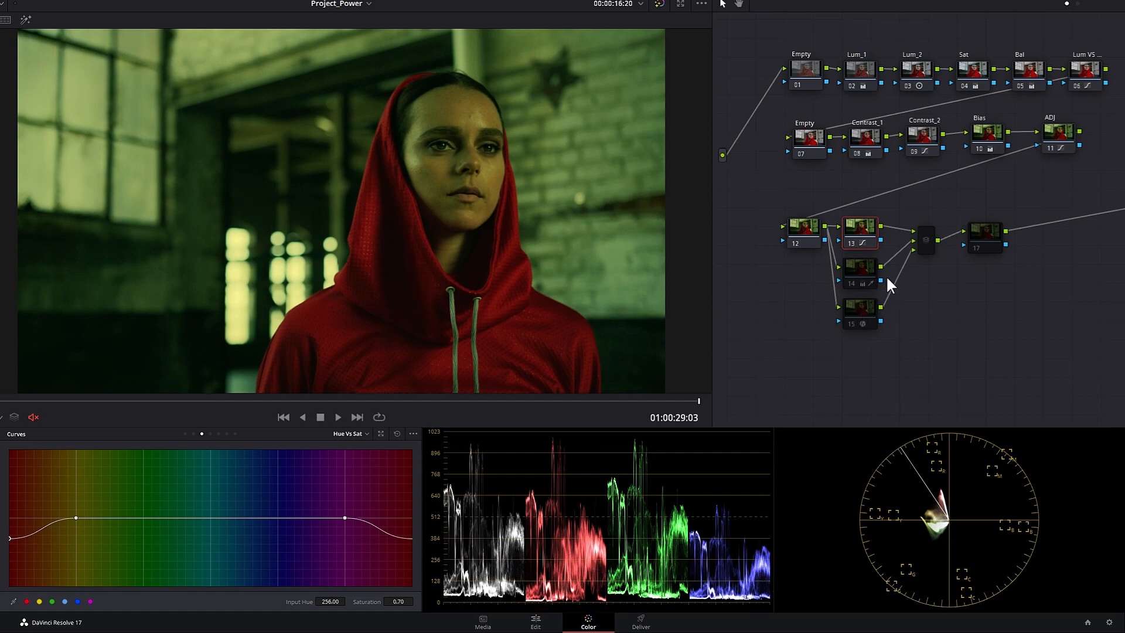
# Step: Turn on node 14 and examine its luminance qualifier with the selection highlighted, along with its primary wheel settings
pyautogui.click(860, 265)
pyautogui.click(241, 426)
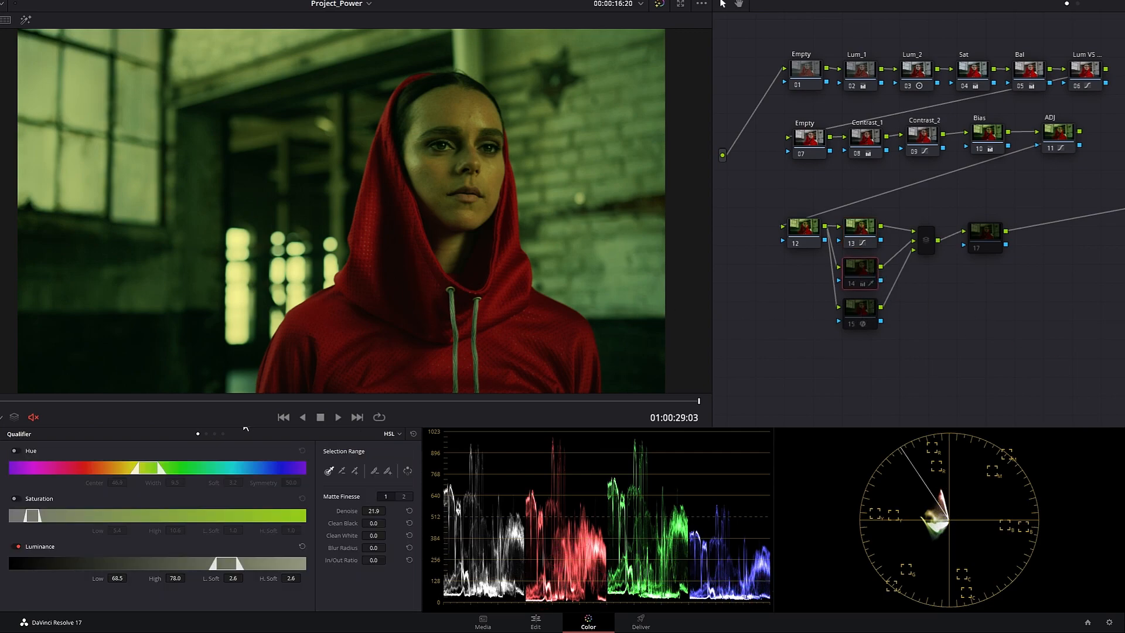
pyautogui.hotkey('shift', 'h')
pyautogui.hotkey('shift', 'h')
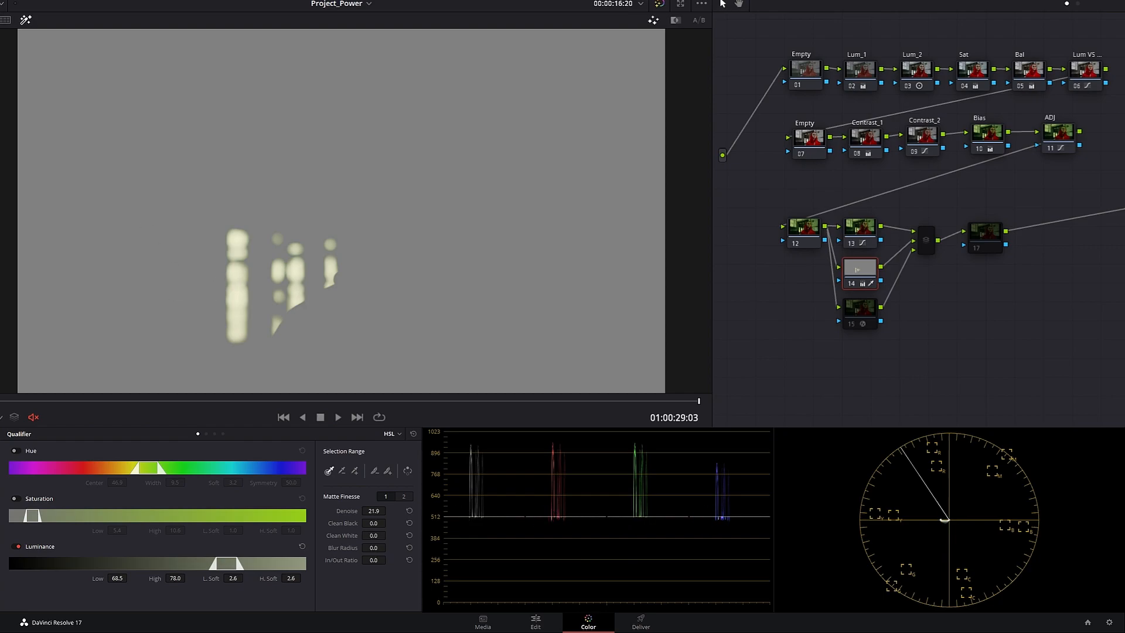
pyautogui.click(68, 427)
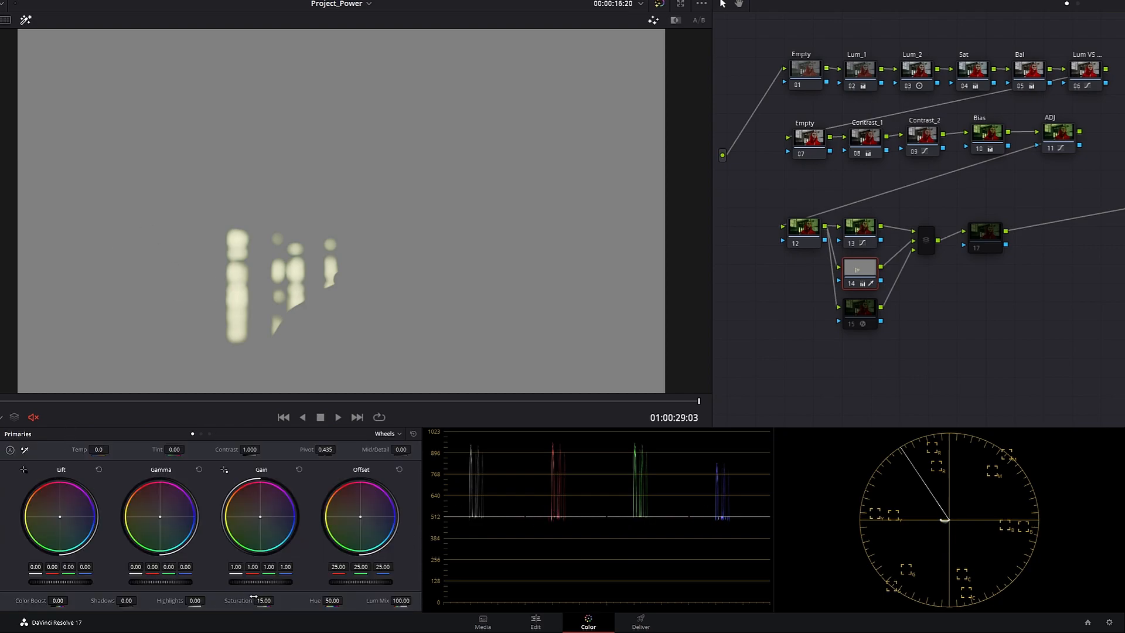
pyautogui.hotkey('shift', 'h')
# Step: Try a saturation of 0 on node 14 and restore it to 15
pyautogui.moveTo(254, 597); pyautogui.dragTo(243, 596)
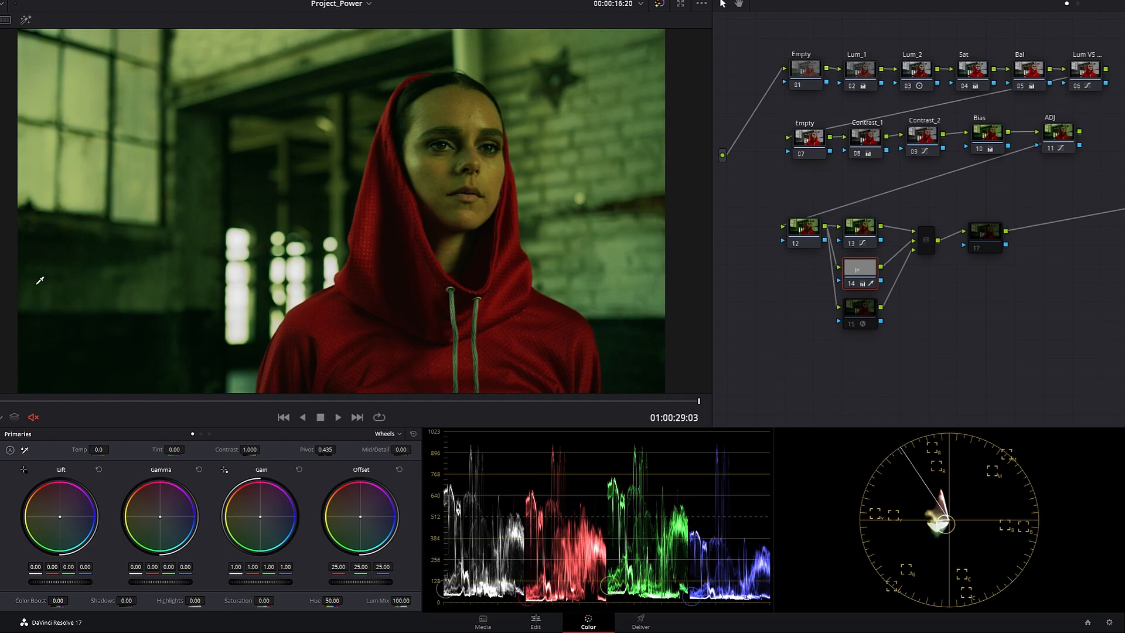
pyautogui.click(264, 598)
pyautogui.write('15')
pyautogui.press('Return')
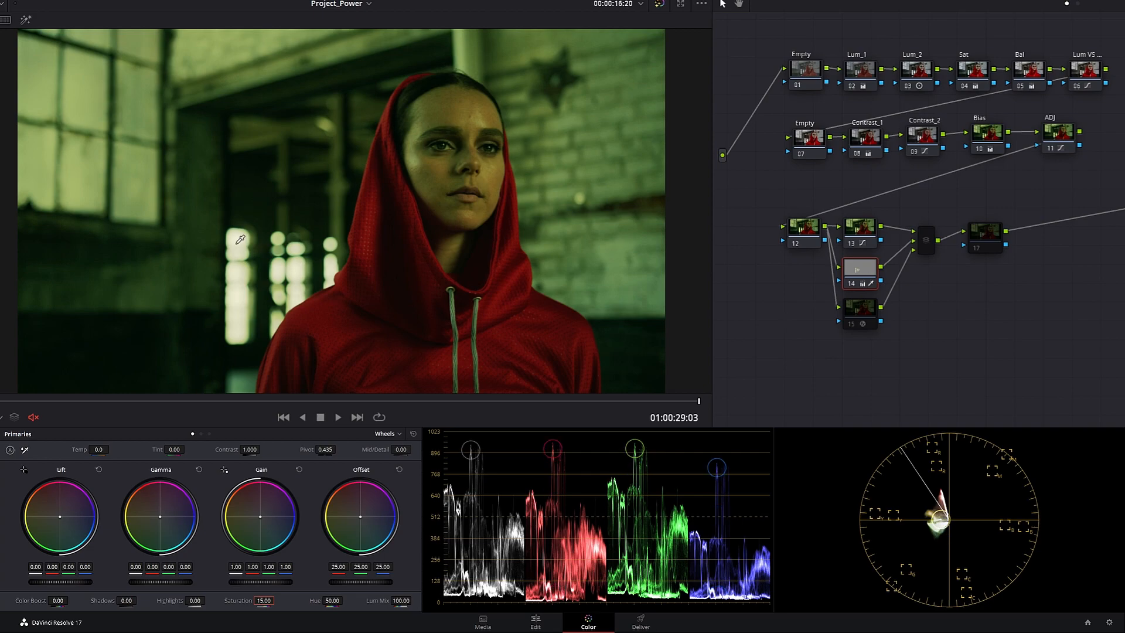
# Step: Compare the bright windows with node 14 off and on
pyautogui.click(852, 269)
pyautogui.hotkey('ctrl', 'd')
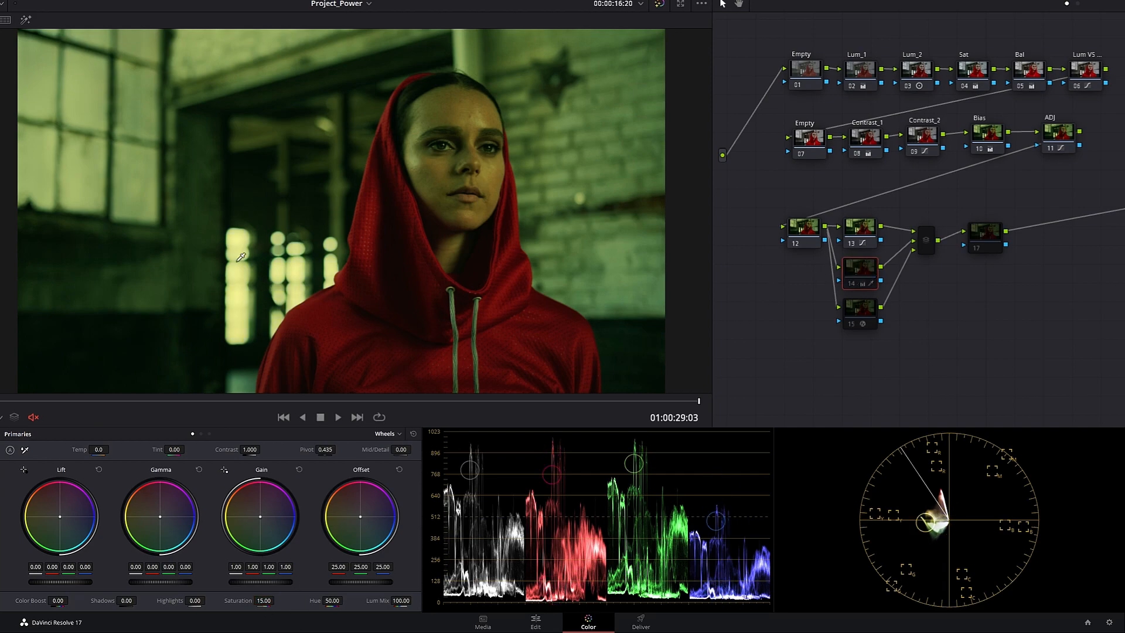
pyautogui.hotkey('ctrl', 'd')
pyautogui.hotkey('ctrl', 'd')
pyautogui.hotkey('ctrl', 'd')
pyautogui.hotkey('ctrl', 'd')
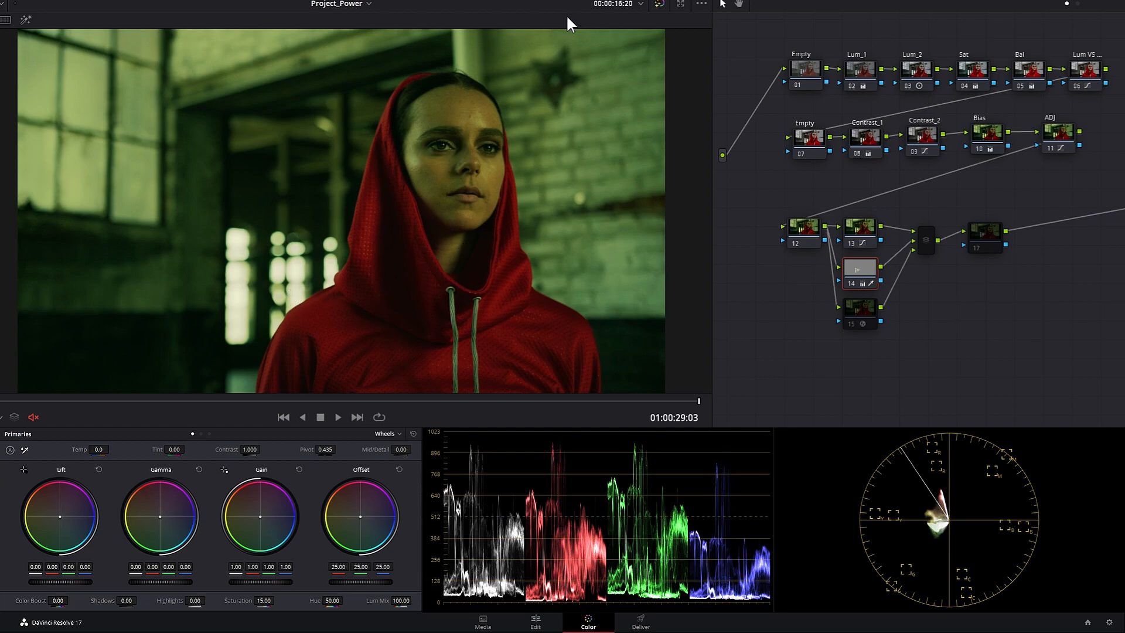
# Step: Turn on node 15, examine its Glow effect settings and compare the picture with the node off and on
pyautogui.click(864, 317)
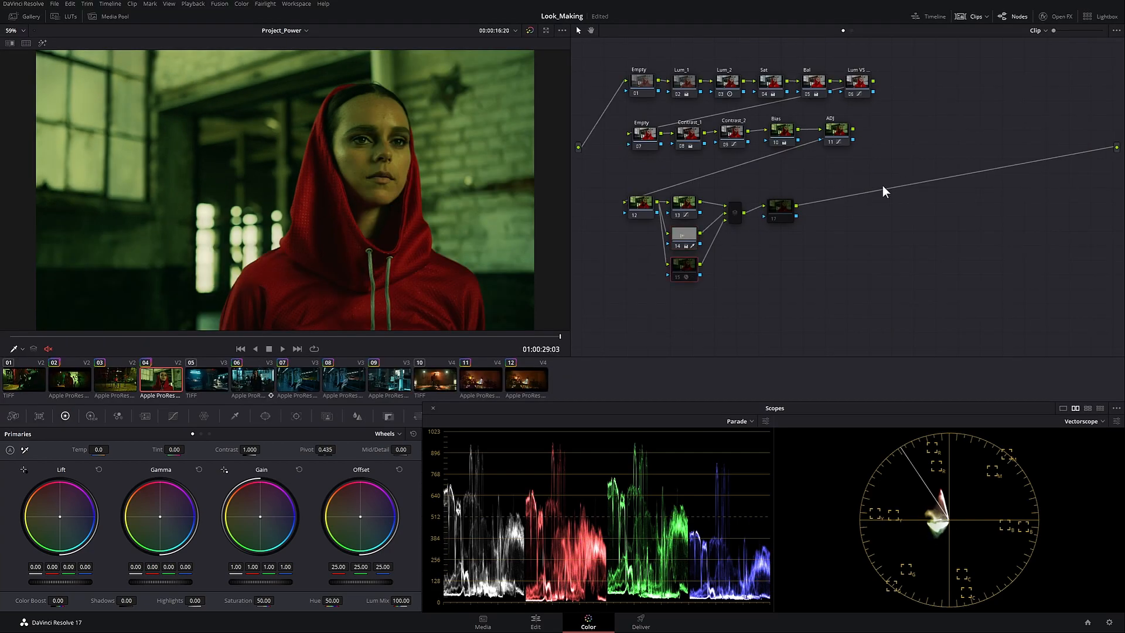
pyautogui.hotkey('ctrl', 'd')
pyautogui.hotkey('ctrl', 'd')
pyautogui.hotkey('ctrl', 'd')
pyautogui.click(1056, 16)
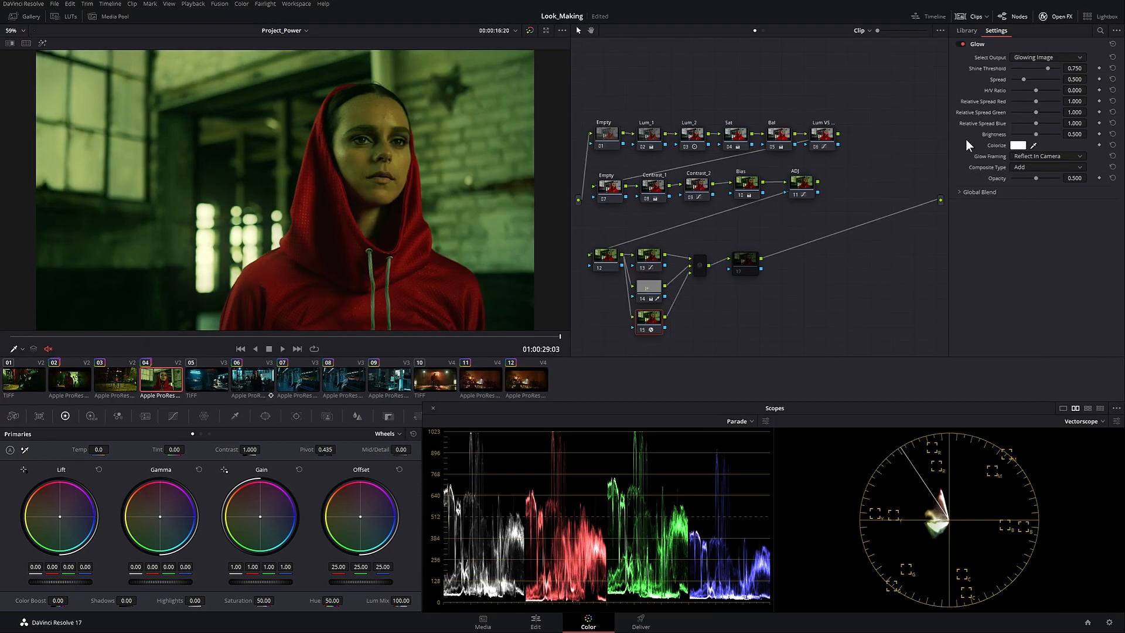
pyautogui.hotkey('ctrl', 'd')
pyautogui.hotkey('ctrl', 'd')
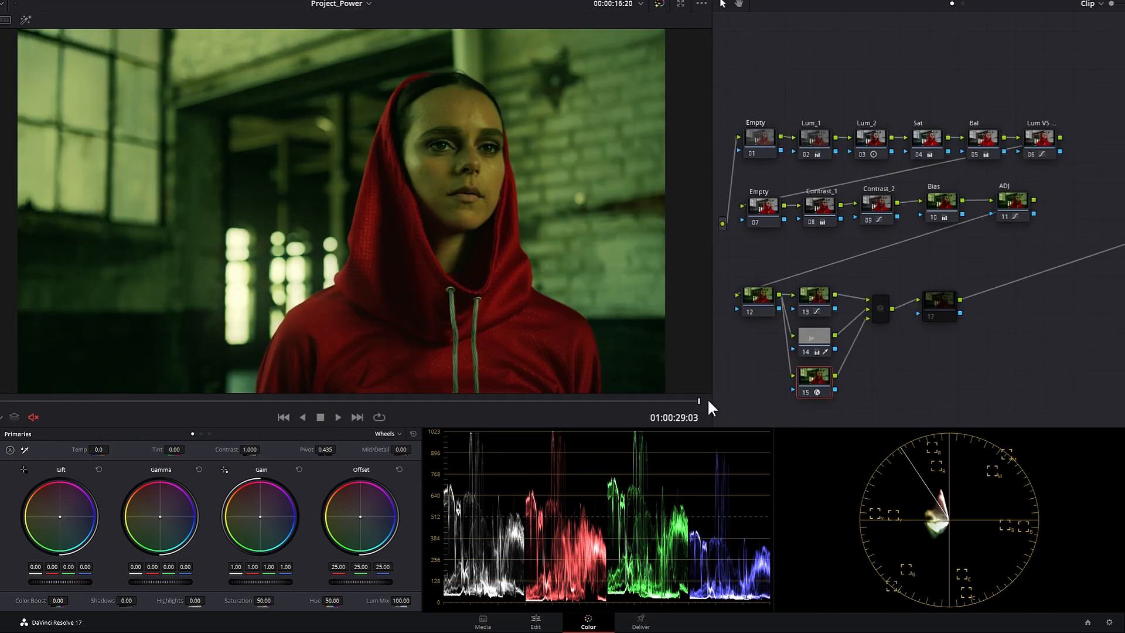
# Step: Turn all nodes off and re-enable them row by row, ending with every node on, to compare the stages of the grade
pyautogui.moveTo(709, 401)
pyautogui.mouseDown()
pyautogui.moveTo(25, 398)
pyautogui.moveTo(687, 399)
pyautogui.mouseUp()
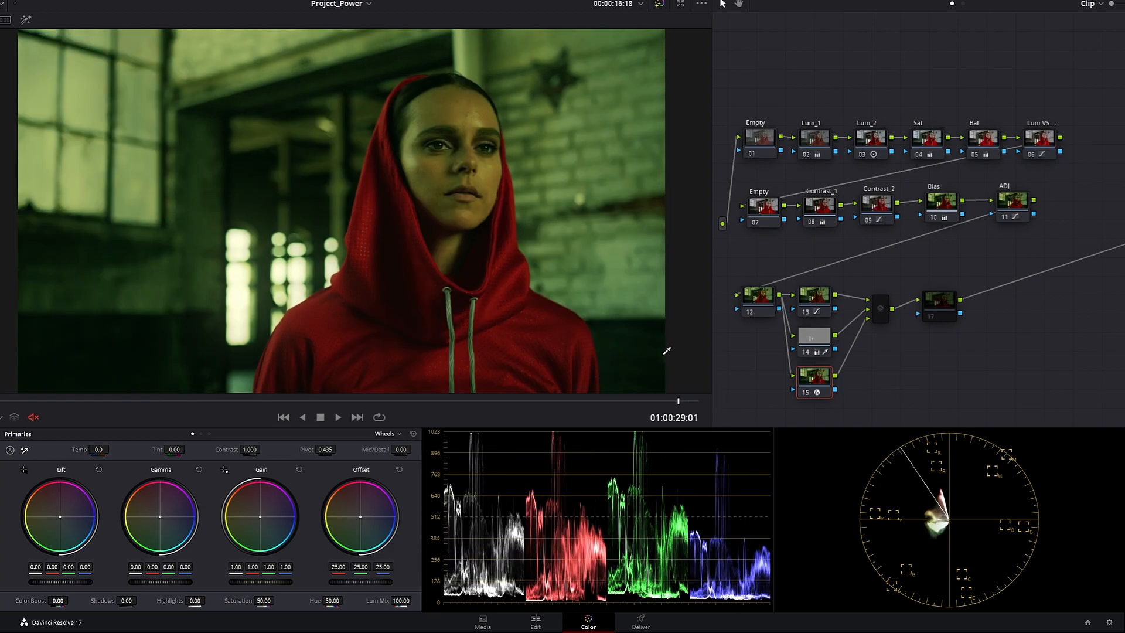
pyautogui.moveTo(1122, 109); pyautogui.dragTo(659, 147)
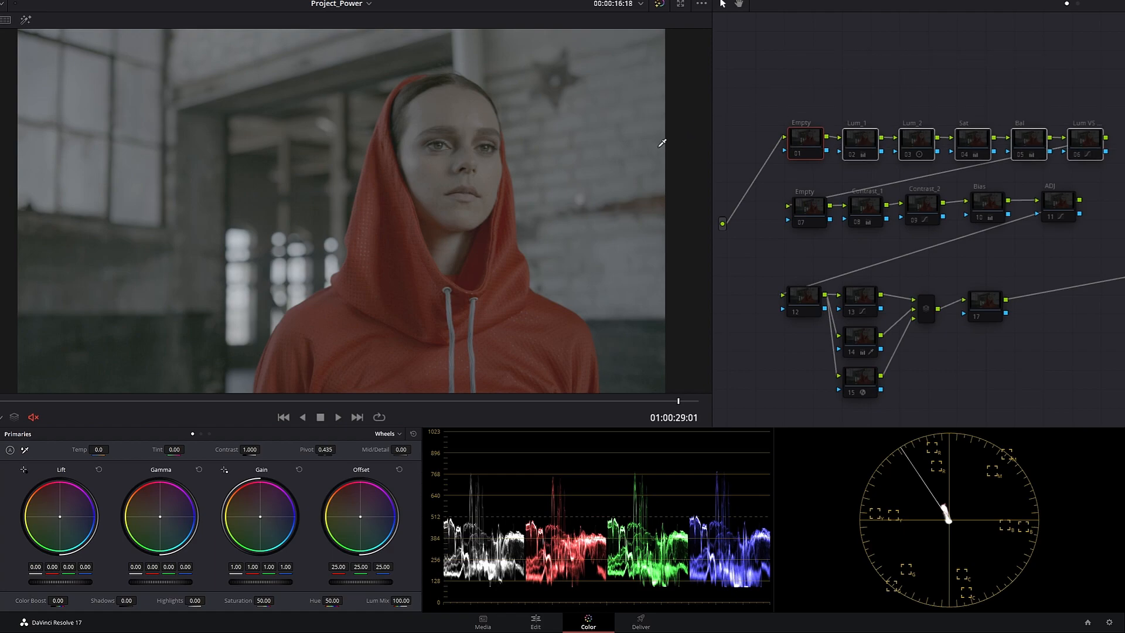
pyautogui.hotkey('ctrl', 'd')
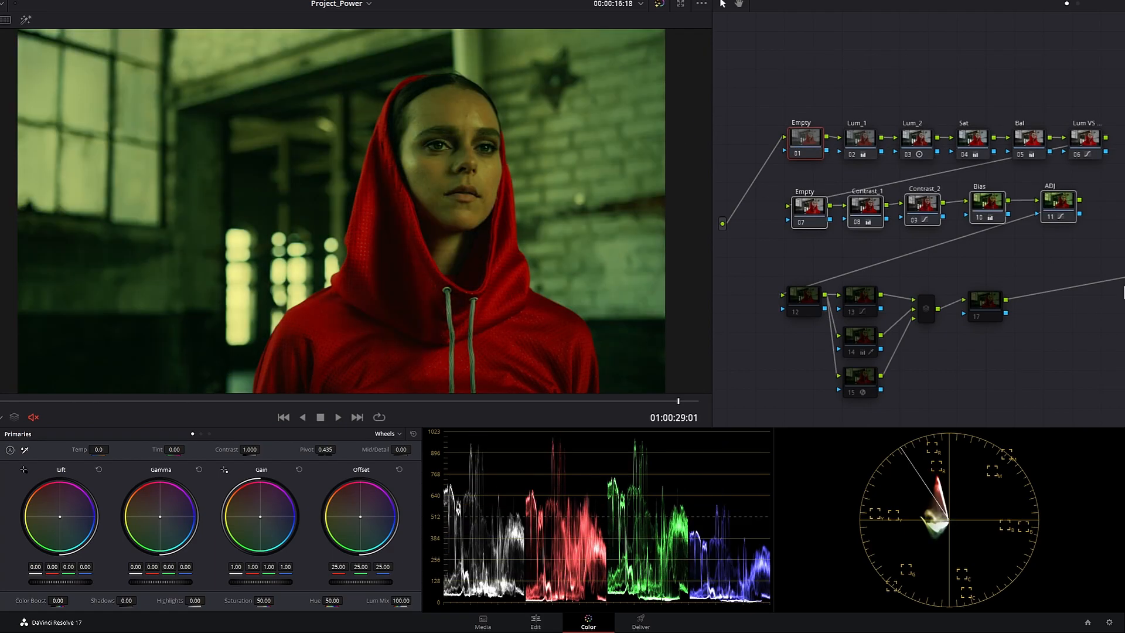
pyautogui.hotkey('ctrl', 'd')
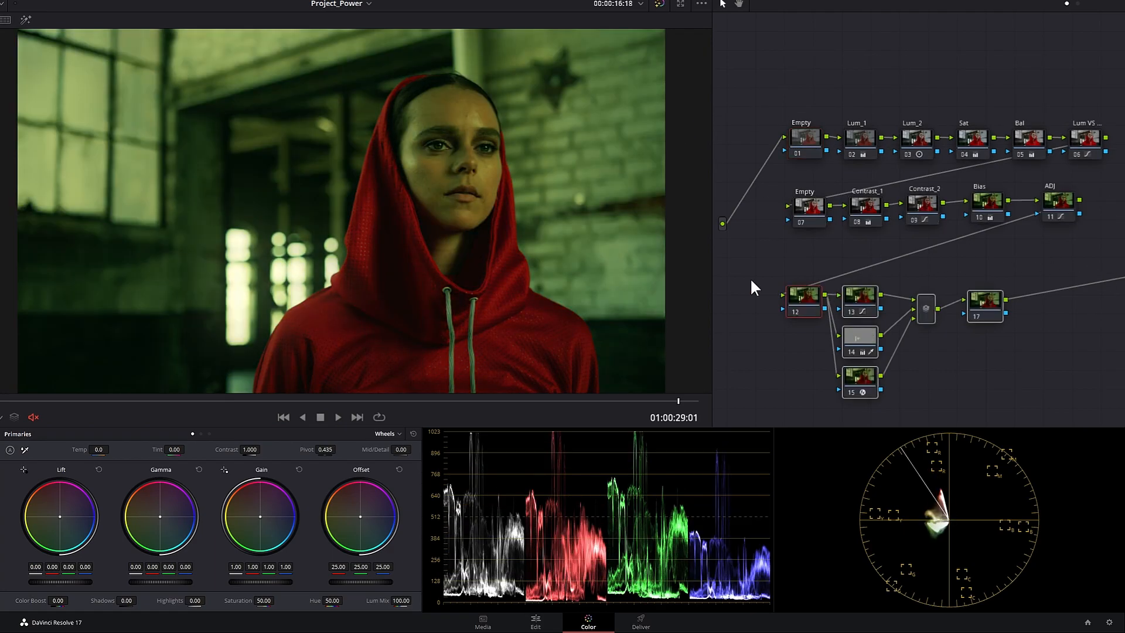
pyautogui.click(751, 277)
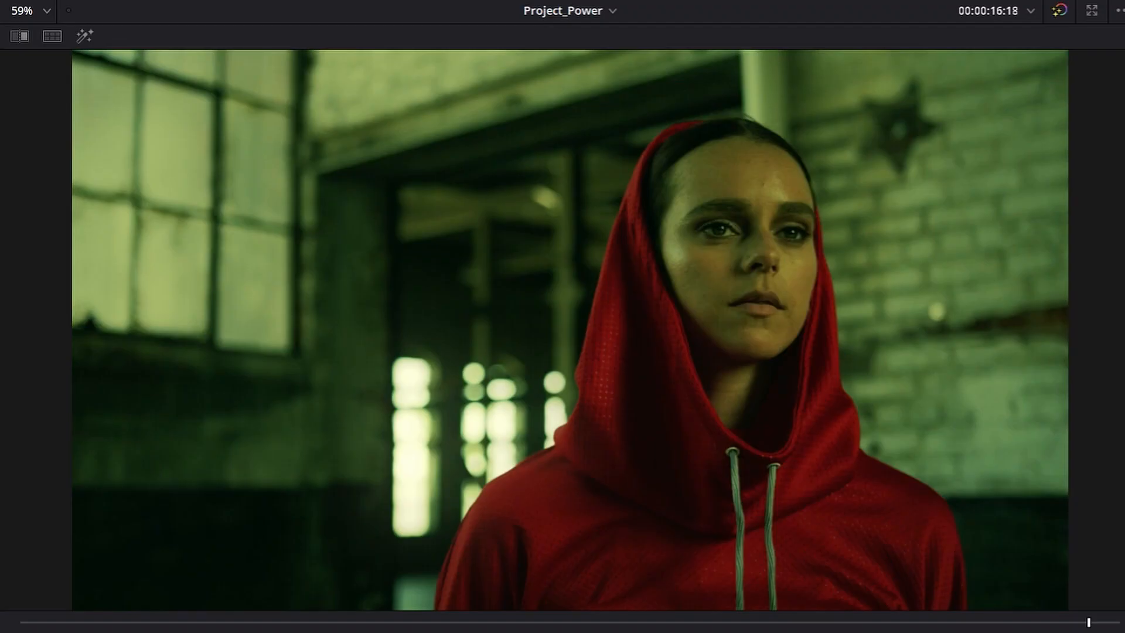
# Step: Go to clip 04's first frame and compare it ungraded, with only the first node row, and fully graded
pyautogui.press('Home')
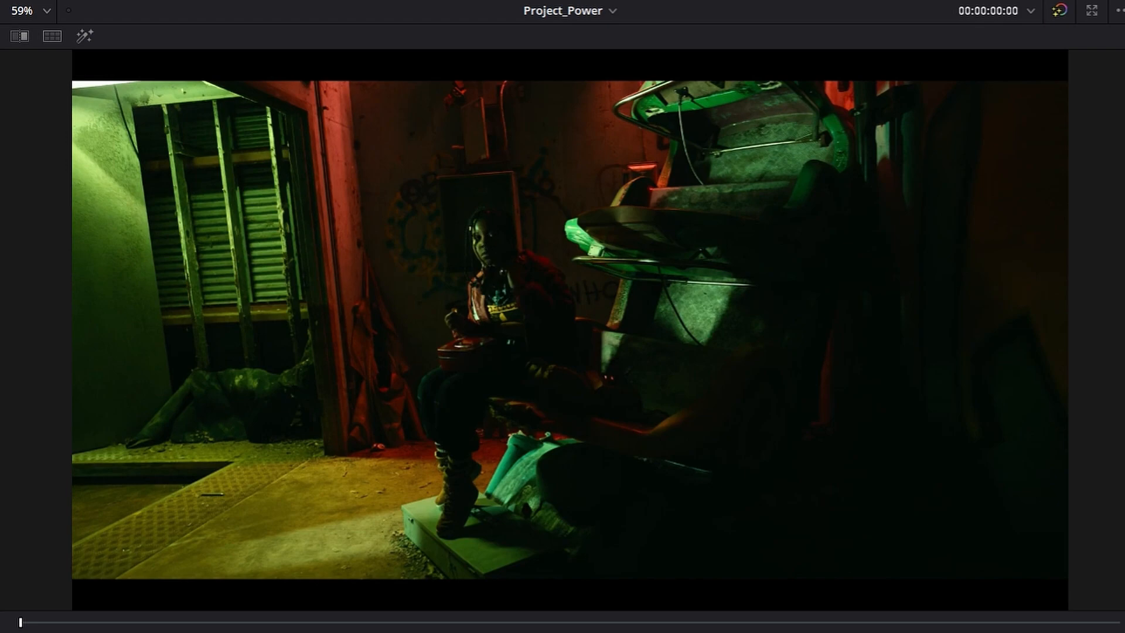
pyautogui.click(375, 632)
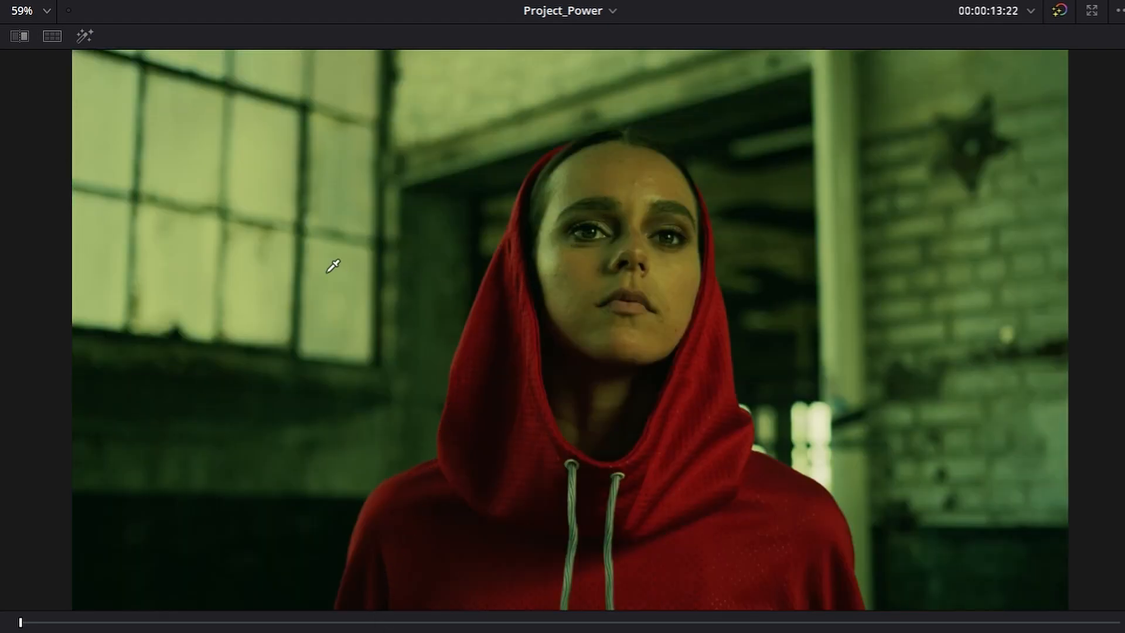
pyautogui.hotkey('shift', 'd')
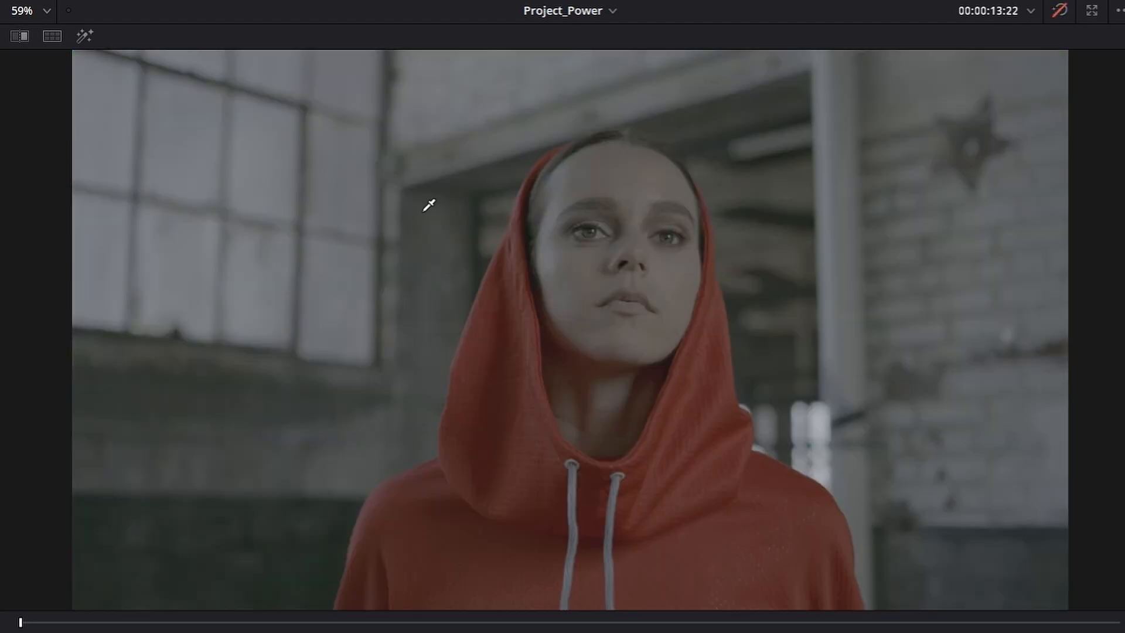
pyautogui.hotkey('shift', 'd')
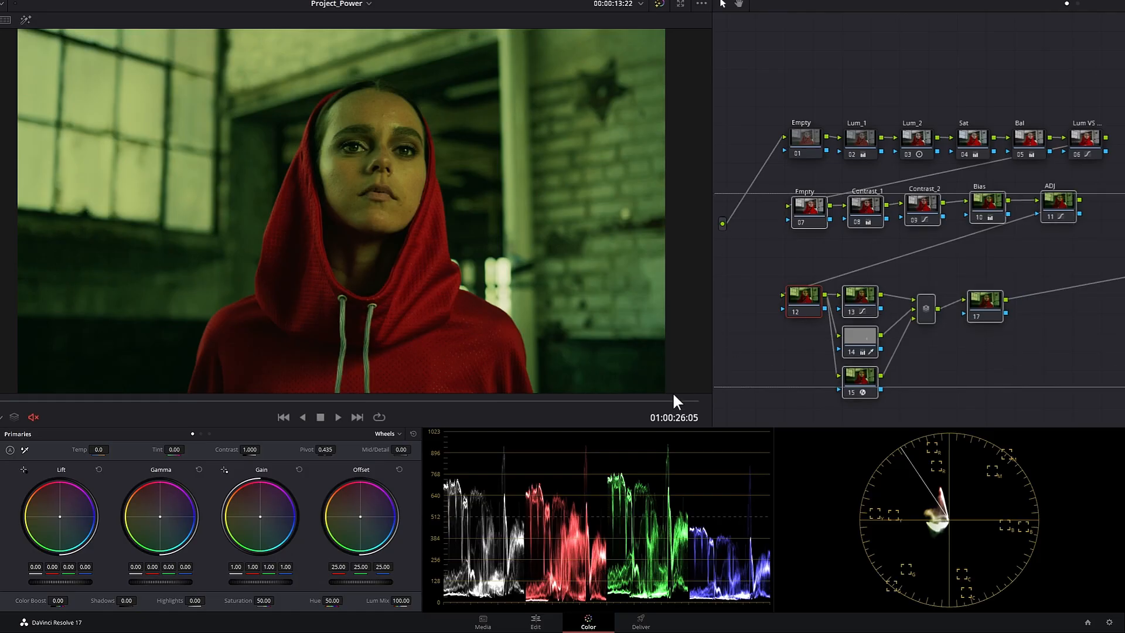
pyautogui.hotkey('shift', 'd')
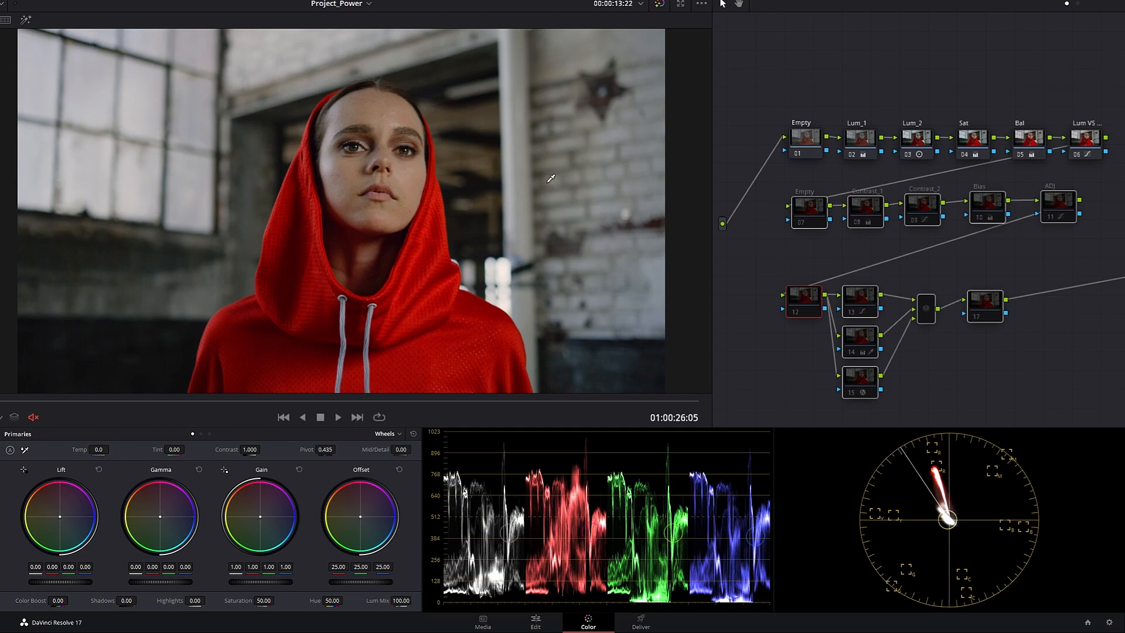
pyautogui.hotkey('shift', 'd')
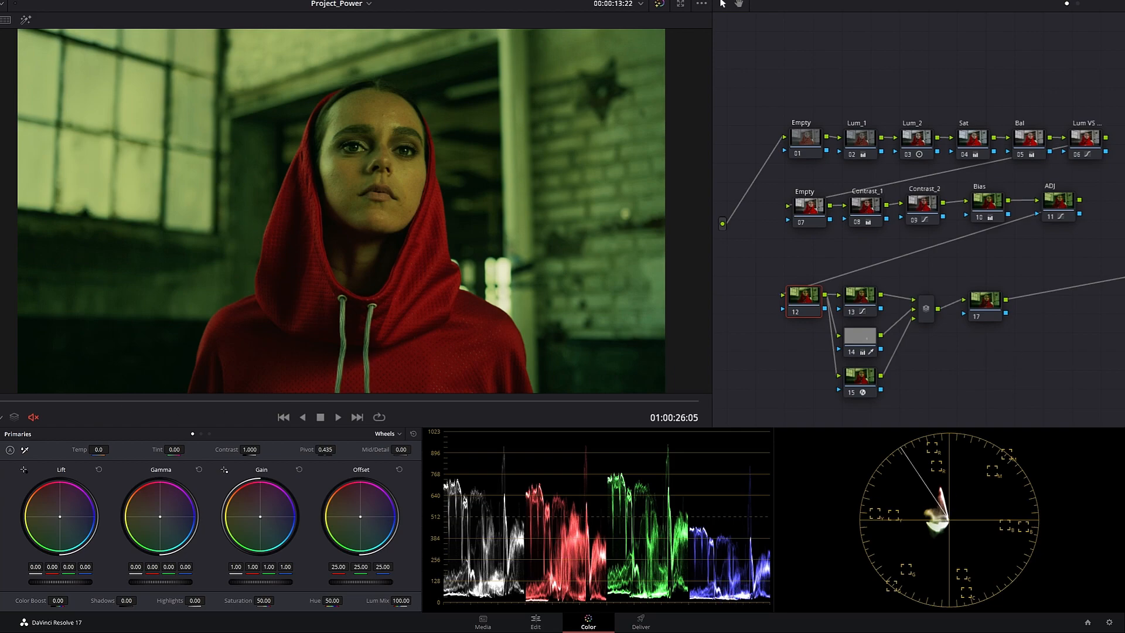
# Step: Examine the Hue Vs Hue curve of node 13 on clip 02 and return to clip 04
pyautogui.press('Up')
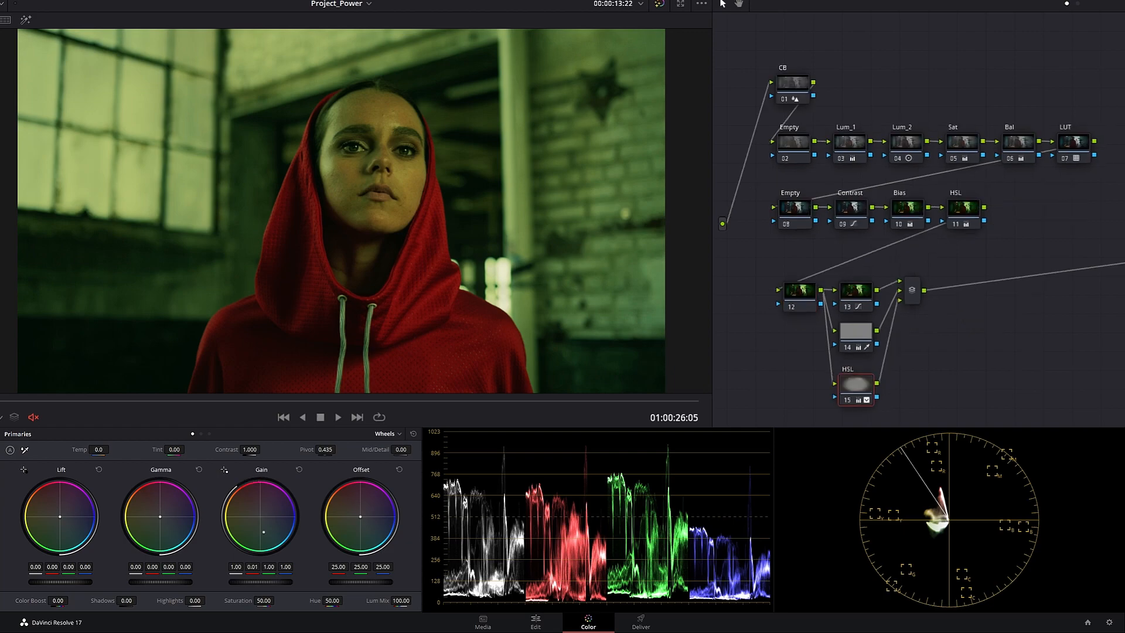
pyautogui.click(855, 294)
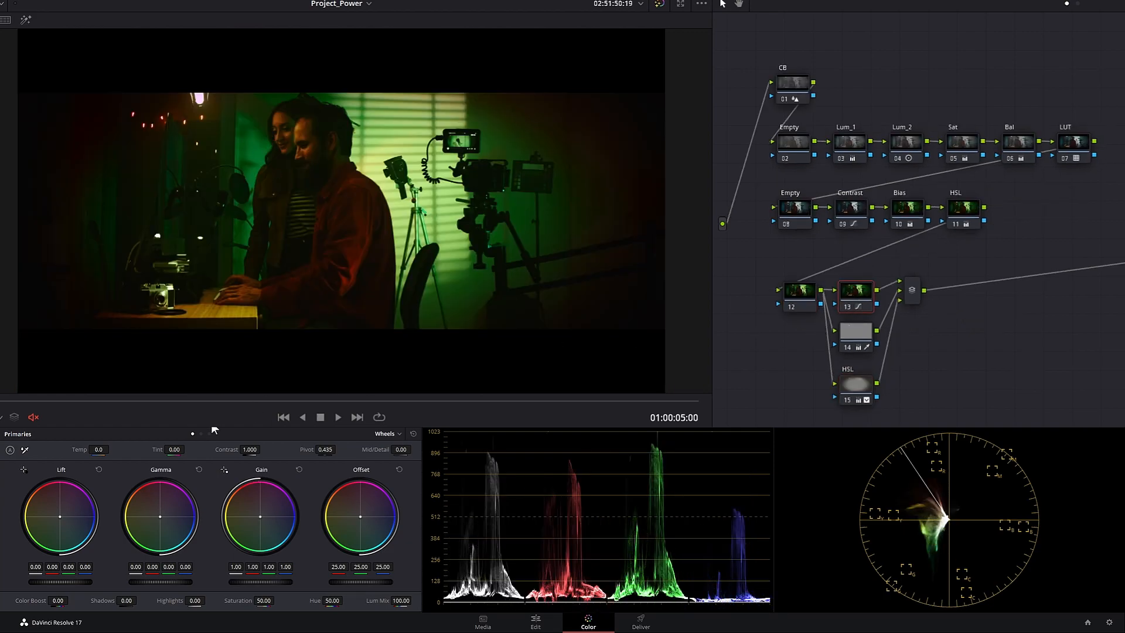
pyautogui.click(193, 434)
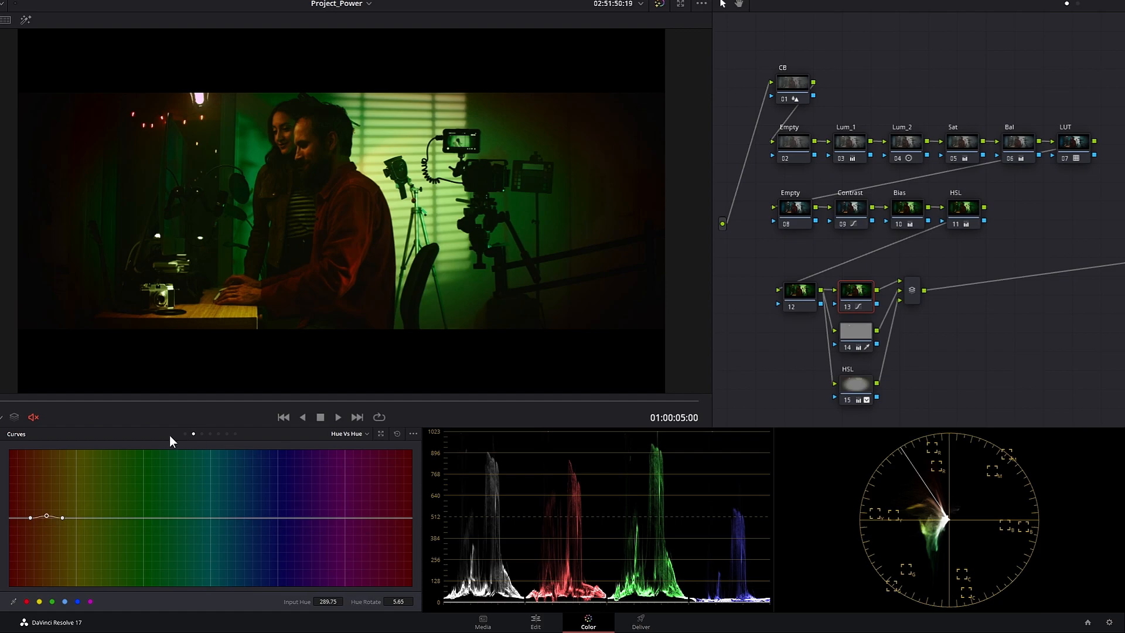
pyautogui.press('Down')
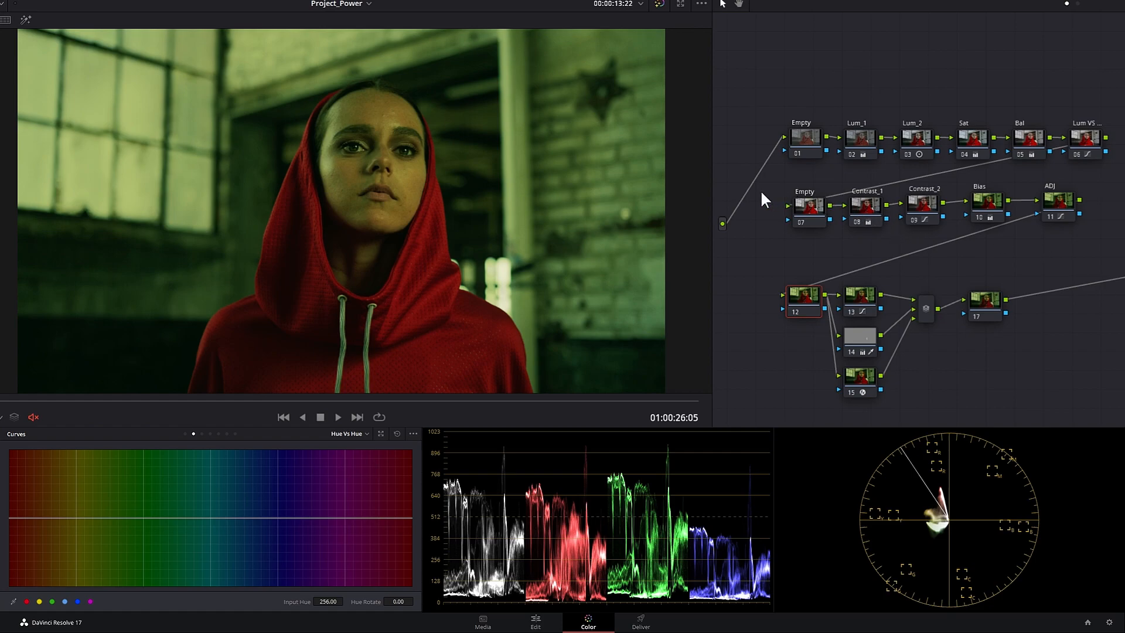
# Step: Add a serial node after node 17 and spread the two nodes apart to make room in the third row
pyautogui.click(935, 202)
pyautogui.hotkey('shift', 'h')
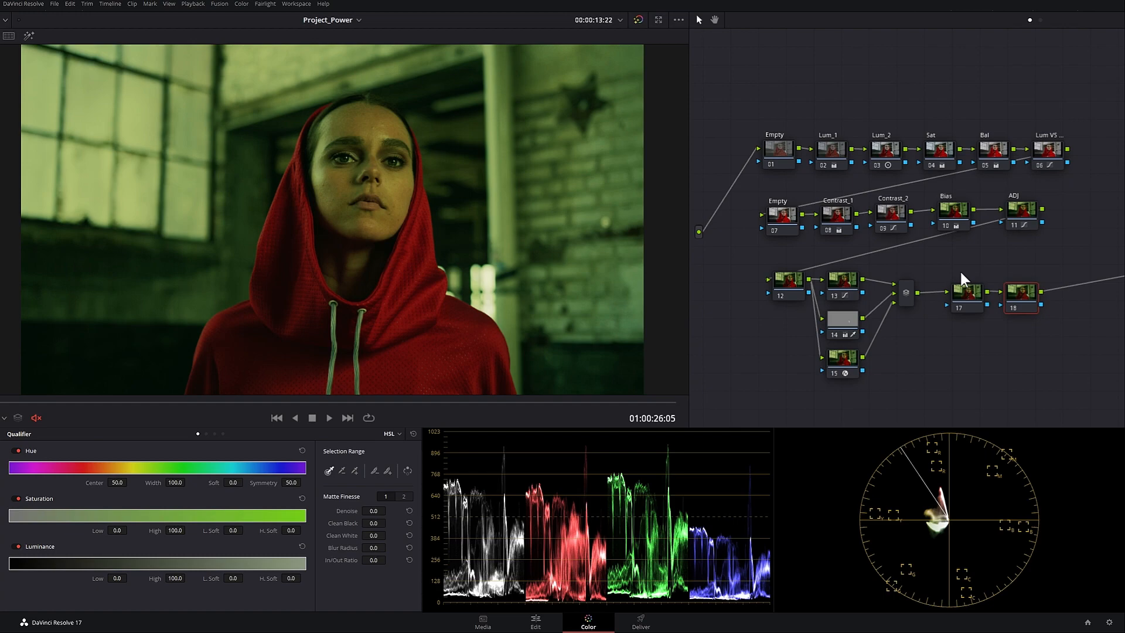
pyautogui.click(970, 304)
pyautogui.moveTo(1022, 306); pyautogui.dragTo(967, 321)
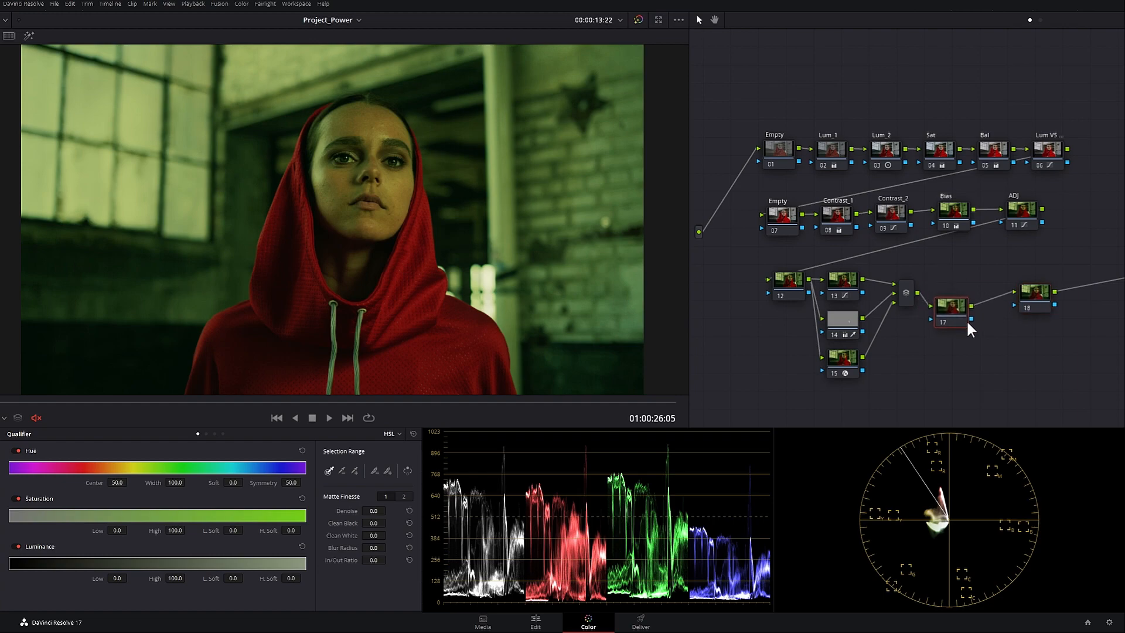
pyautogui.moveTo(1040, 299); pyautogui.dragTo(1043, 296)
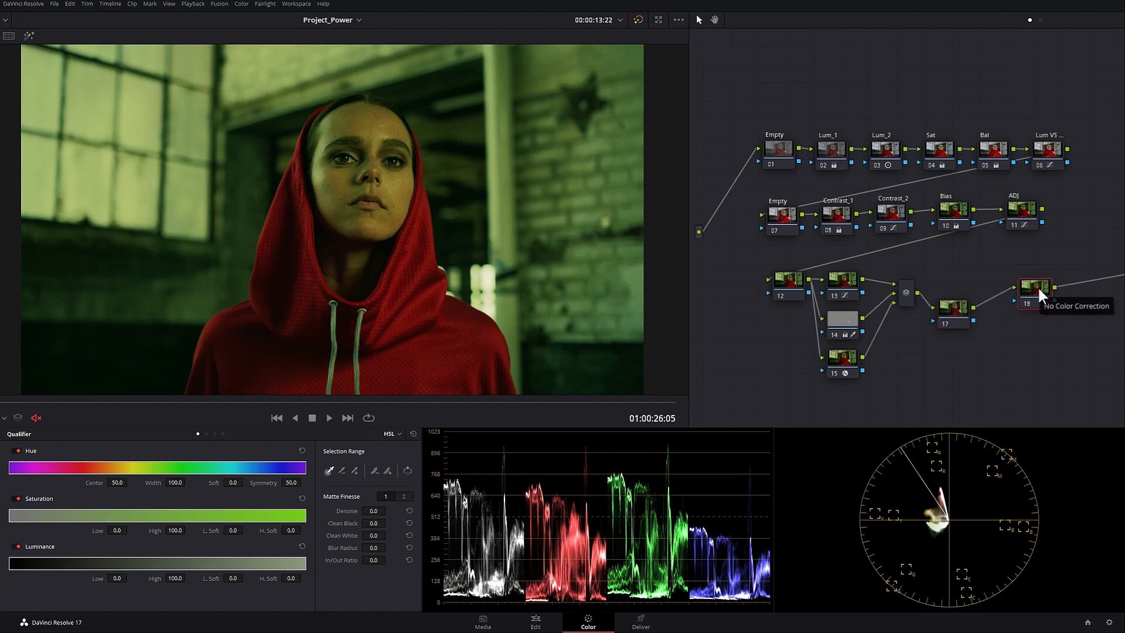
# Step: Add a parallel node beneath node 18 and move the parallel mixer farther away from the pair
pyautogui.hotkey('alt', 'p')
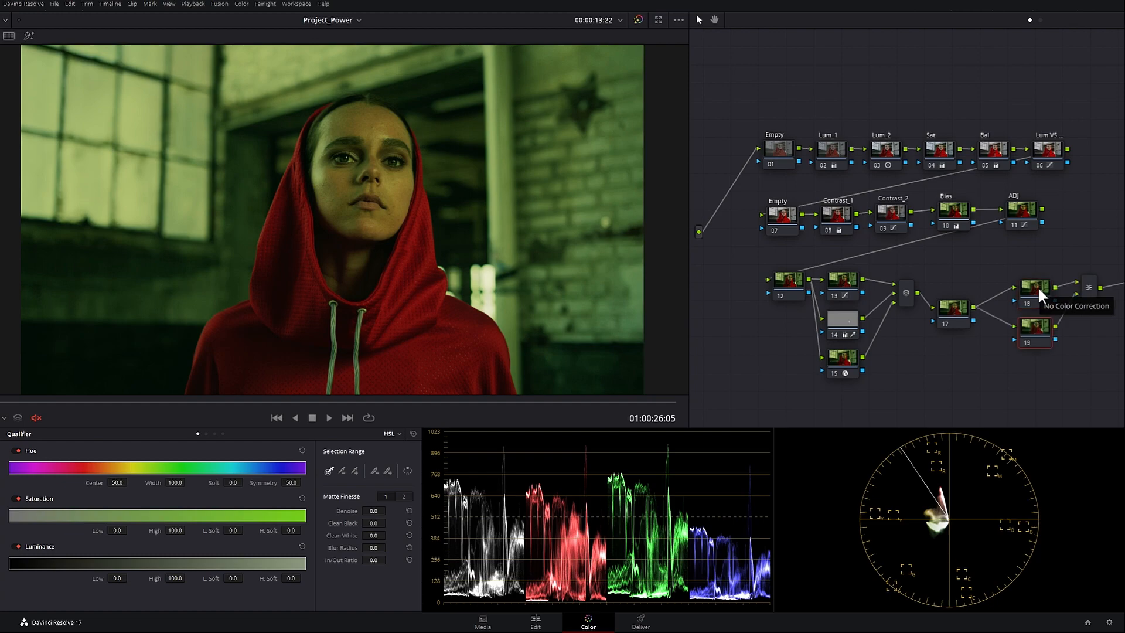
pyautogui.click(1099, 311)
pyautogui.moveTo(1100, 314); pyautogui.dragTo(1105, 300)
pyautogui.click(1039, 340)
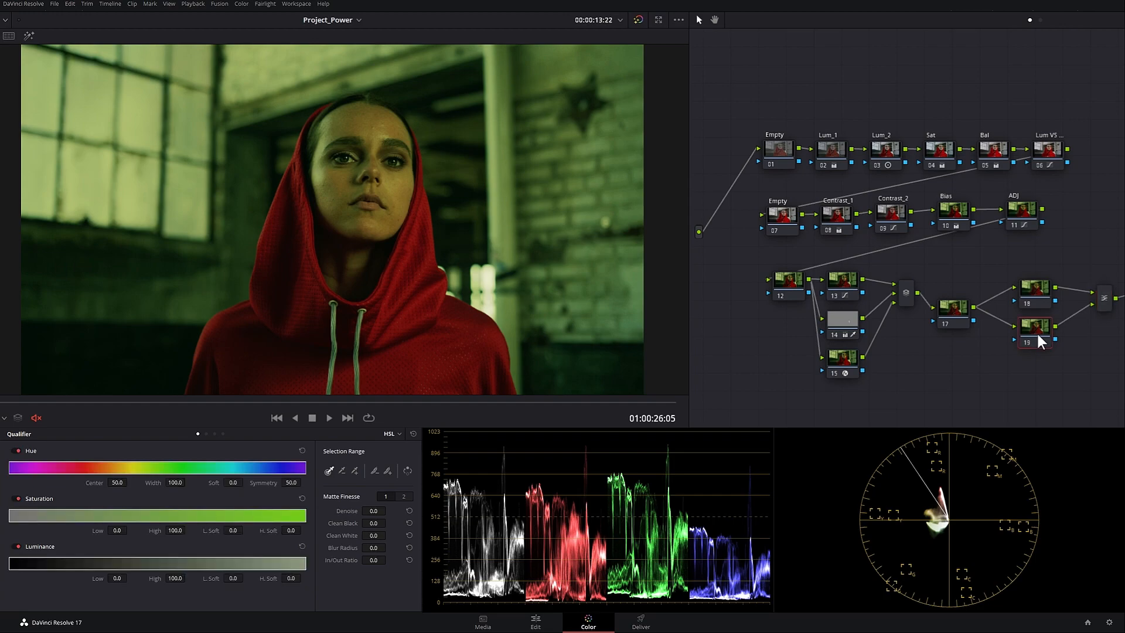
# Step: Disconnect the lower parallel node from node 17 and feed its input from Contrast_2's output instead
pyautogui.click(948, 323)
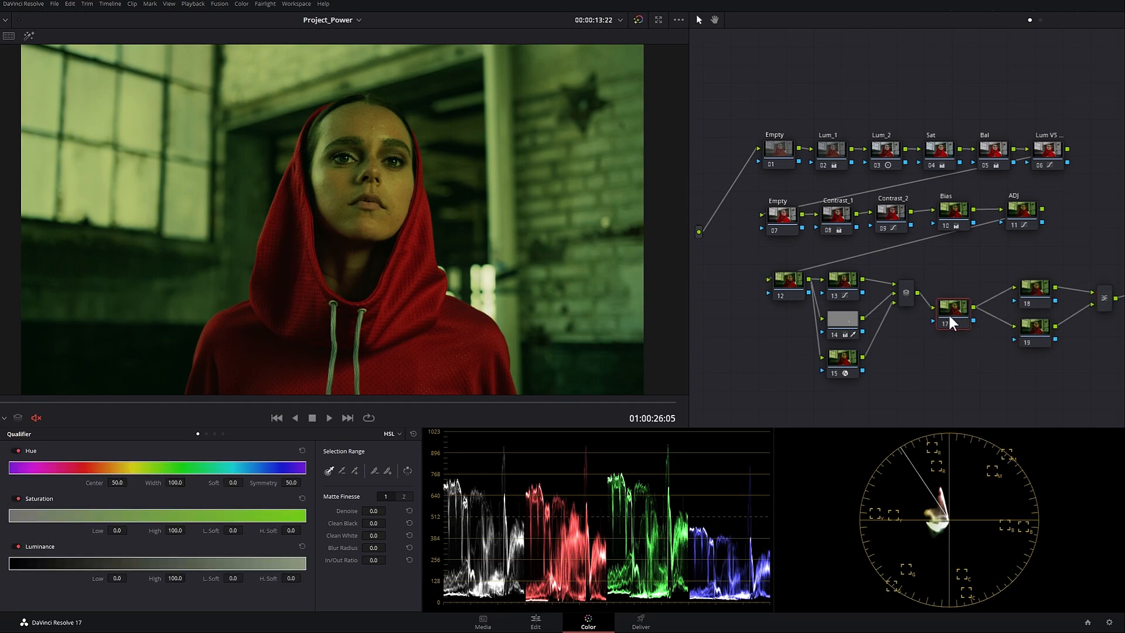
pyautogui.click(999, 318)
pyautogui.moveTo(1038, 344); pyautogui.dragTo(1042, 348)
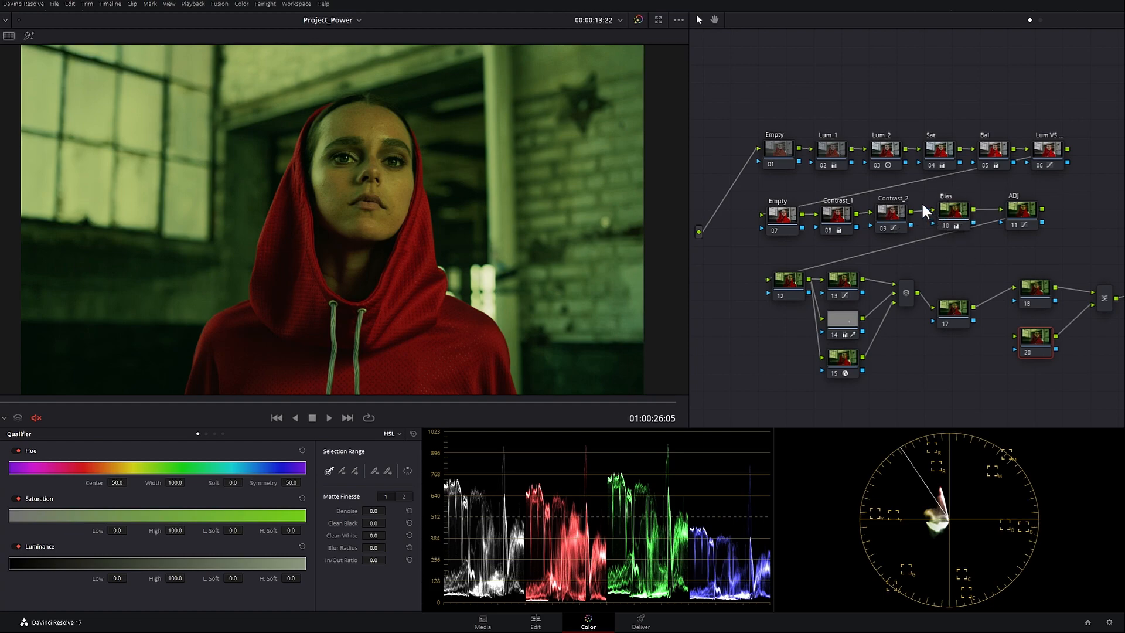
pyautogui.moveTo(913, 212); pyautogui.dragTo(1015, 339)
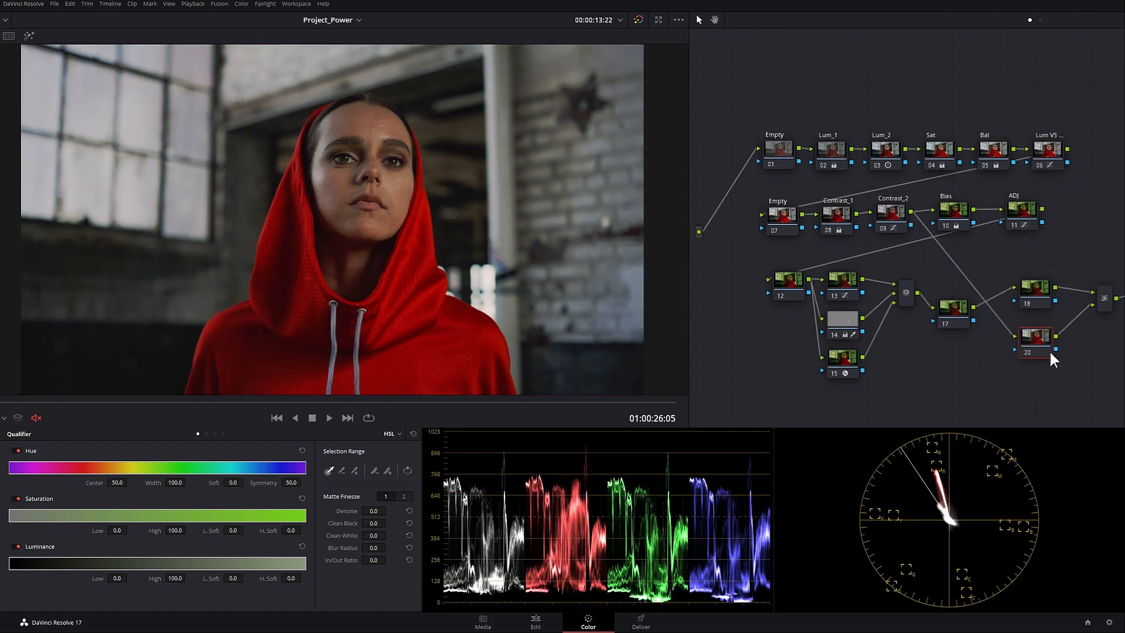
# Step: Qualify the face's skin tone on the lower parallel node, highlight the selection and set the hue width to 5.6
pyautogui.click(891, 214)
pyautogui.click(1040, 343)
pyautogui.click(355, 471)
pyautogui.click(891, 216)
pyautogui.click(1038, 343)
pyautogui.click(328, 471)
pyautogui.click(344, 114)
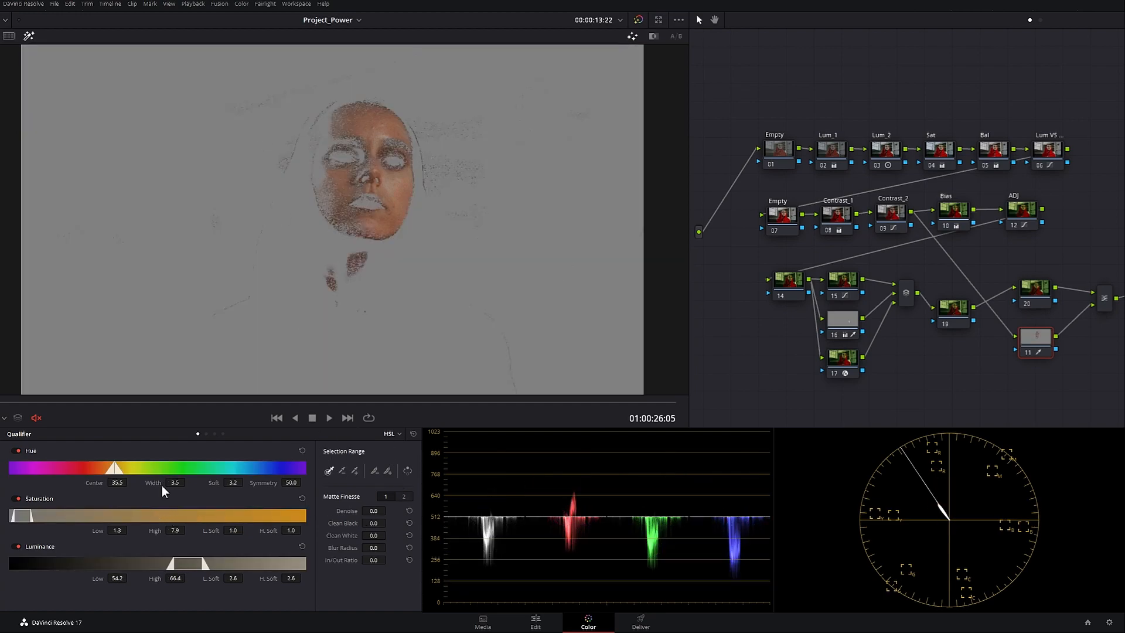
pyautogui.moveTo(178, 485); pyautogui.dragTo(190, 484)
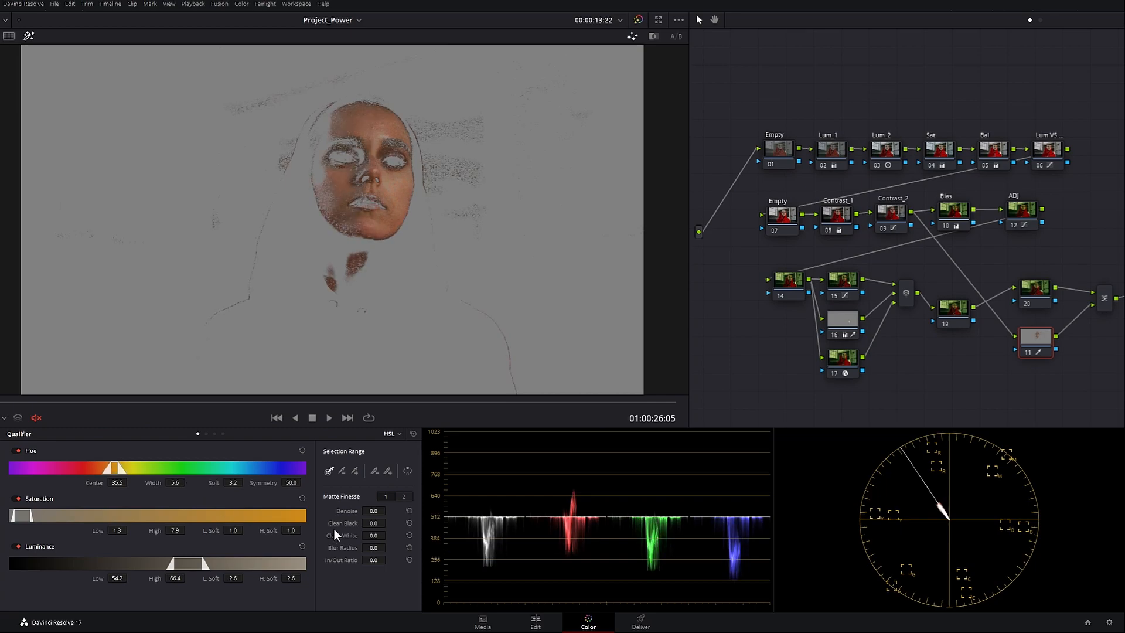
# Step: Refine the skin matte with denoise about 51, clean black about 11 and clean white about 20, and turn the highlight view off
pyautogui.moveTo(375, 522); pyautogui.dragTo(438, 536)
pyautogui.moveTo(378, 512); pyautogui.dragTo(528, 511)
pyautogui.hotkey('shift', 'h')
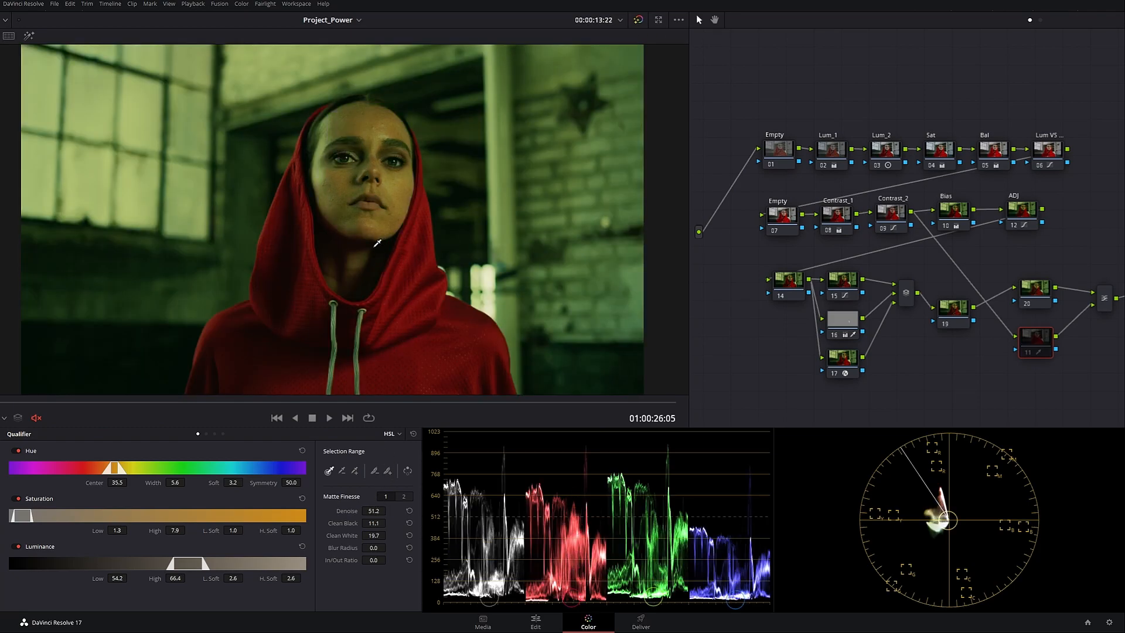
# Step: Compare the natural image at Contrast_2 with the skin area isolated on the lower parallel node, using the highlight view
pyautogui.click(899, 223)
pyautogui.hotkey('shift', 'h')
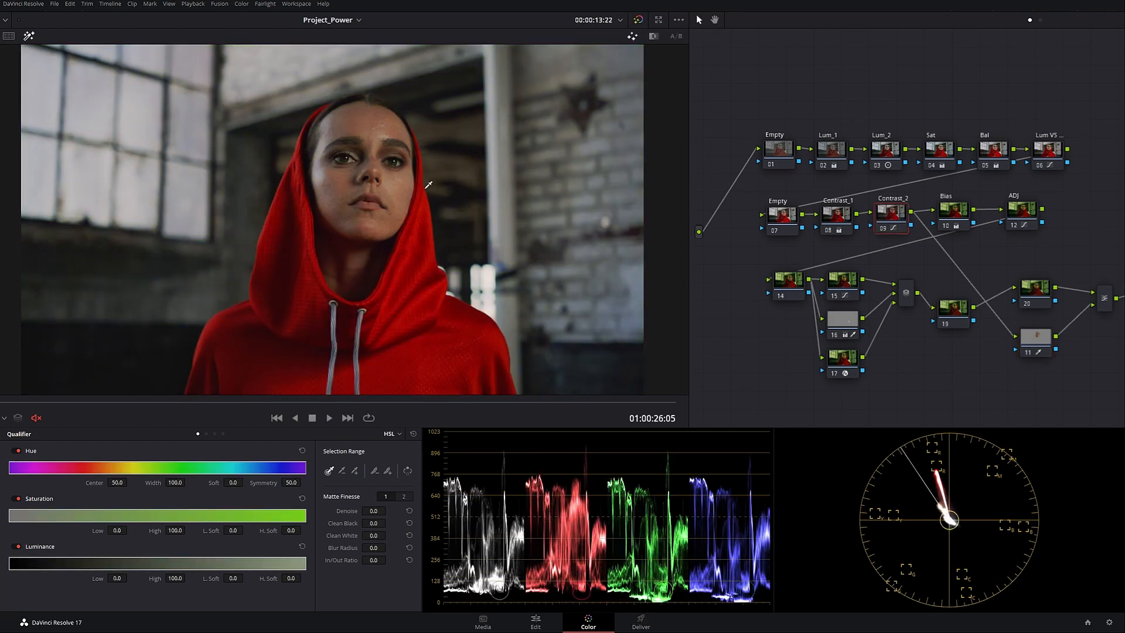
pyautogui.click(1033, 335)
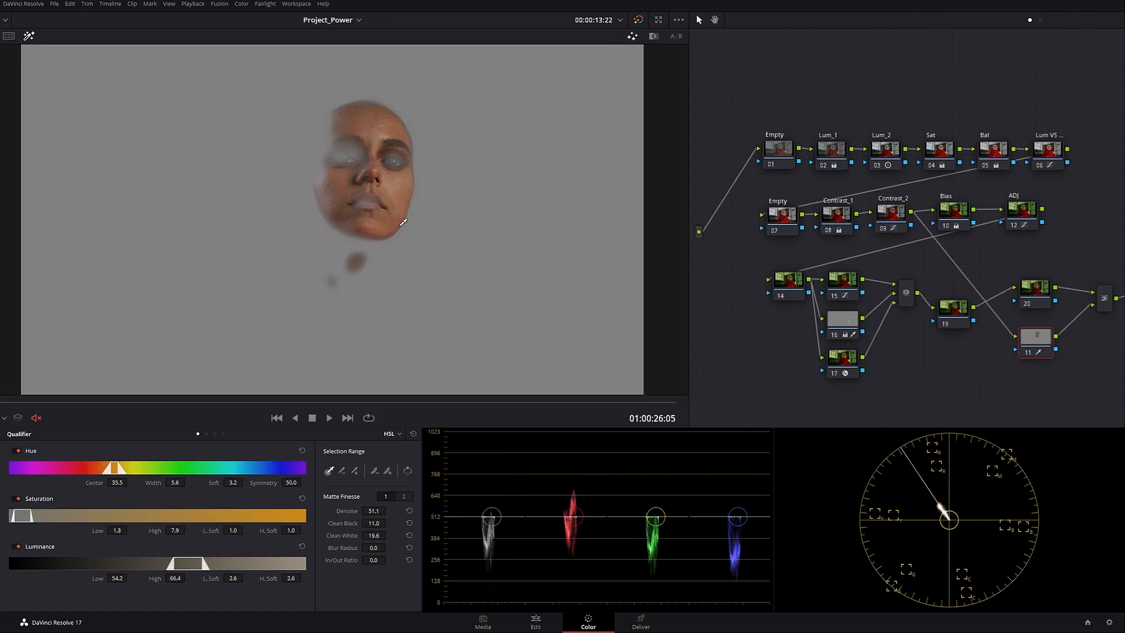
pyautogui.hotkey('shift', 'h')
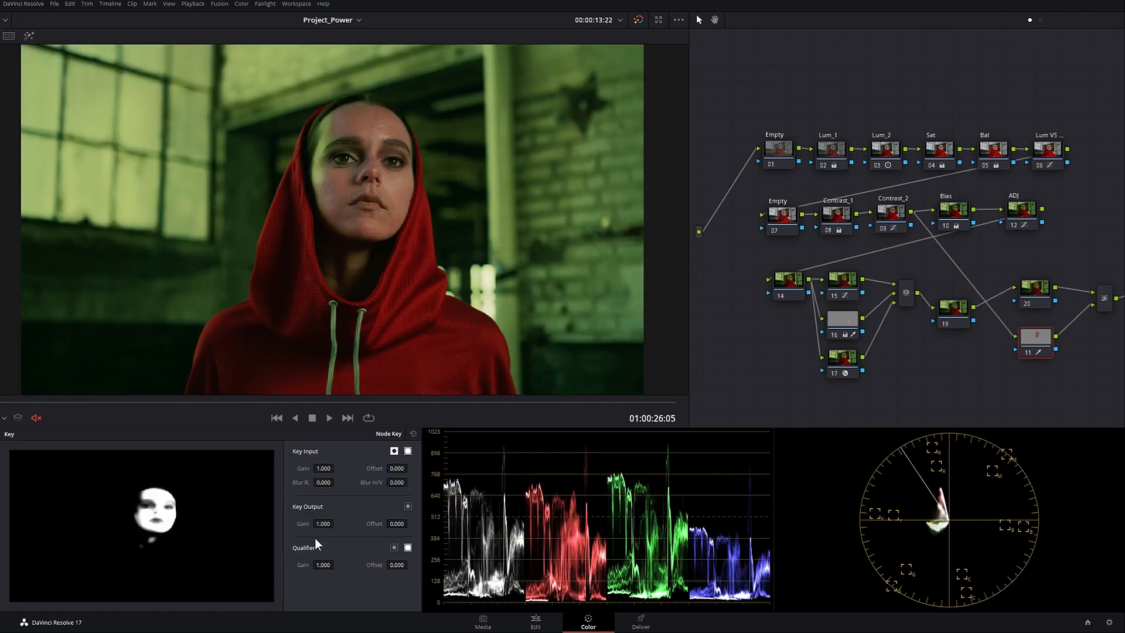
# Step: Try key output gains of 0.4 and 0.5 on the lower parallel node to blend the natural skin into the green look
pyautogui.doubleClick(323, 524)
pyautogui.write('0.4')
pyautogui.press('Return')
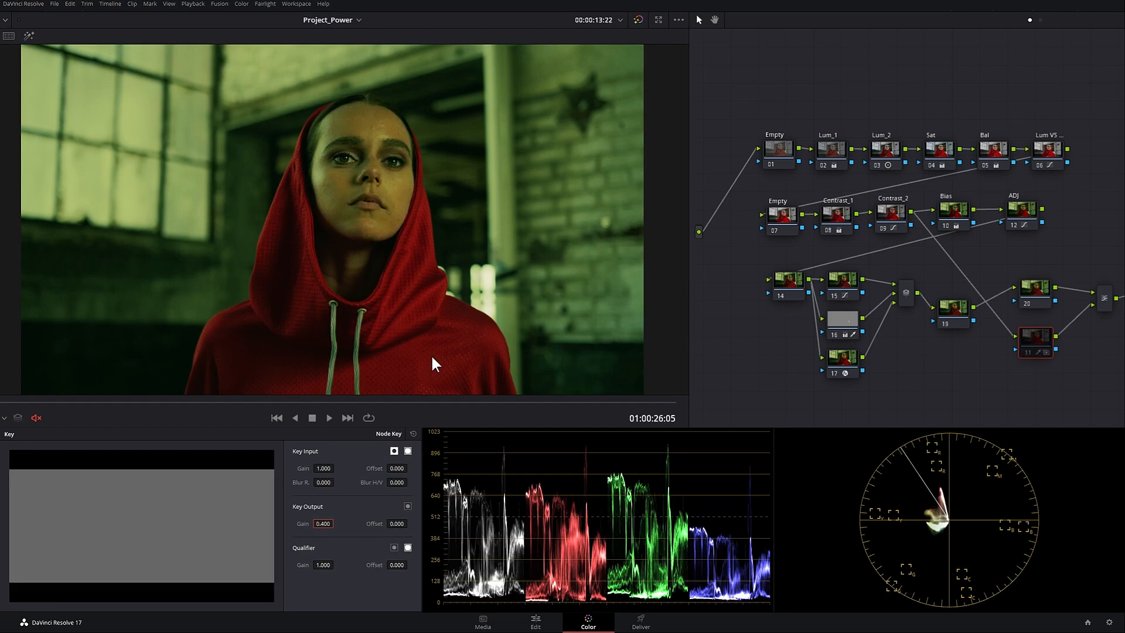
pyautogui.doubleClick(330, 523)
pyautogui.write('0.5')
pyautogui.press('Return')
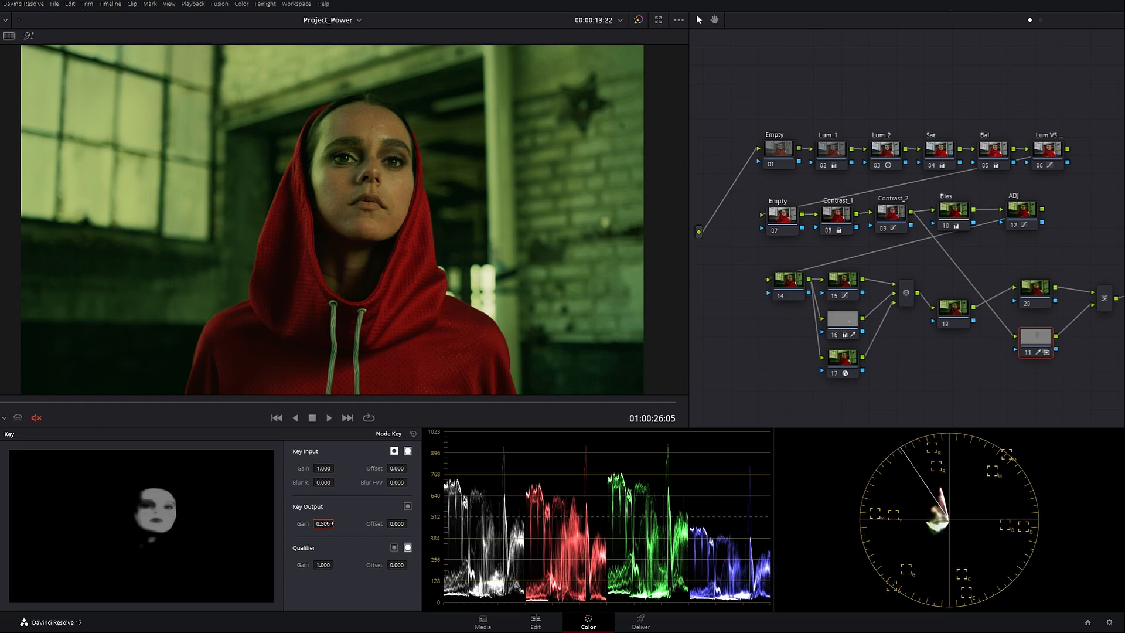
# Step: On the lower parallel node, raise gamma to 0.04 and lower Mid/Detail to -88, comparing the shot with the node off and on
pyautogui.click(72, 428)
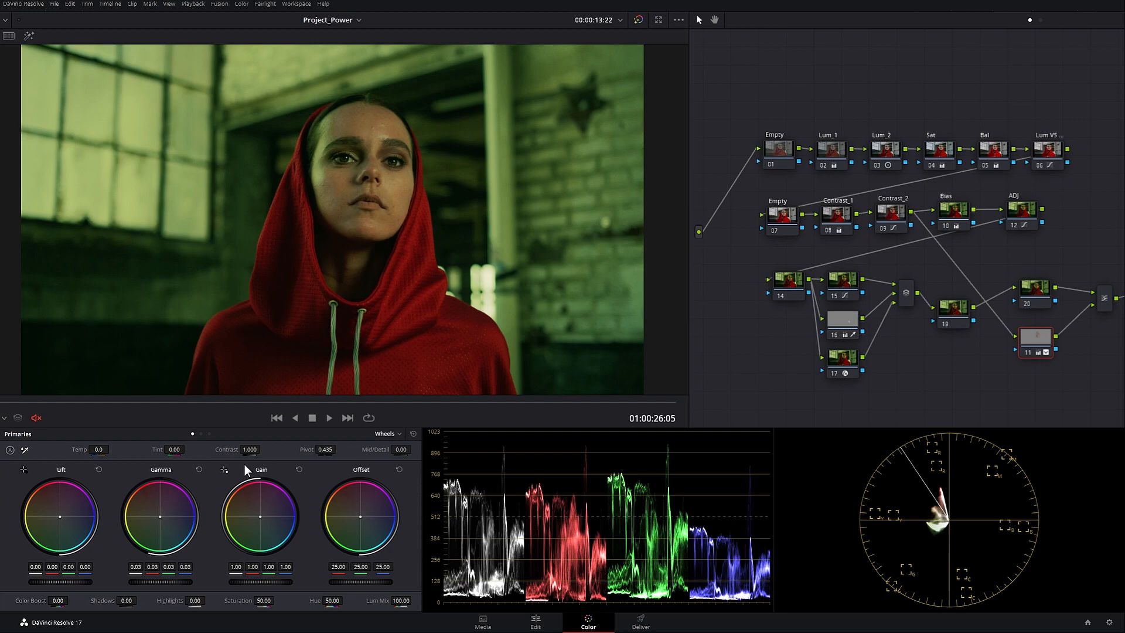
pyautogui.hotkey('ctrl', 'd')
pyautogui.hotkey('ctrl', 'd')
pyautogui.hotkey('ctrl', 'd')
pyautogui.hotkey('ctrl', 'd')
pyautogui.hotkey('ctrl', 'd')
pyautogui.hotkey('ctrl', 'd')
pyautogui.hotkey('ctrl', 'd')
pyautogui.hotkey('ctrl', 'd')
pyautogui.moveTo(402, 456); pyautogui.dragTo(56, 481)
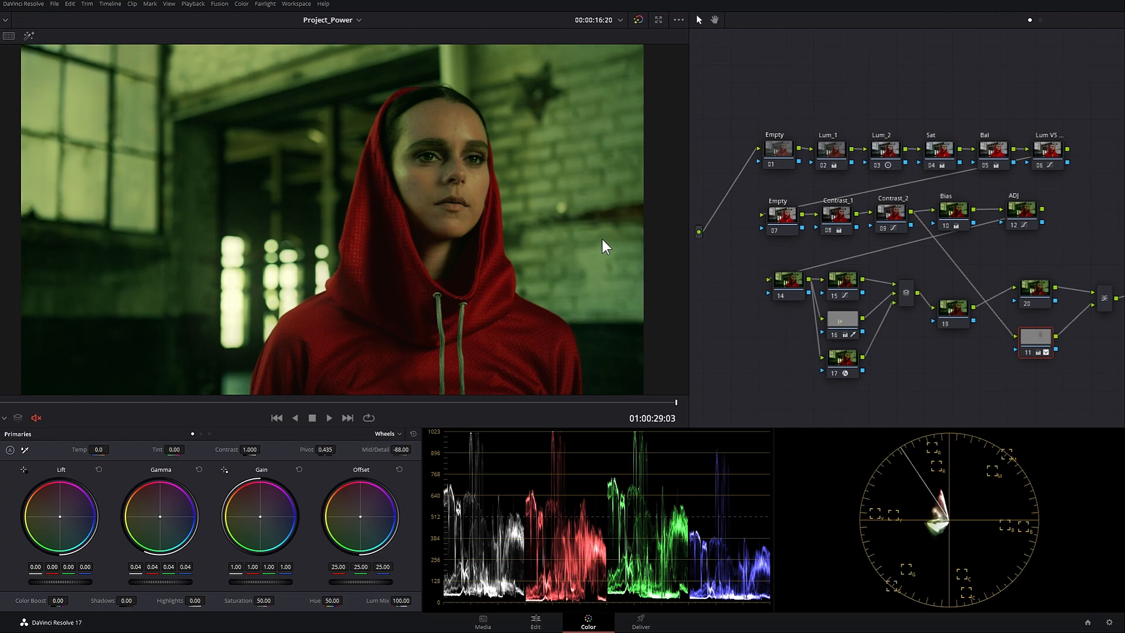
# Step: Test key output gains of 0.3 and 0.7 on the lower parallel node and settle on 0.4
pyautogui.click(383, 428)
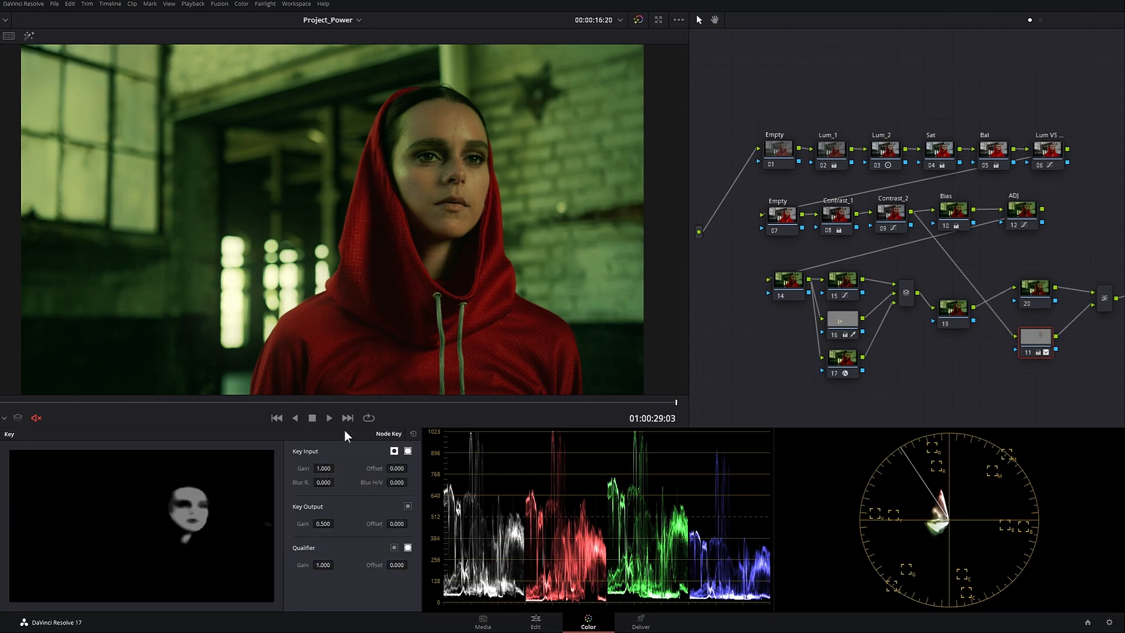
pyautogui.moveTo(325, 523); pyautogui.dragTo(406, 524)
pyautogui.write('0.3')
pyautogui.press('Return')
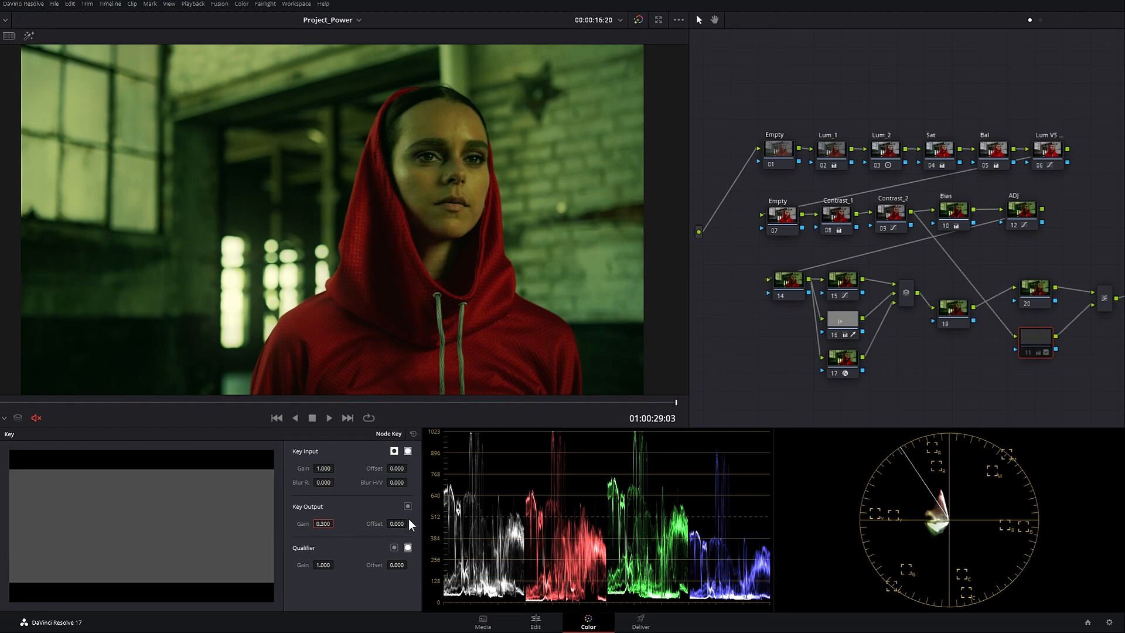
pyautogui.write('0.7')
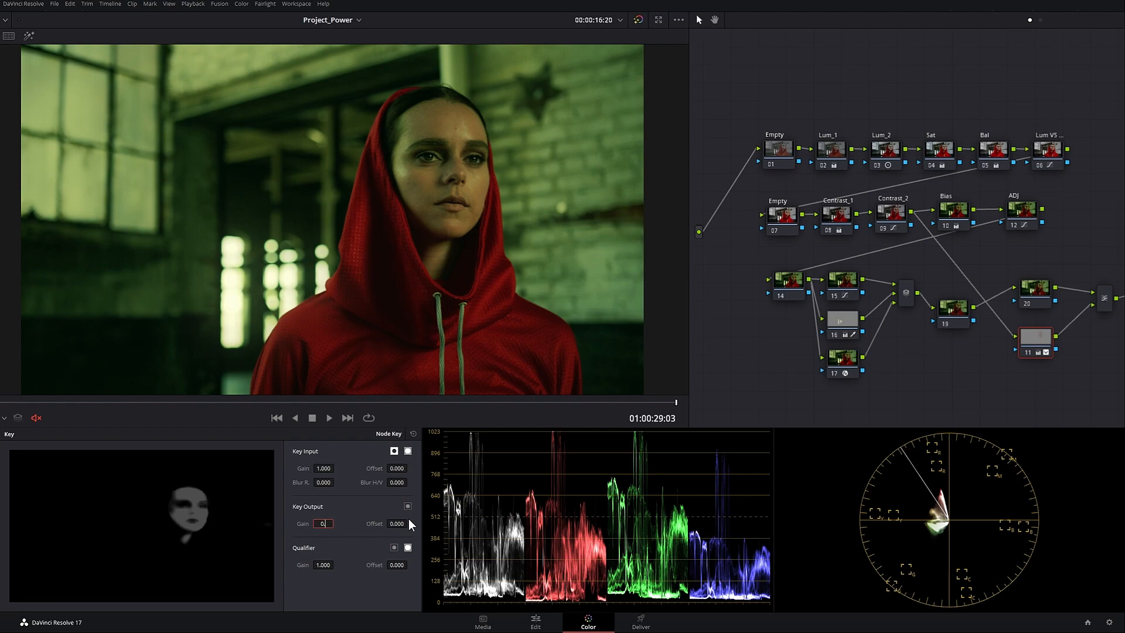
pyautogui.press('Return')
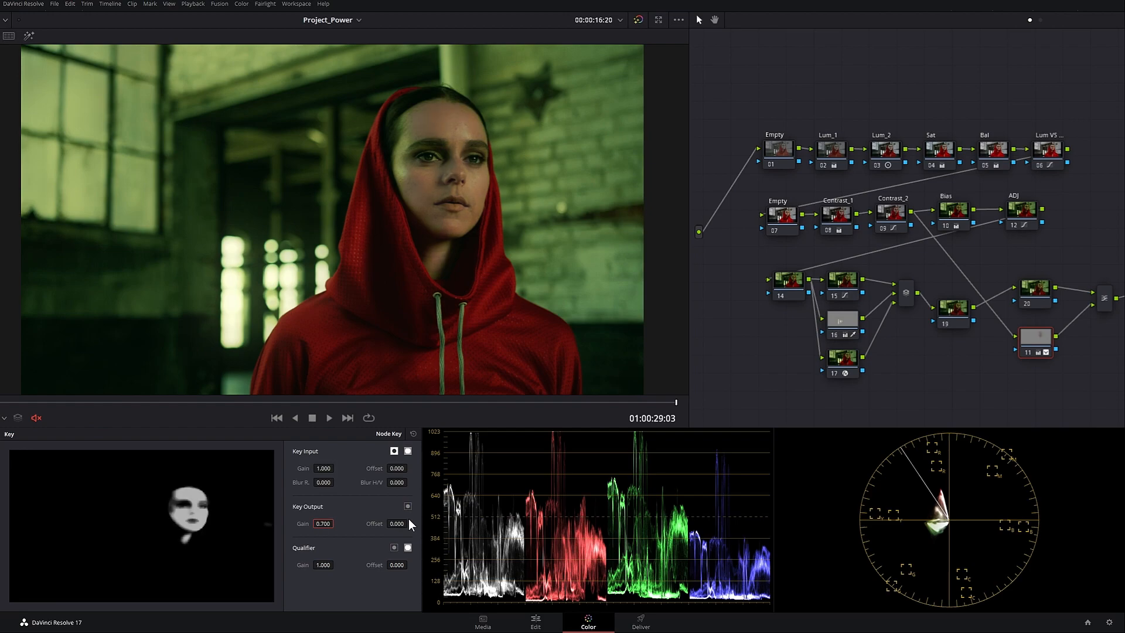
pyautogui.write('0.4')
pyautogui.press('Return')
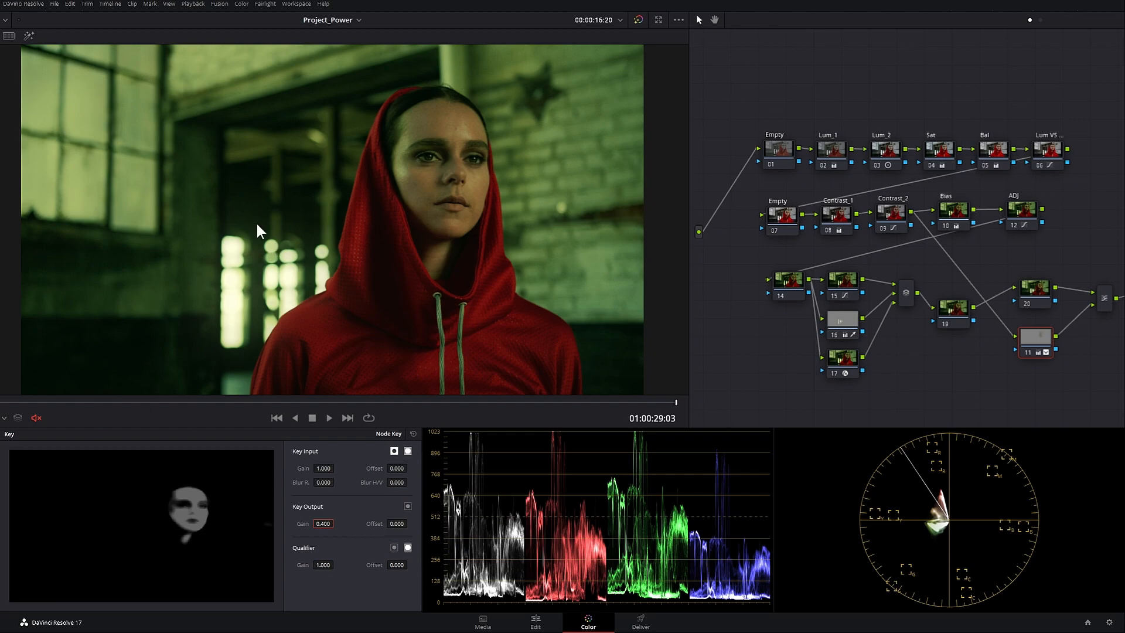
# Step: Compare clip 04 before and after by bypassing and restoring its whole grade several times
pyautogui.click(937, 374)
pyautogui.hotkey('shift', 'd')
pyautogui.hotkey('shift', 'd')
pyautogui.hotkey('shift', 'd')
pyautogui.hotkey('shift', 'd')
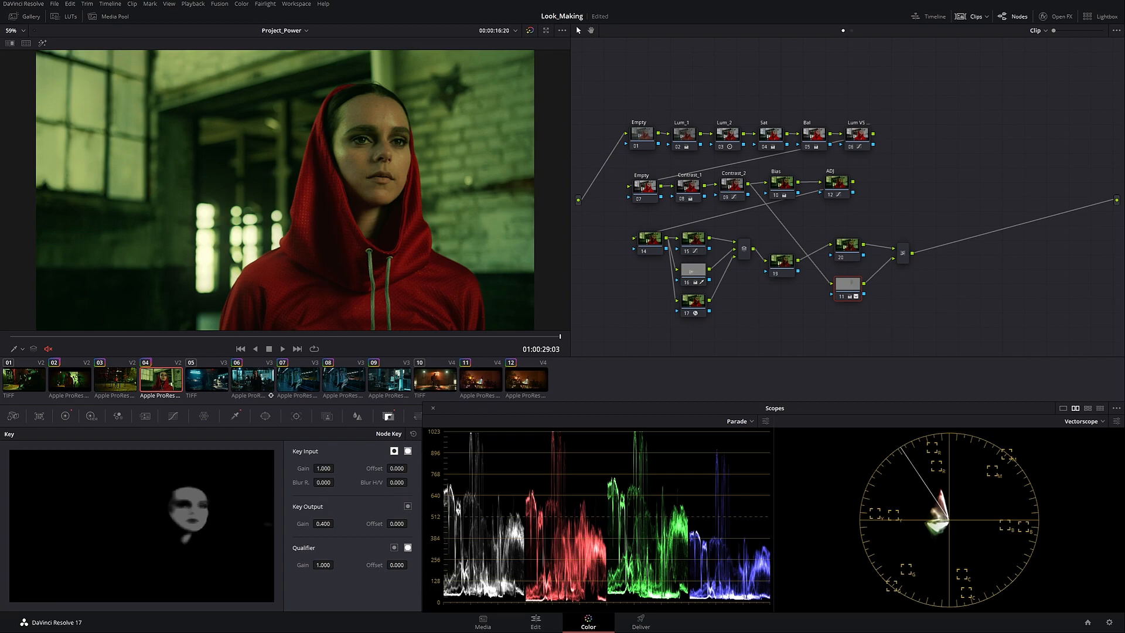
# Step: Select clips 01 through 04 and view them together in a split screen of the selected clips
pyautogui.click(26, 381)
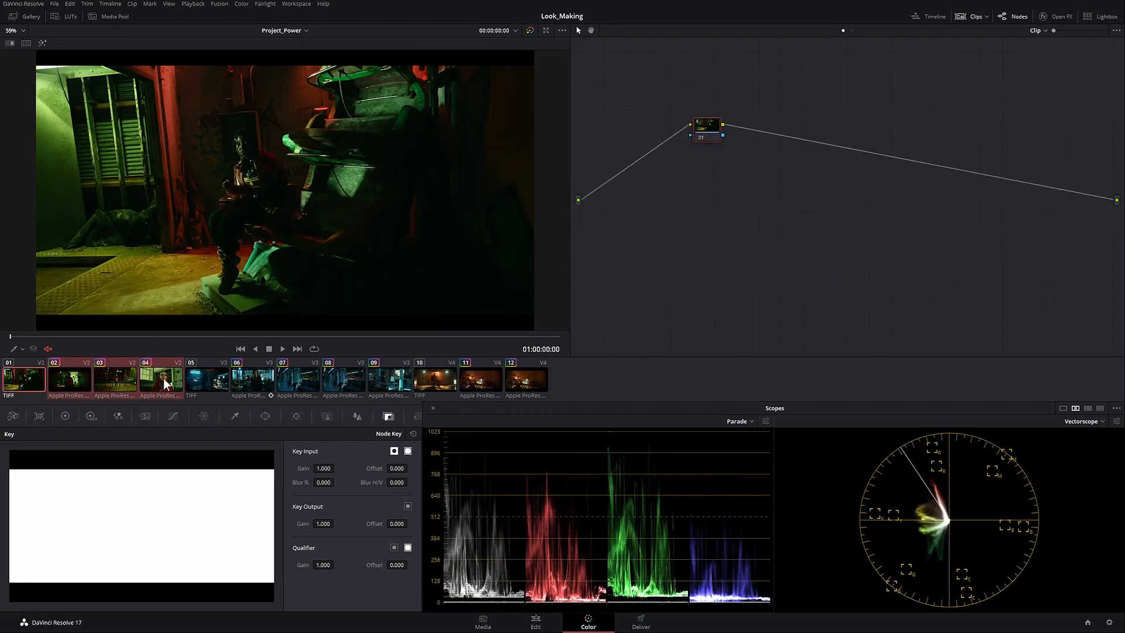
pyautogui.click(26, 44)
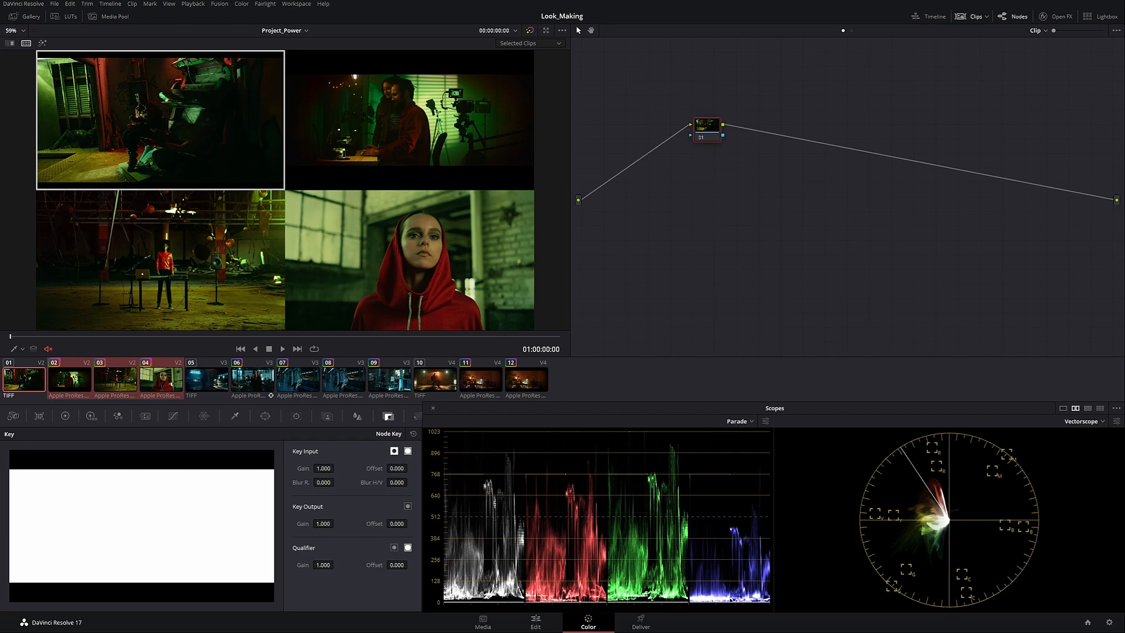
# Step: View clips 05, 06, 08 and 09 together in the split screen, followed by clips 10 and 11
pyautogui.click(228, 378)
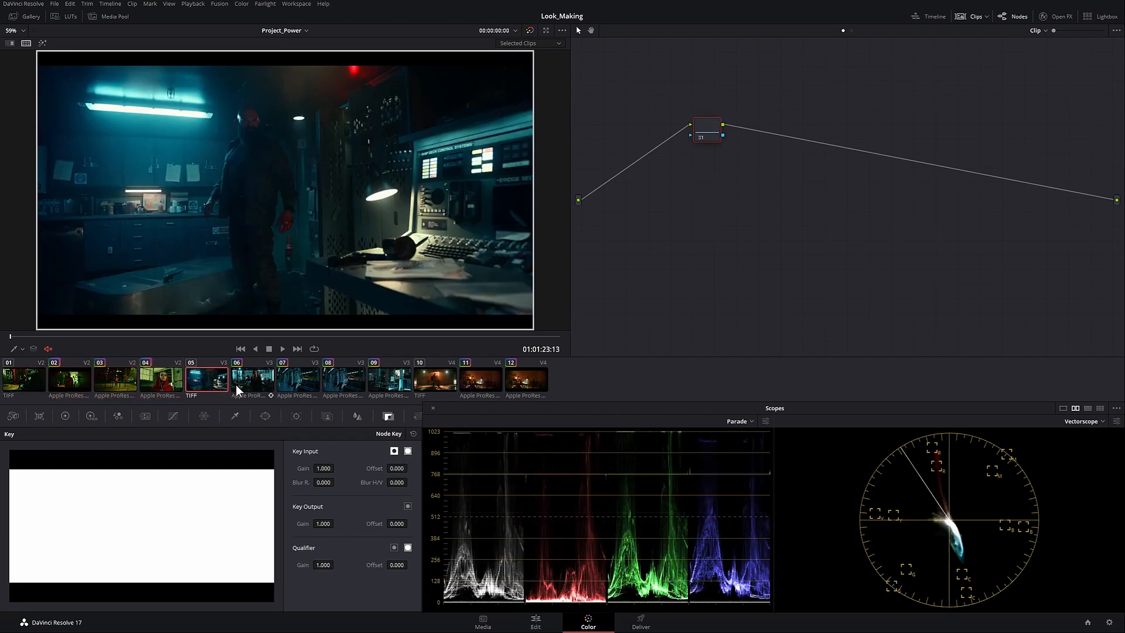
pyautogui.keyDown('ctrl'); pyautogui.click(262, 378); pyautogui.keyUp('ctrl')
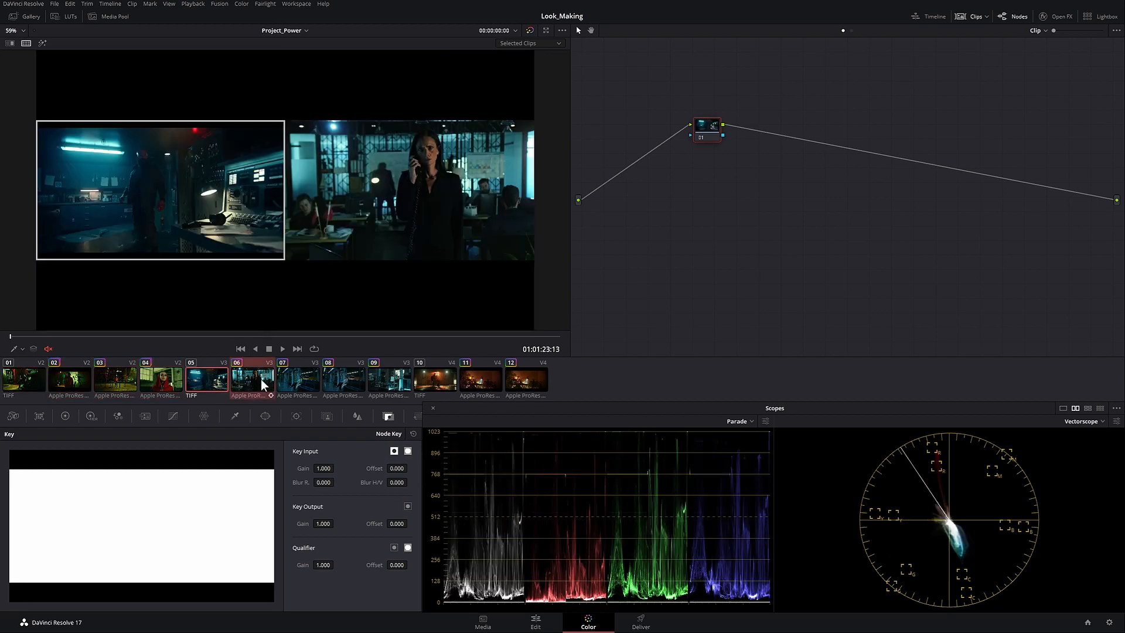
pyautogui.keyDown('ctrl'); pyautogui.click(350, 385); pyautogui.keyUp('ctrl')
pyautogui.keyDown('ctrl'); pyautogui.click(389, 380); pyautogui.keyUp('ctrl')
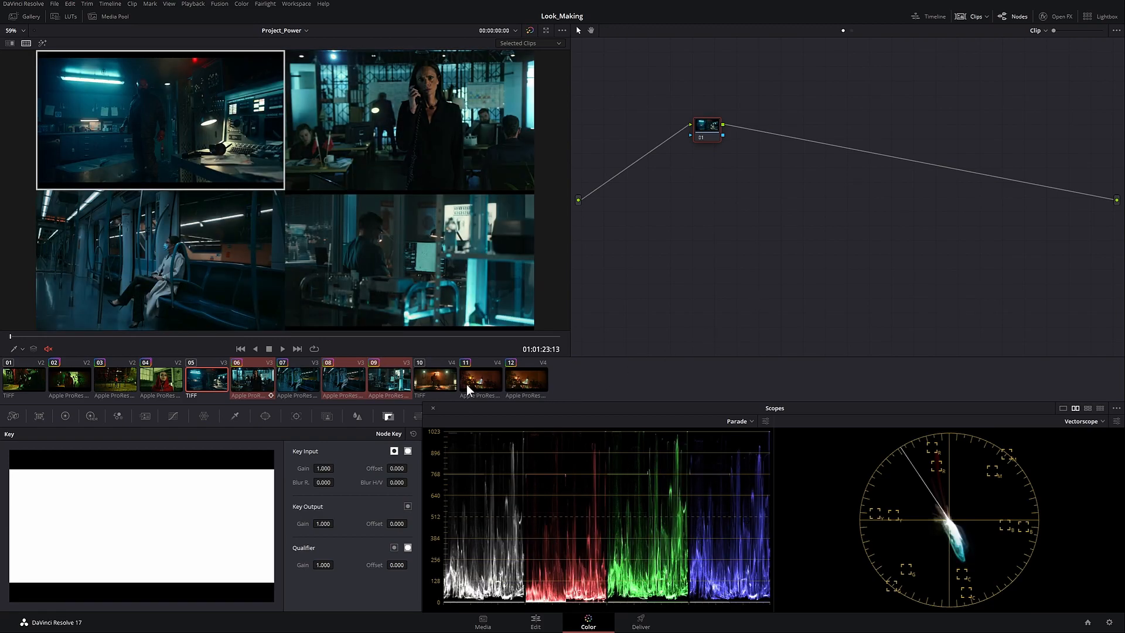
pyautogui.click(448, 383)
pyautogui.keyDown('ctrl'); pyautogui.click(481, 380); pyautogui.keyUp('ctrl')
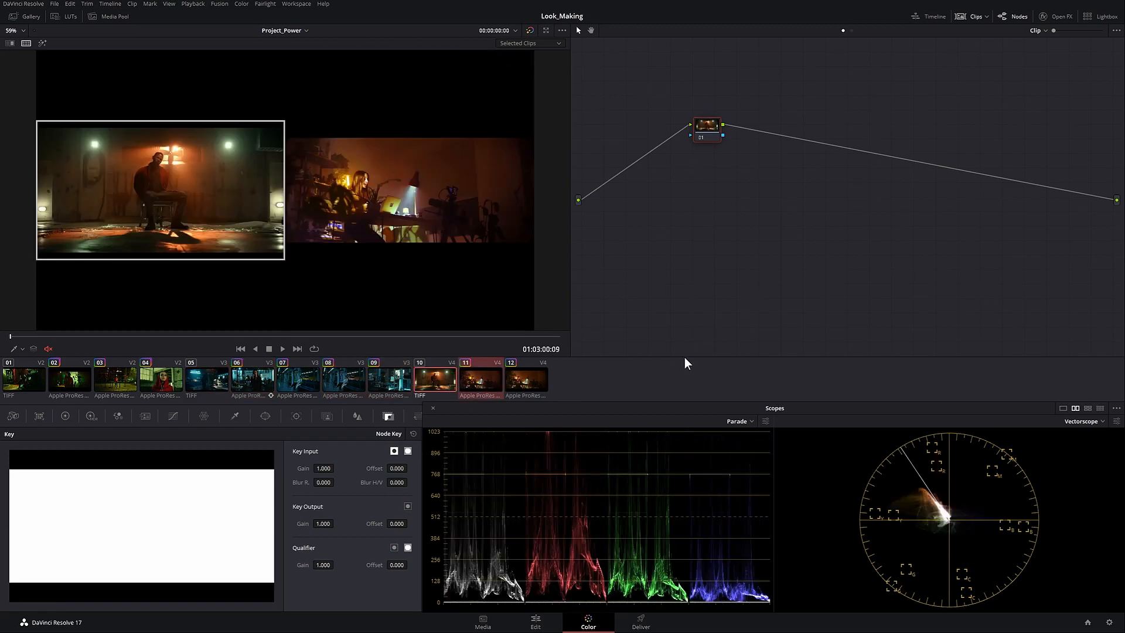